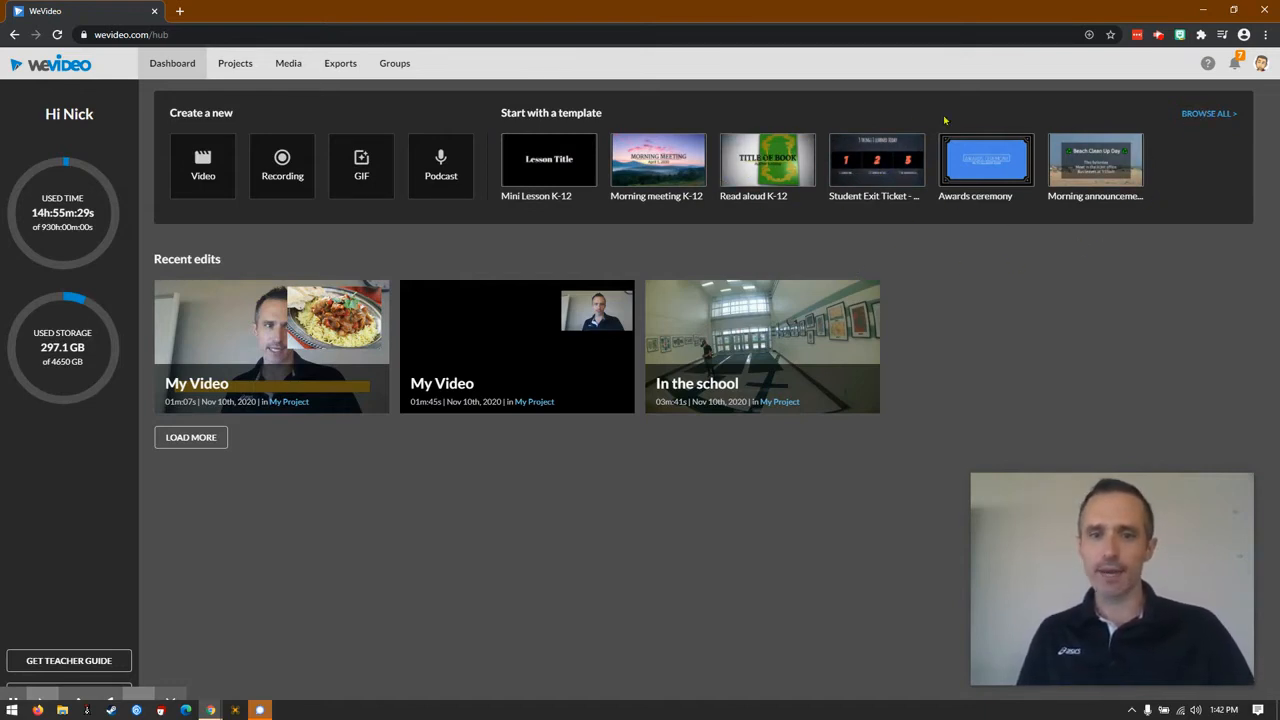
# Step: Browse all video templates and start a new video from the Newscast K-12 template
pyautogui.click(1210, 114)
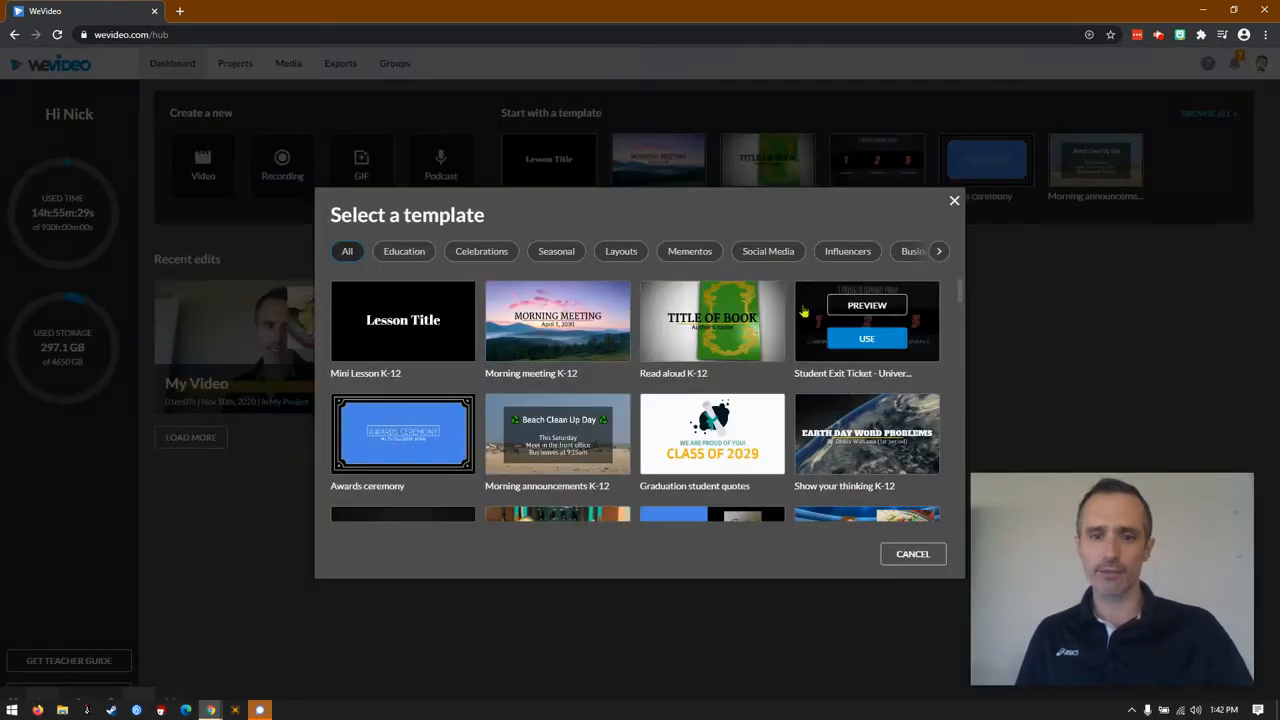
pyautogui.scroll(-1, 660, 382)
pyautogui.scroll(-1, 660, 382)
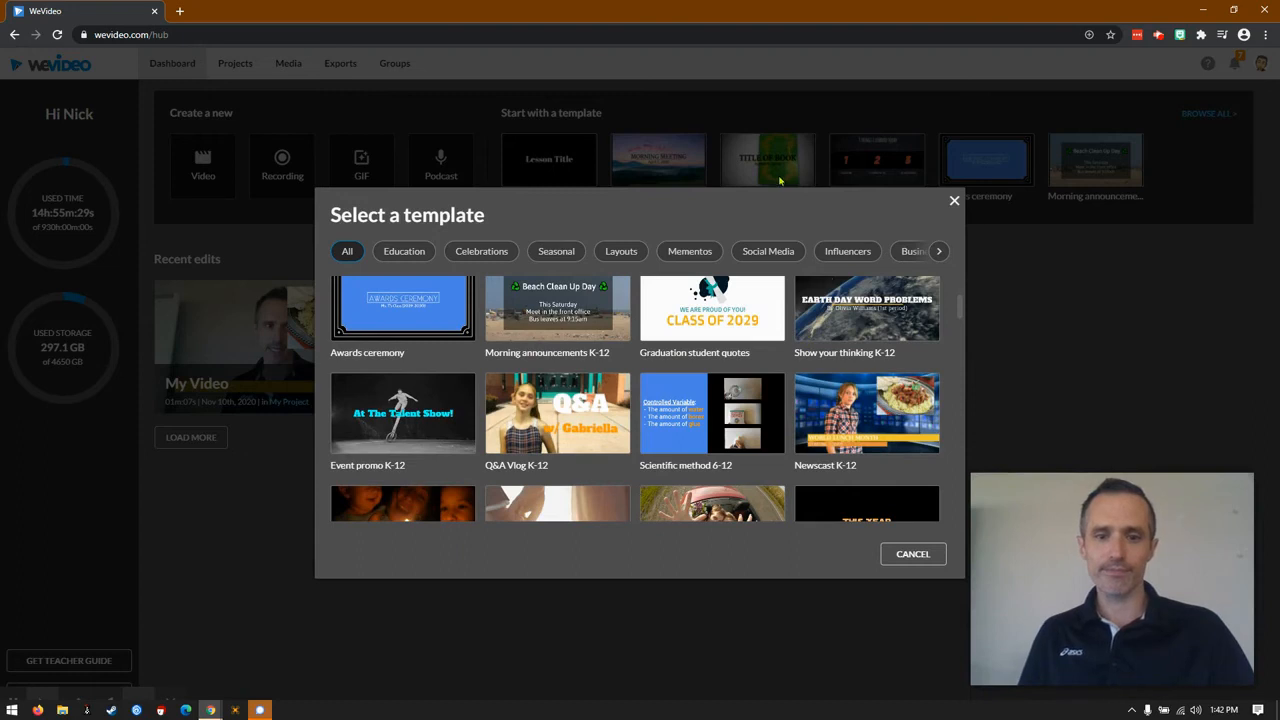
pyautogui.moveTo(868, 430)
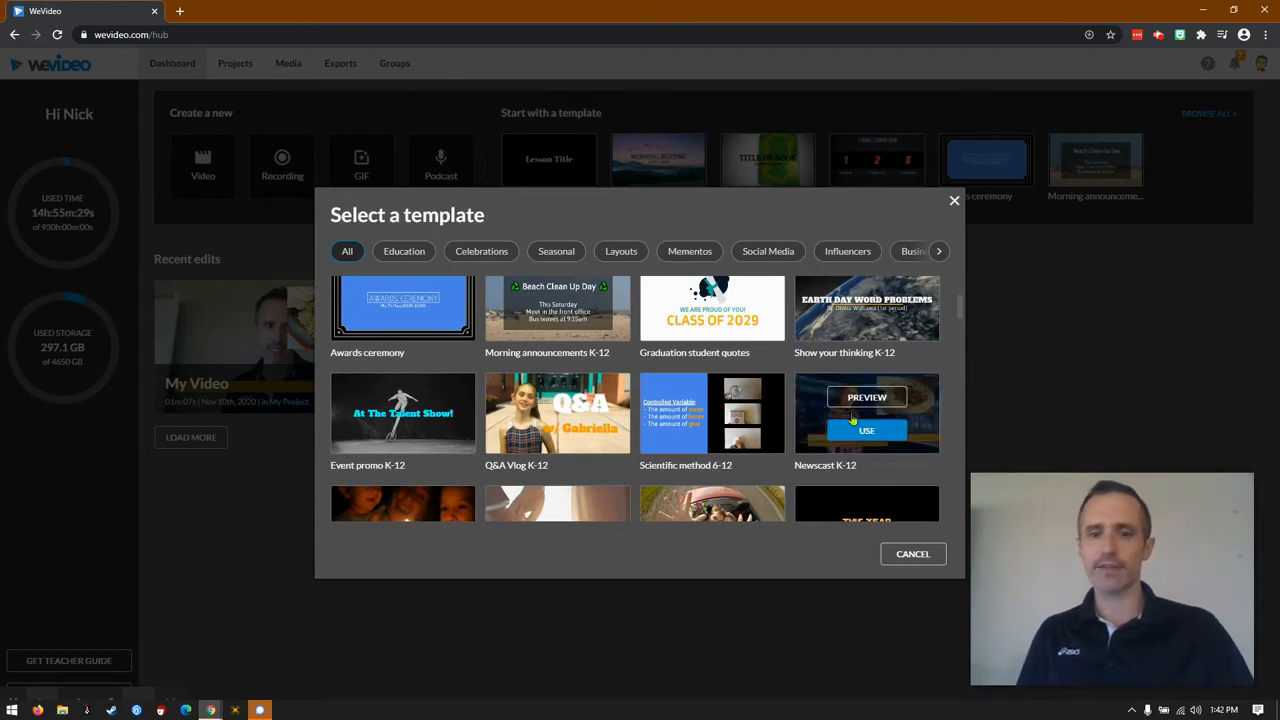
pyautogui.click(867, 431)
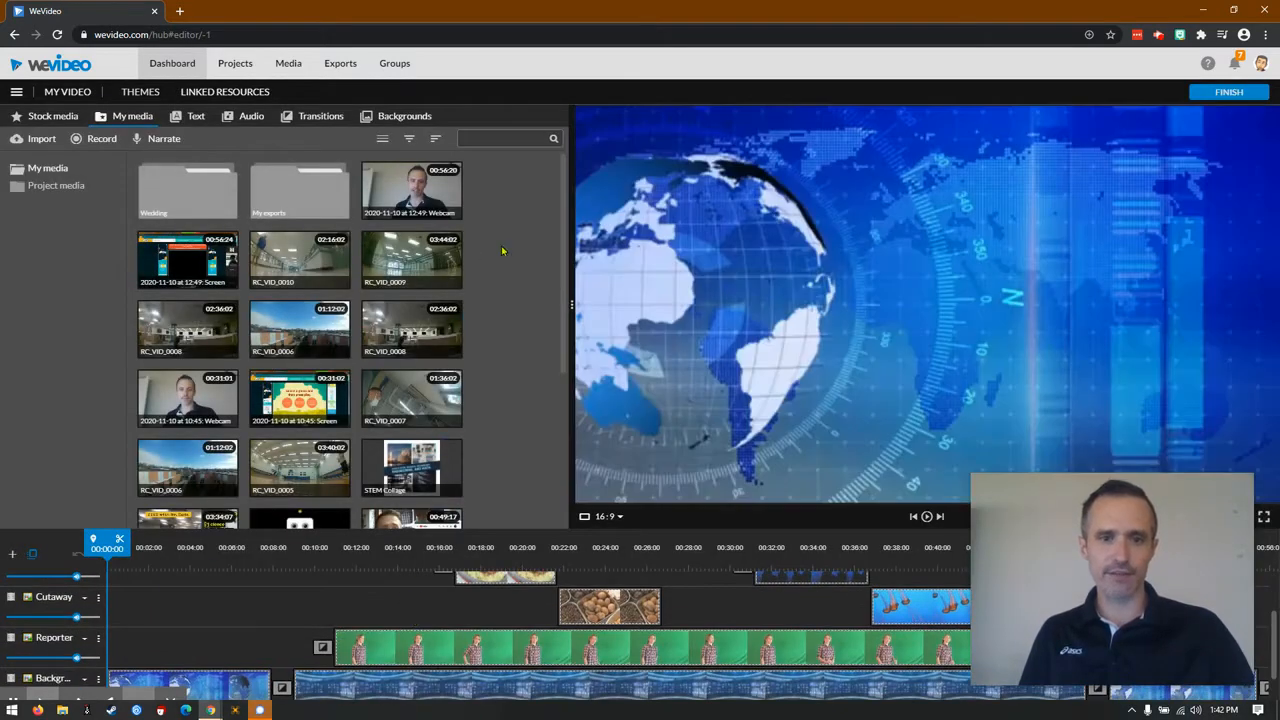
# Step: Enlarge the preview area and play the newscast from the start through the reporter's lower-third introduction
pyautogui.moveTo(565, 298); pyautogui.dragTo(540, 300)
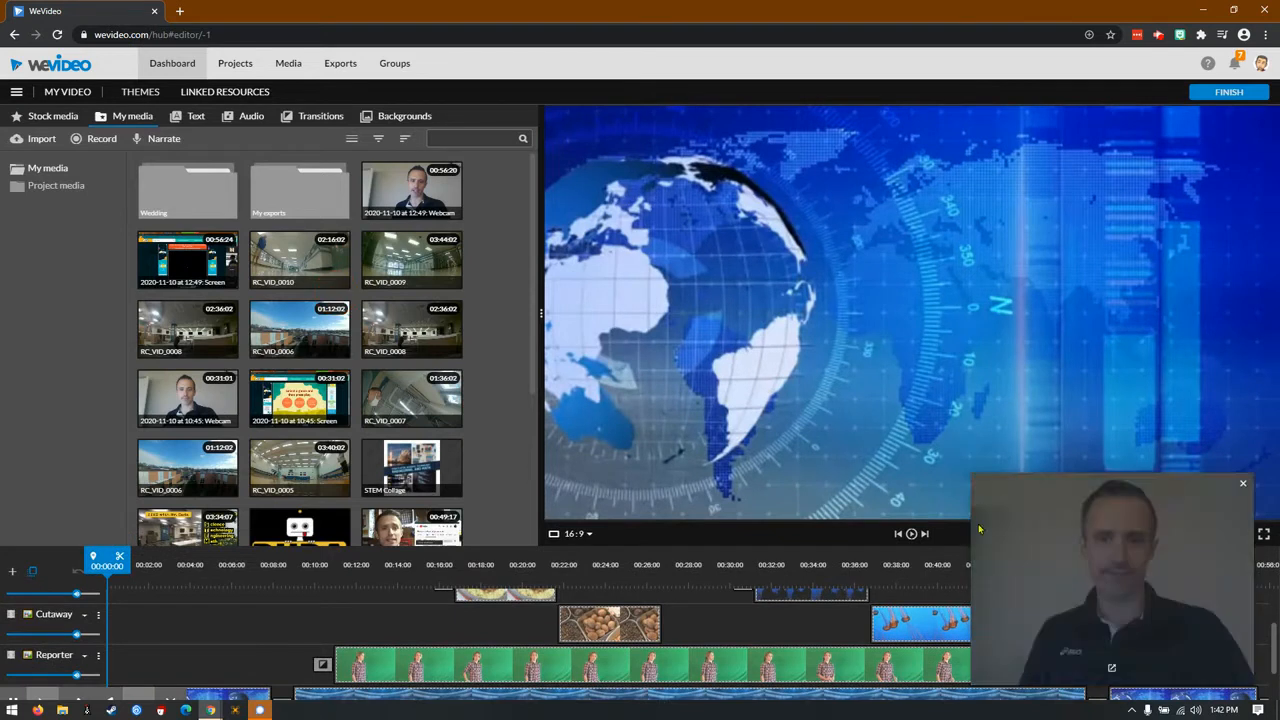
pyautogui.click(911, 534)
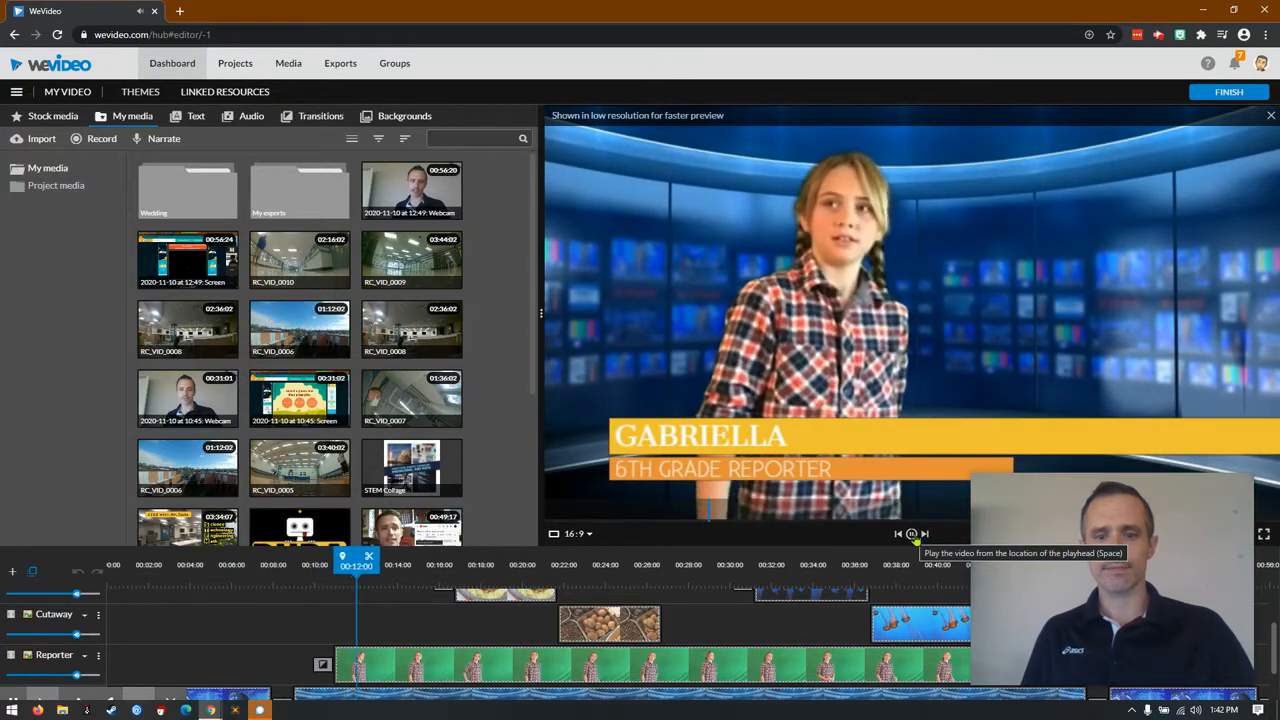
pyautogui.click(912, 534)
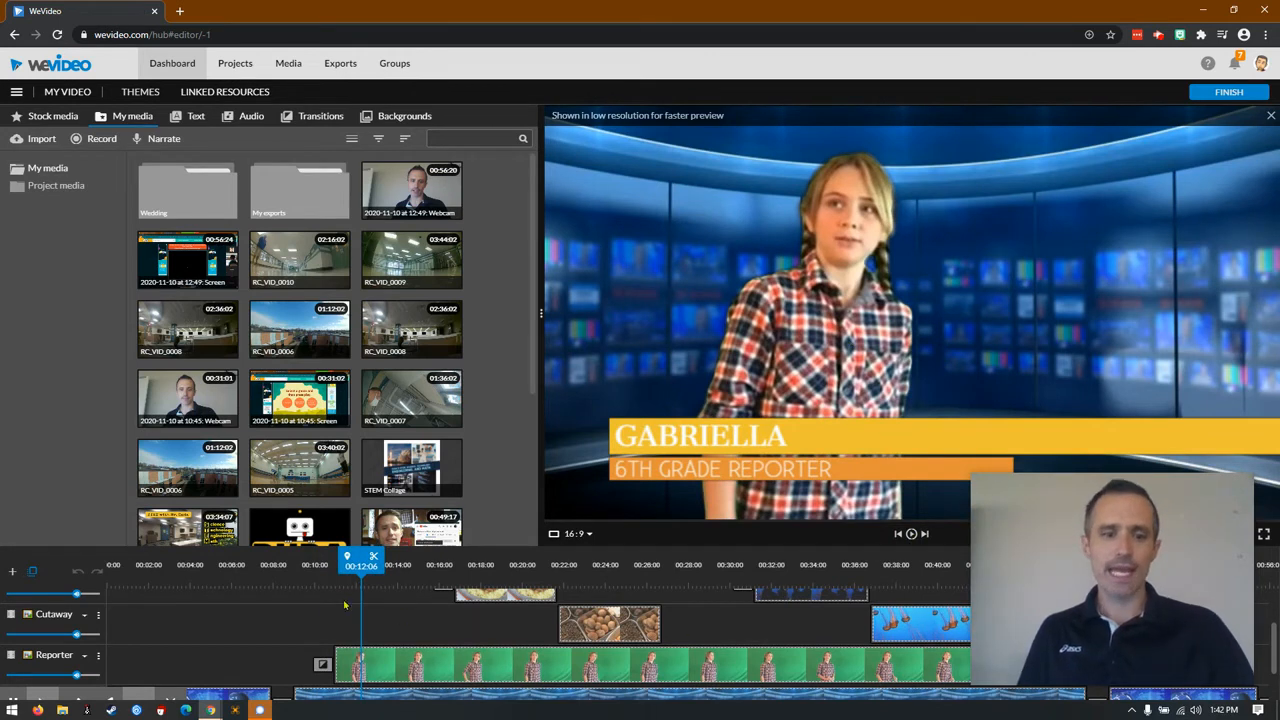
# Step: Change the opening title's first line to the presenter's name and its second line to "Breaking News", and save it
pyautogui.scroll(2, 290, 646)
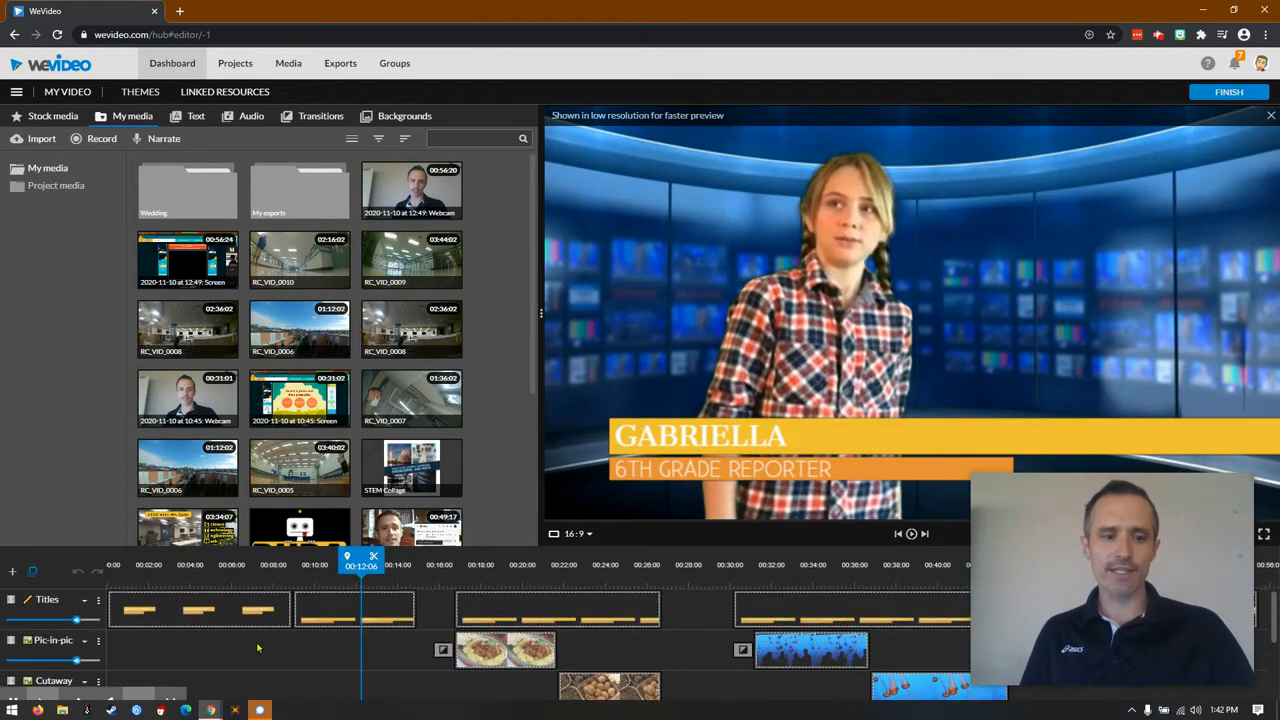
pyautogui.moveTo(361, 557); pyautogui.dragTo(186, 557)
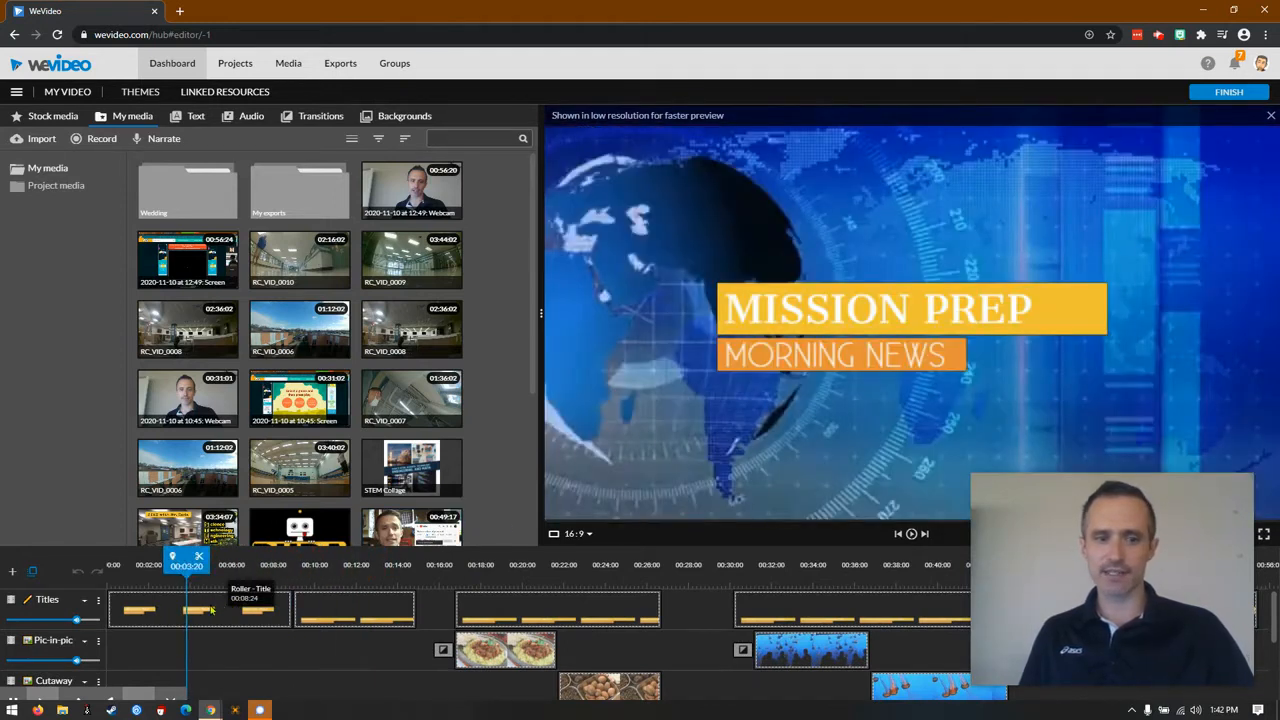
pyautogui.doubleClick(212, 610)
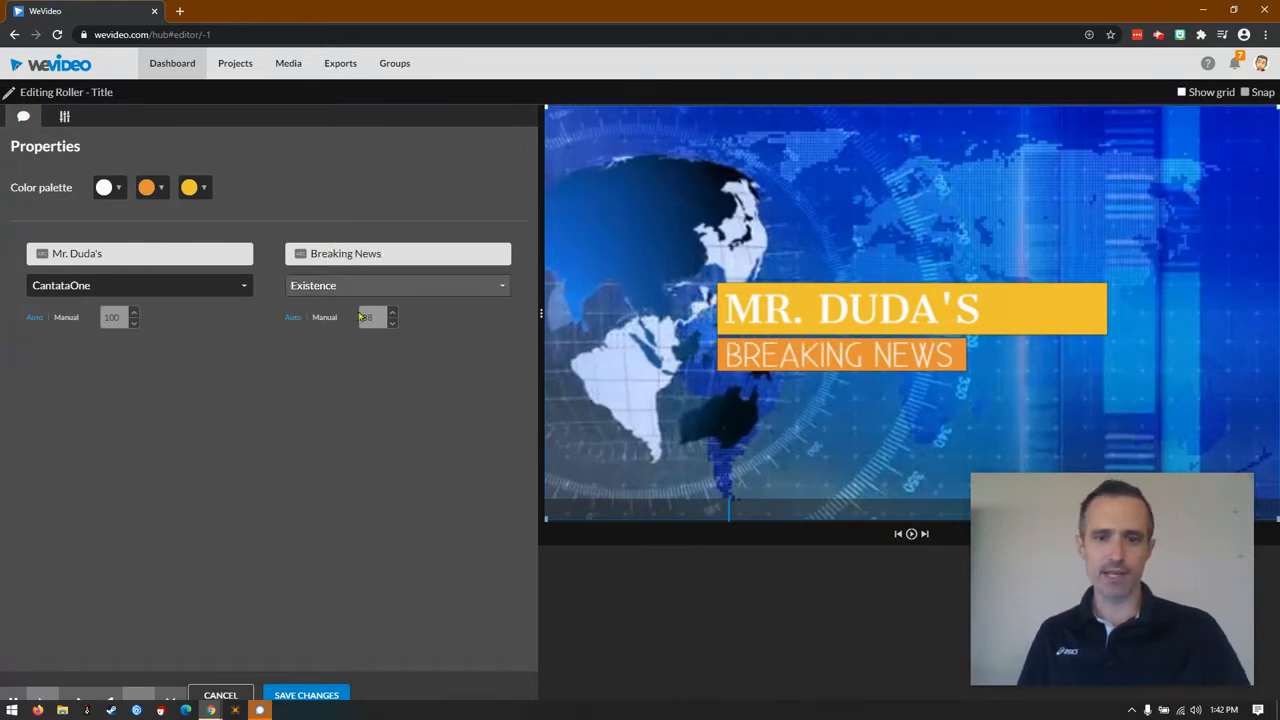
pyautogui.click(328, 693)
# Step: Change the first lower third to the presenter's name with the subtitle "90th Grade Reporter" and save it
pyautogui.click(338, 609)
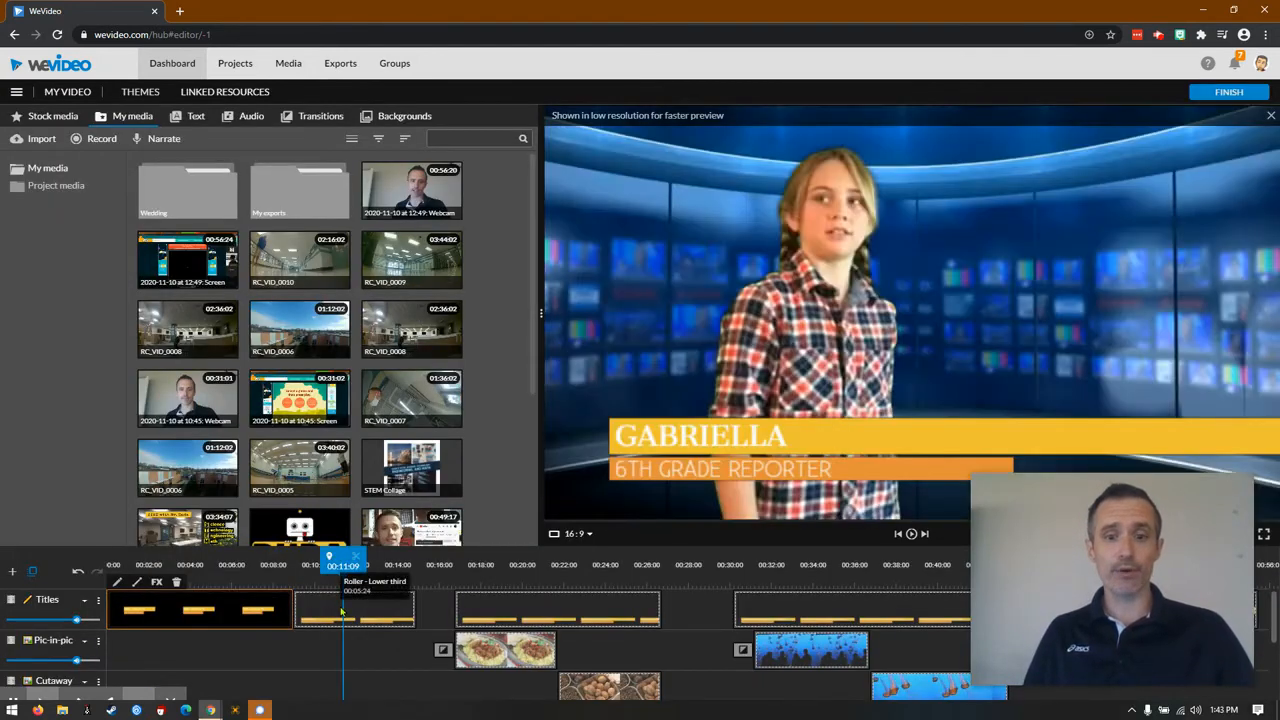
pyautogui.doubleClick(342, 609)
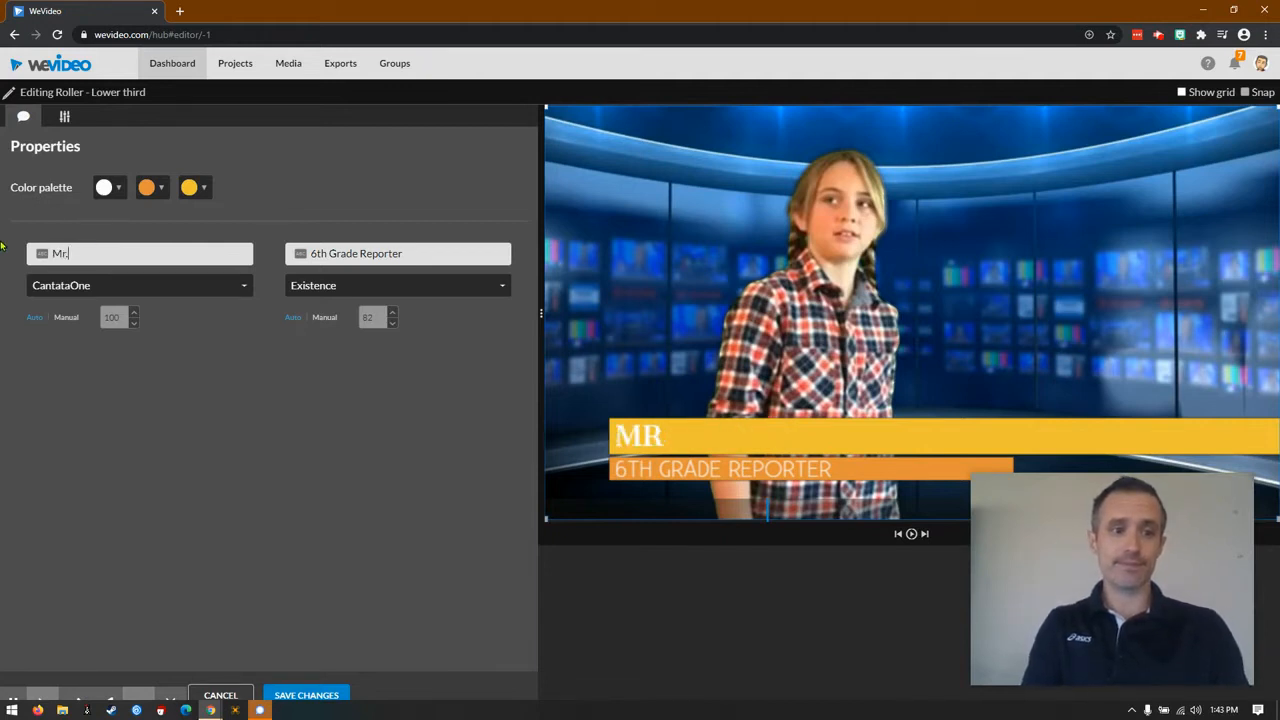
pyautogui.write('Mr. Duda')
pyautogui.press('Tab')
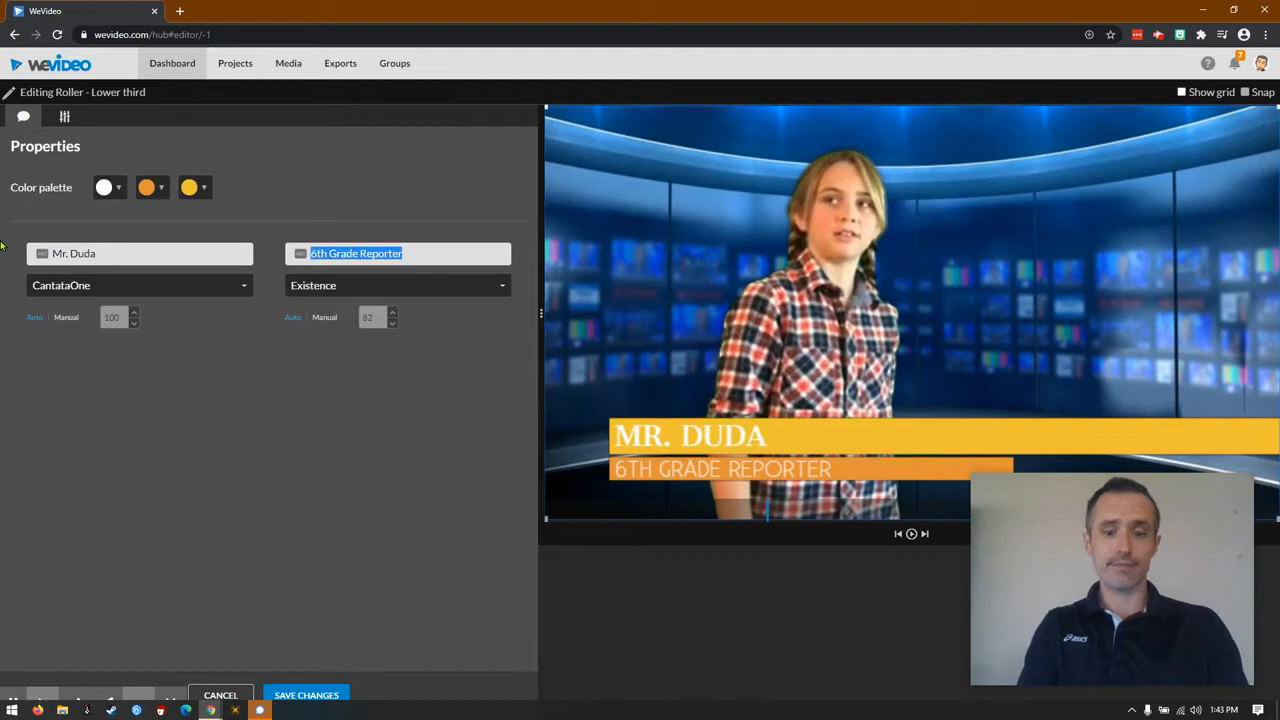
pyautogui.write('90th')
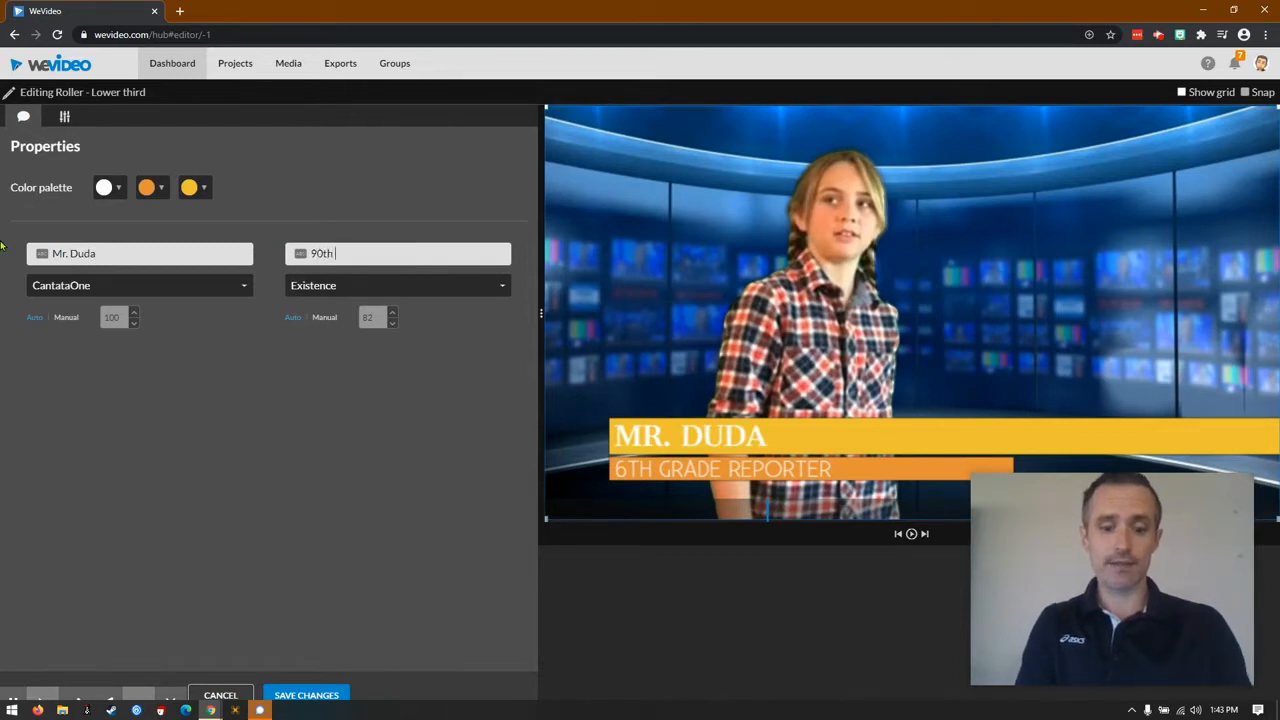
pyautogui.write(' Grade Repor')
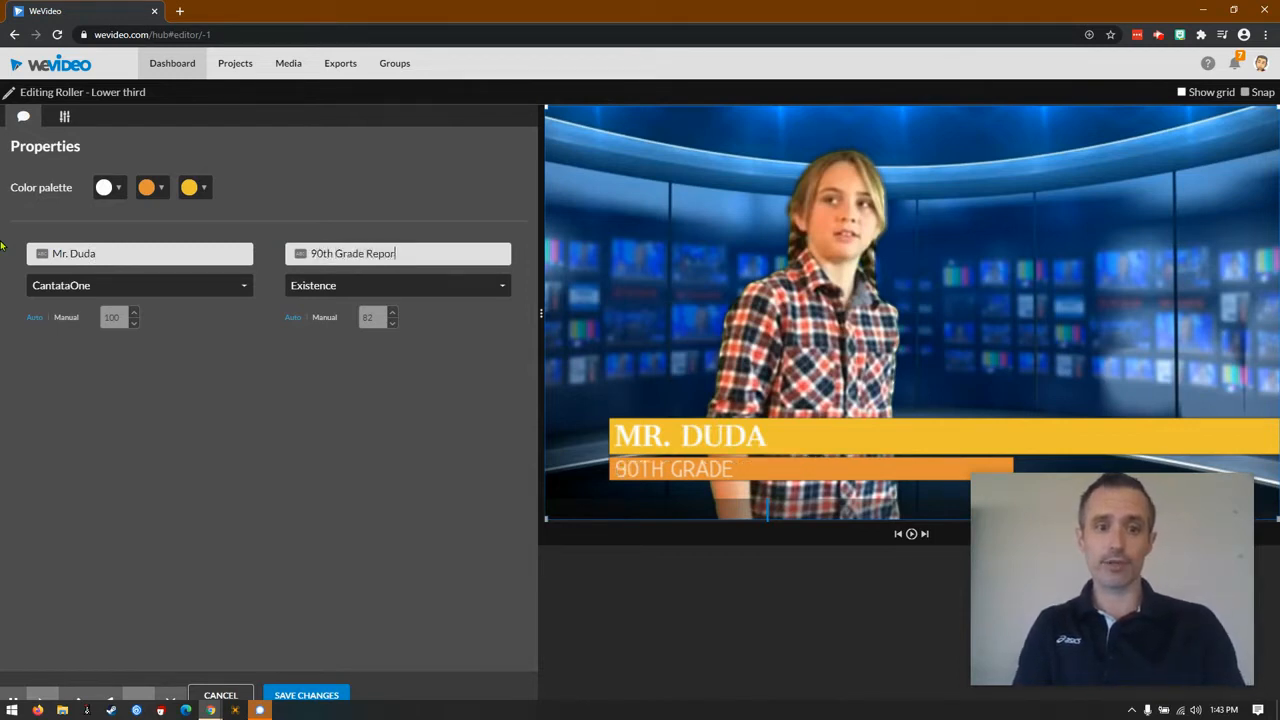
pyautogui.write('ter')
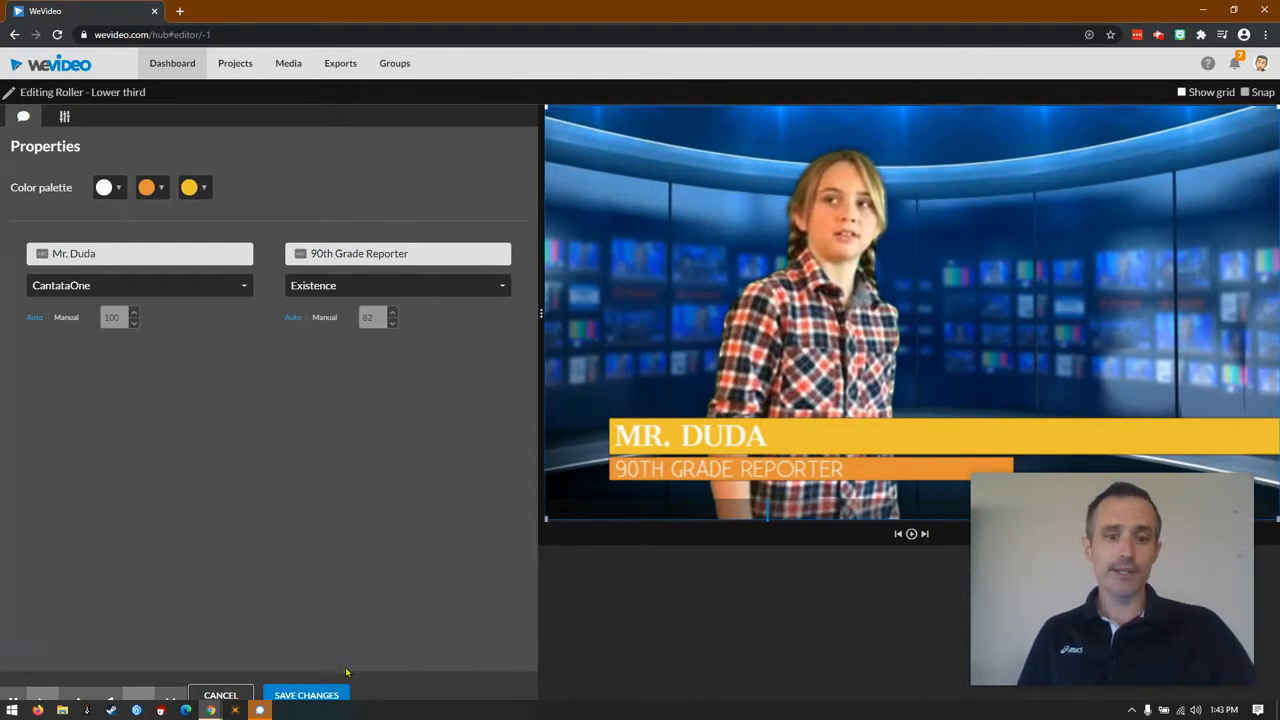
pyautogui.click(323, 692)
# Step: Replace the green-screen clip on the Reporter track with the RC_VID_0008 video, starting around 11 seconds
pyautogui.scroll(-3, 405, 623)
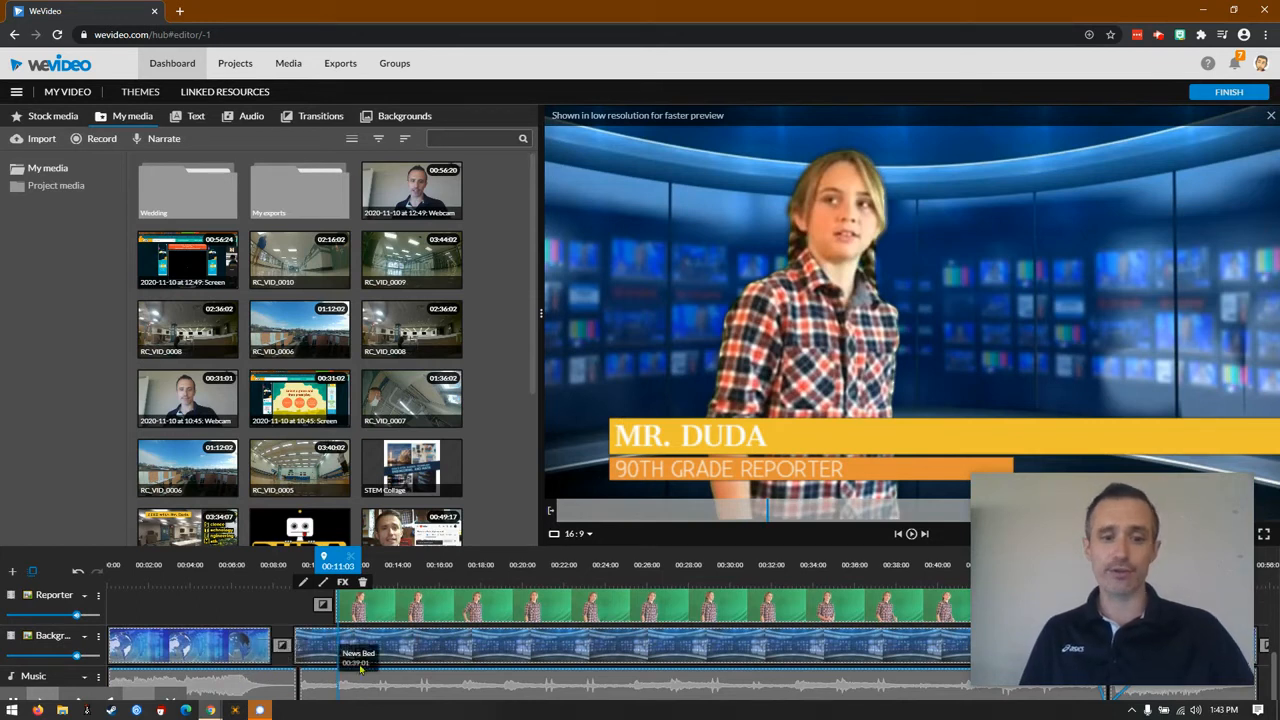
pyautogui.click(363, 608)
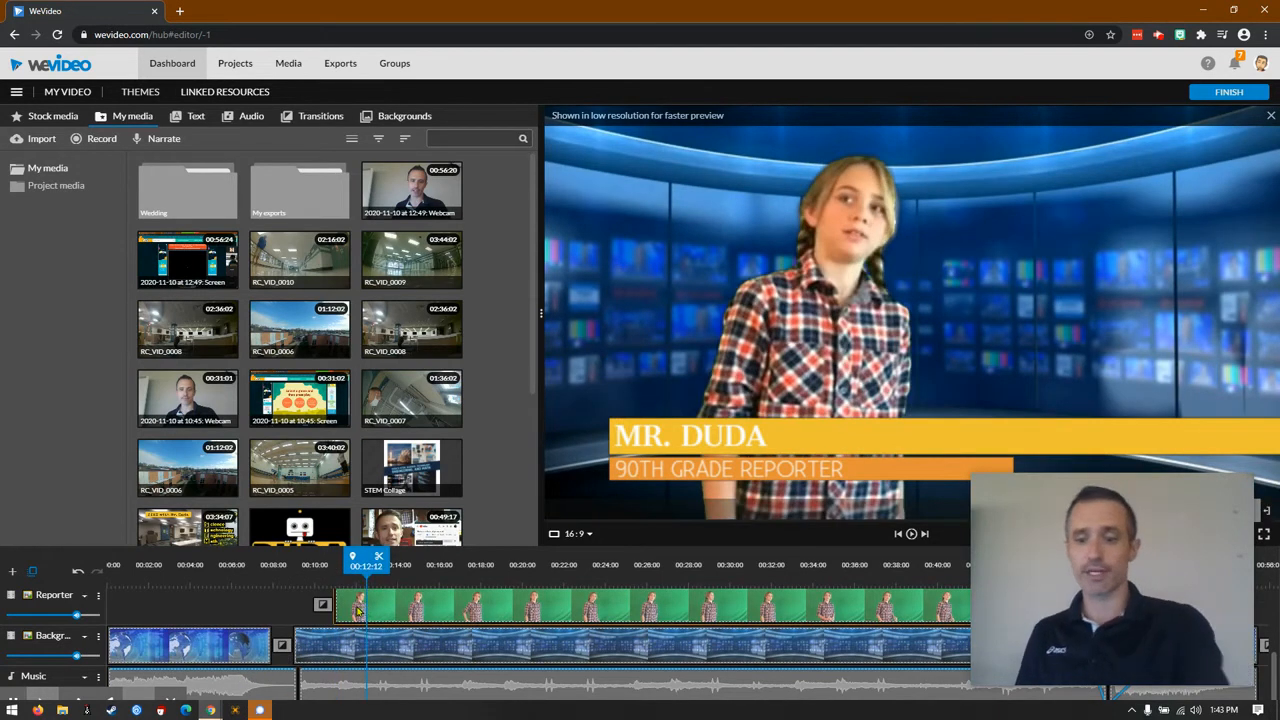
pyautogui.press('Delete')
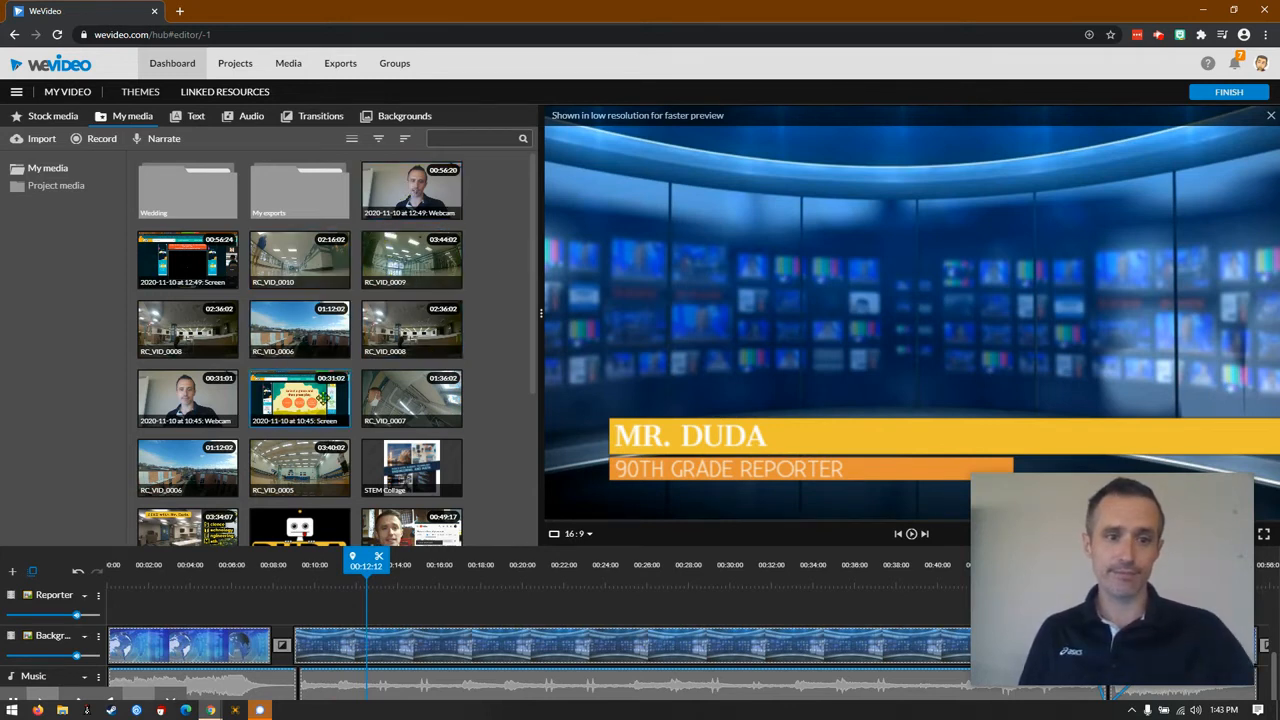
pyautogui.moveTo(192, 330); pyautogui.dragTo(362, 607)
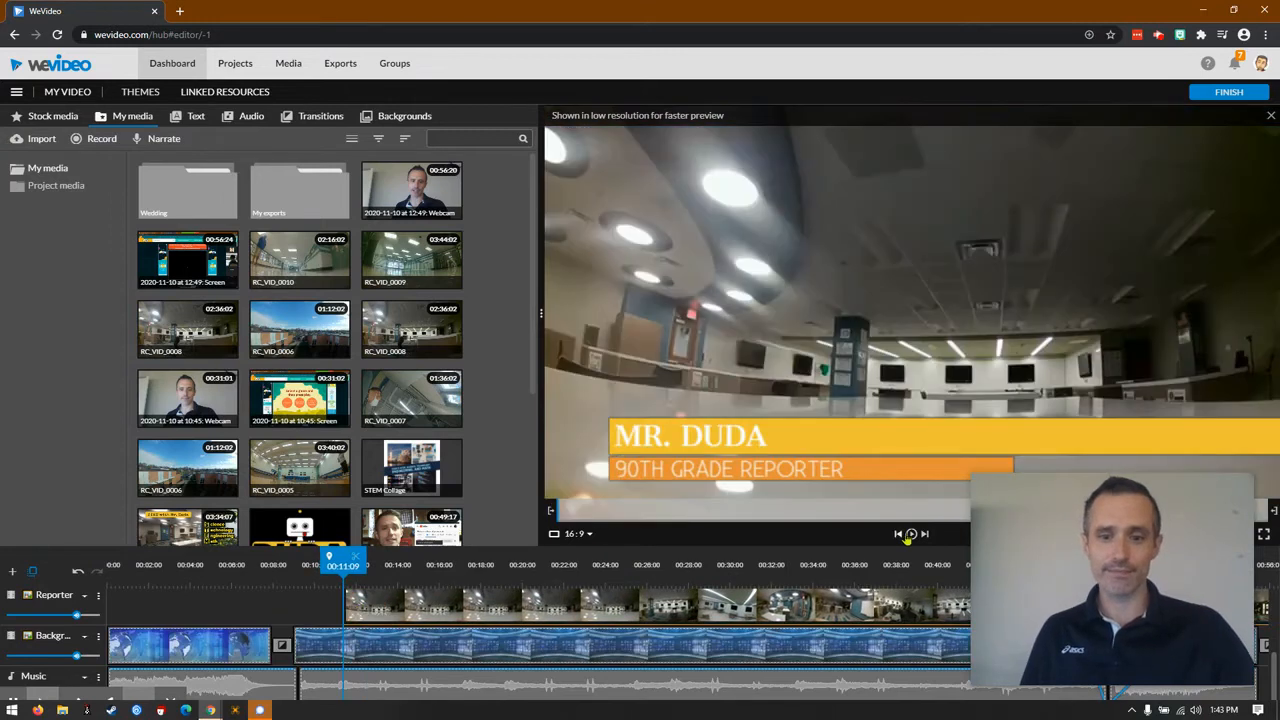
# Step: Play the video from the replaced reporter clip through the World Lunch Month segment with the Reporter track muted
pyautogui.click(911, 534)
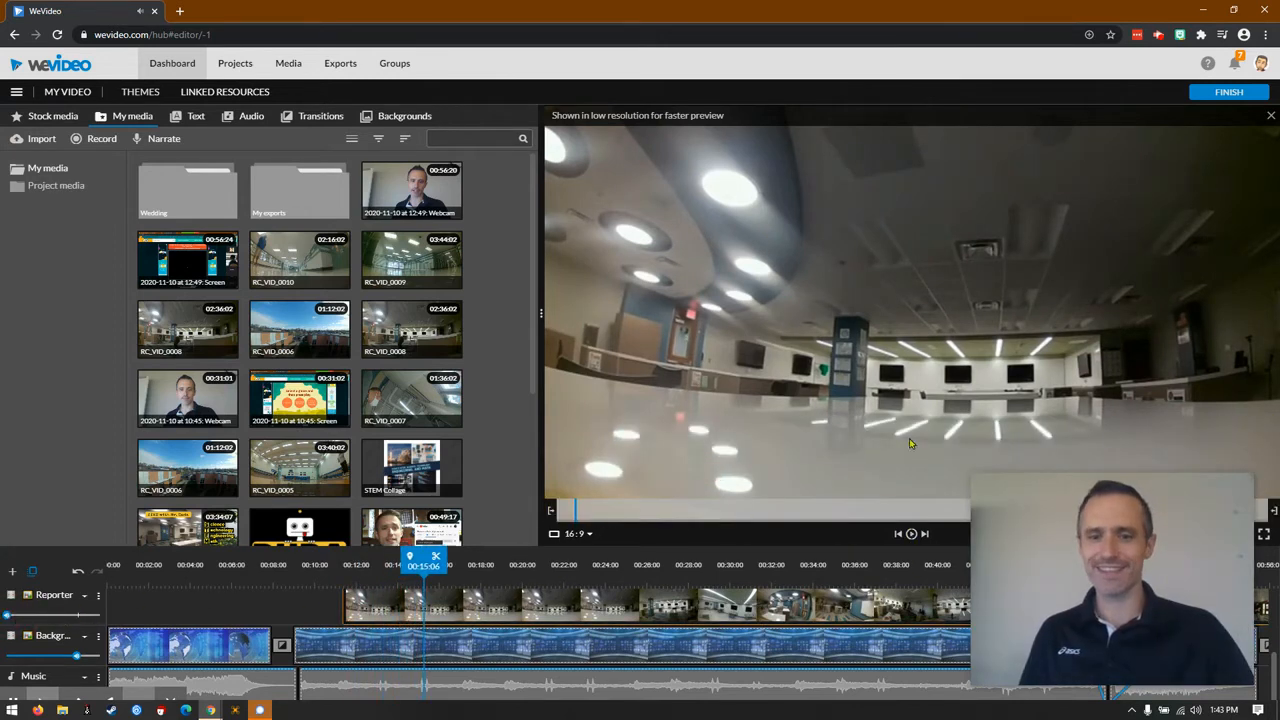
pyautogui.click(912, 534)
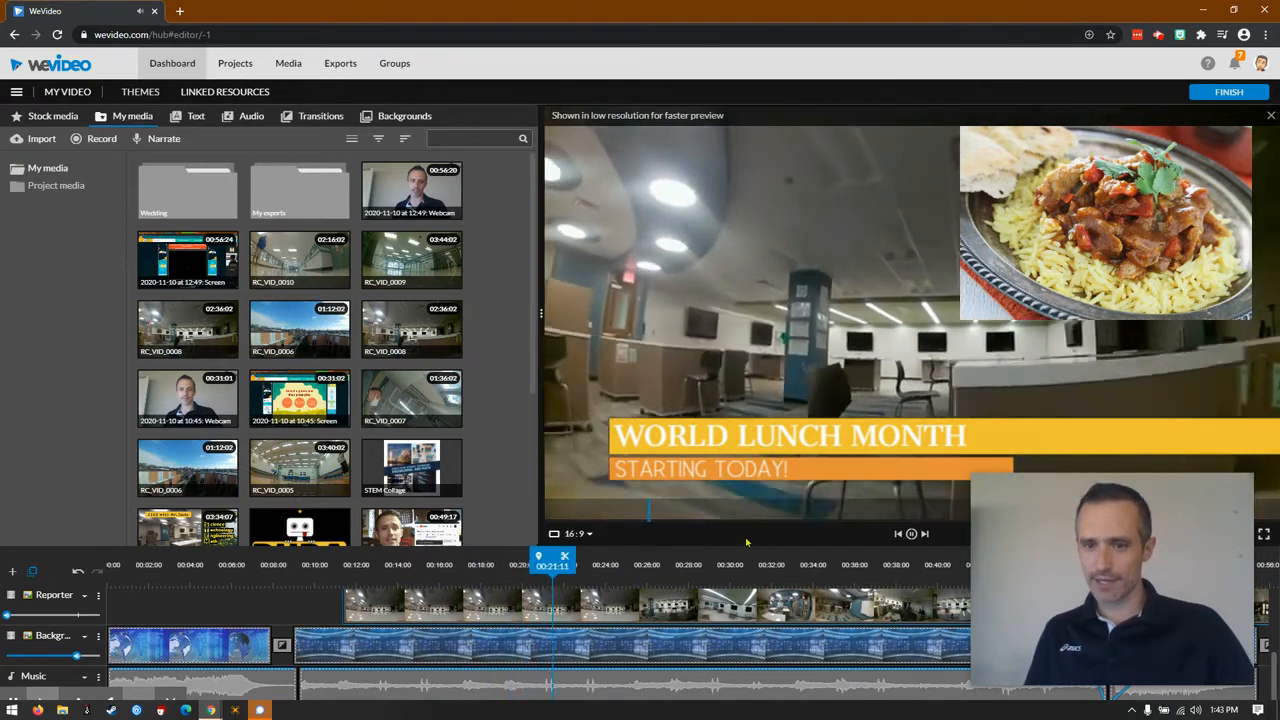
pyautogui.click(911, 533)
# Step: Reposition the Plated Chicken Curry Meal picture-in-picture clip to about x 1130, y 20 and save the change
pyautogui.scroll(1, 530, 658)
pyautogui.scroll(2, 528, 657)
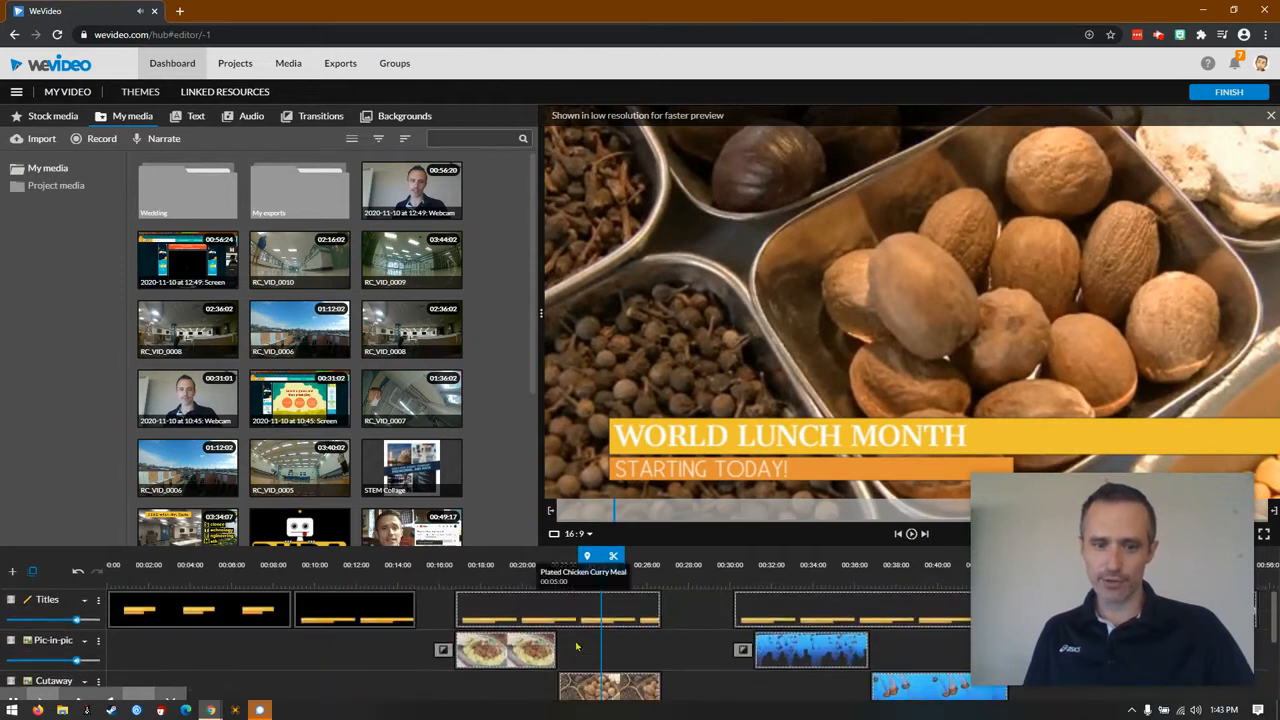
pyautogui.click(495, 655)
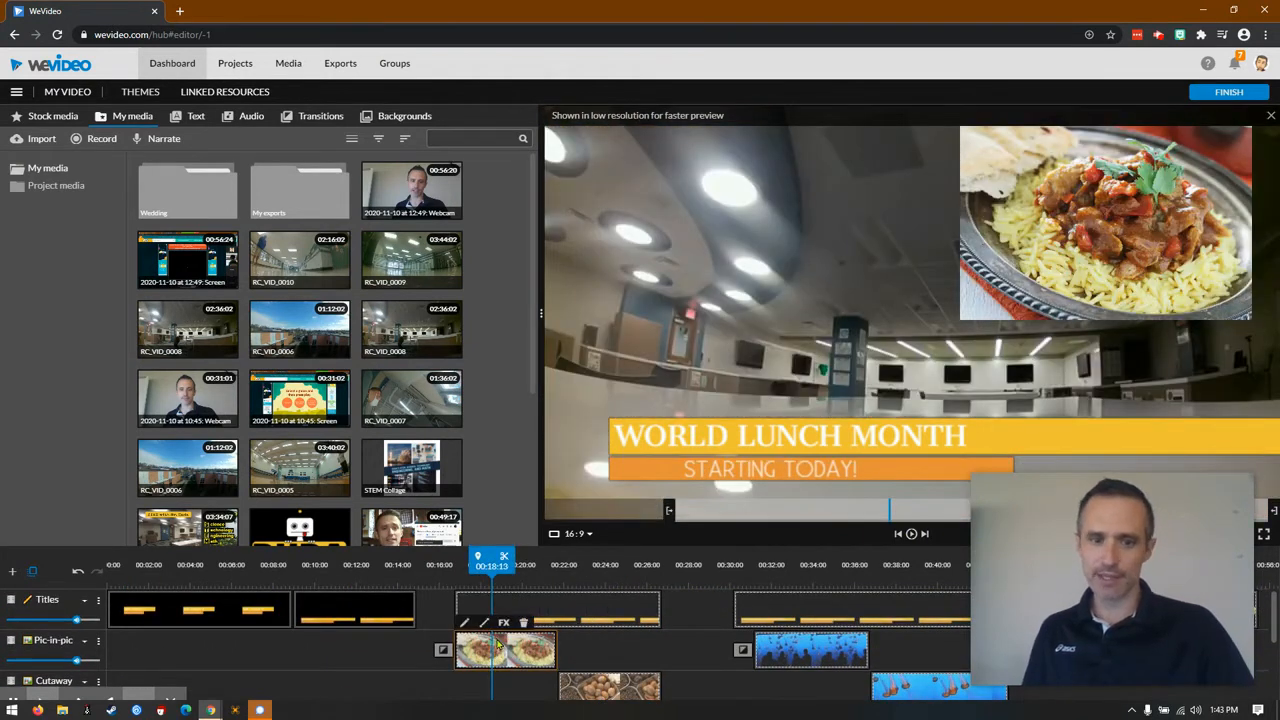
pyautogui.doubleClick(498, 648)
pyautogui.moveTo(1112, 172)
pyautogui.mouseDown()
pyautogui.moveTo(675, 178)
pyautogui.moveTo(1103, 178)
pyautogui.mouseUp()
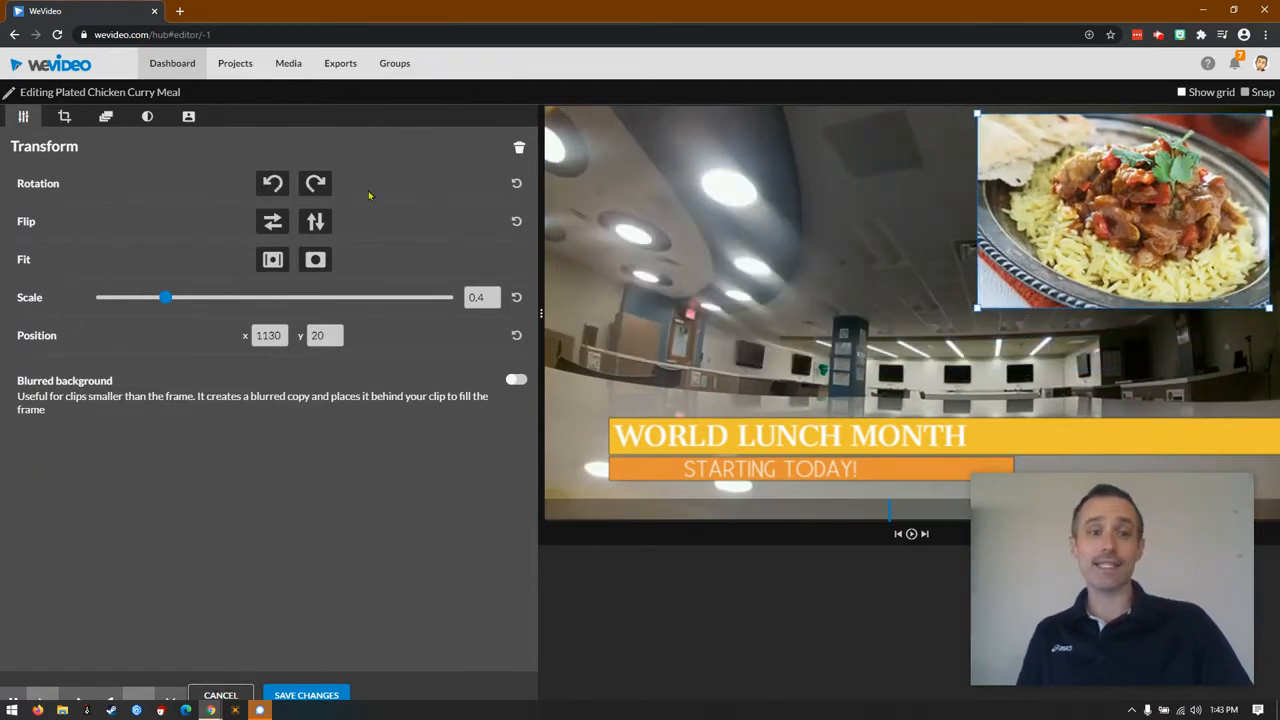
pyautogui.click(310, 695)
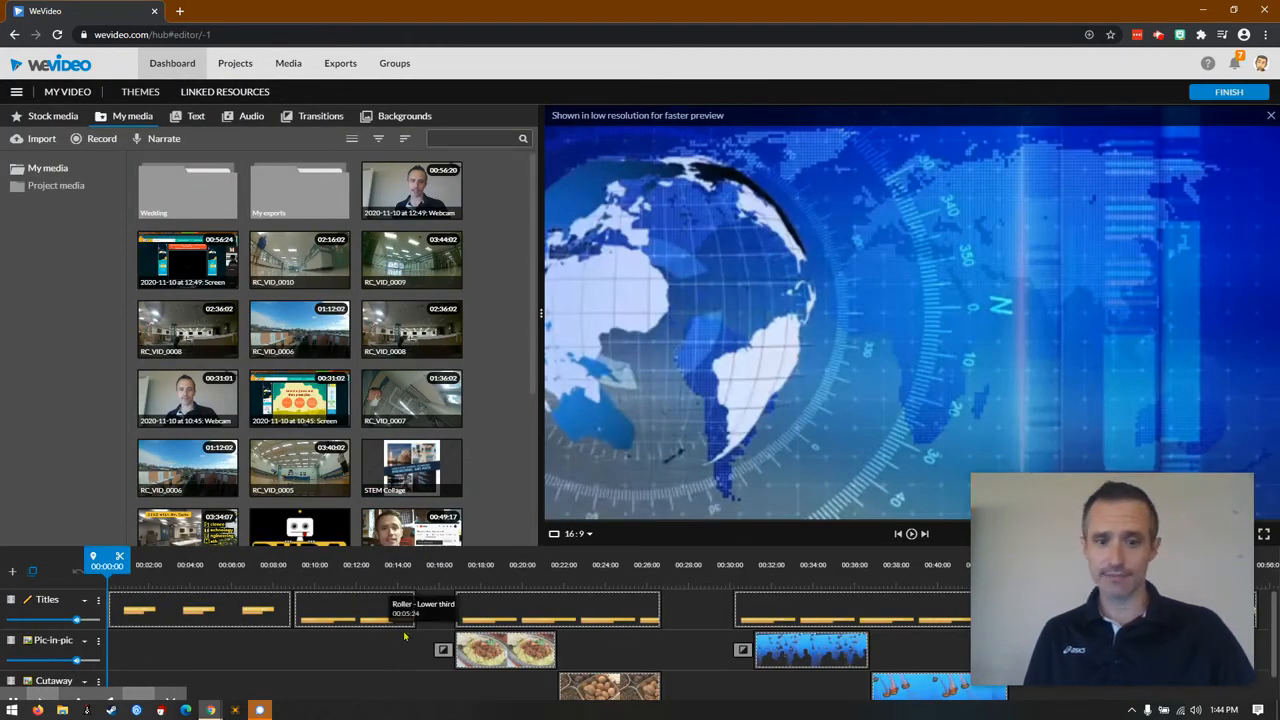
# Step: Delete all template clips from the timeline, keeping the tracks, and look through the media library
pyautogui.scroll(-3, 235, 632)
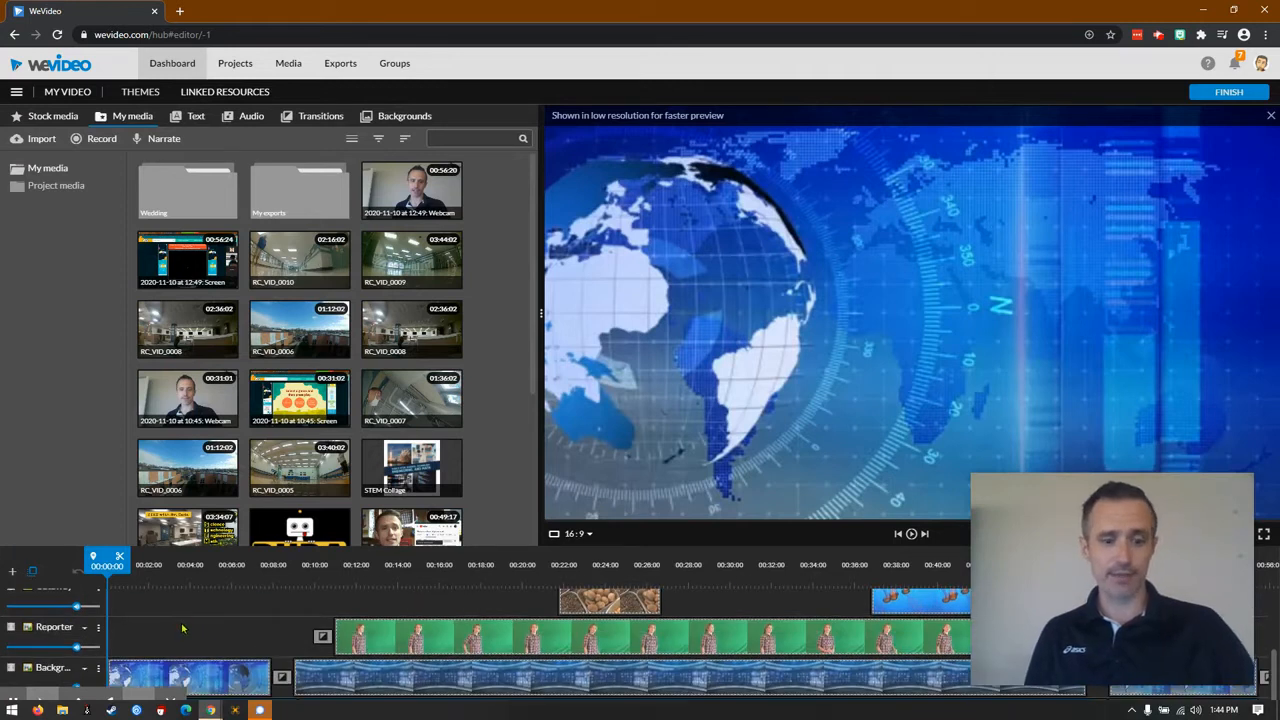
pyautogui.press('Delete')
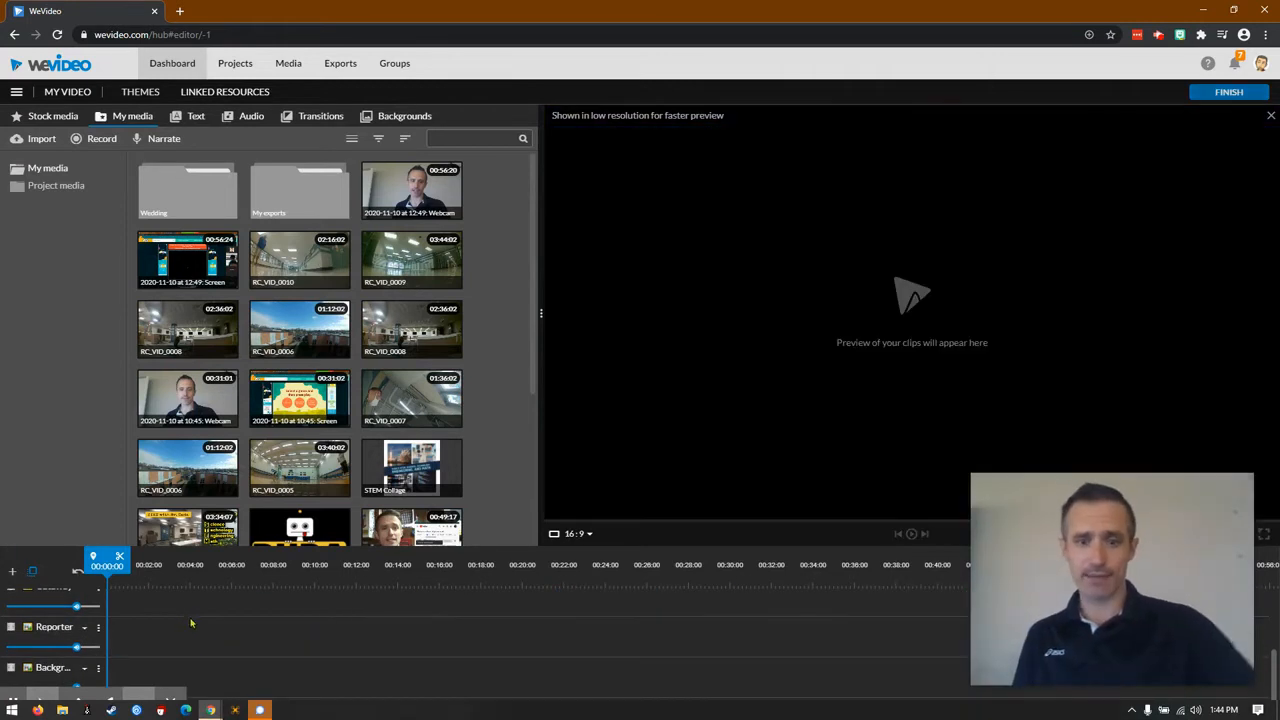
pyautogui.scroll(3, 200, 618)
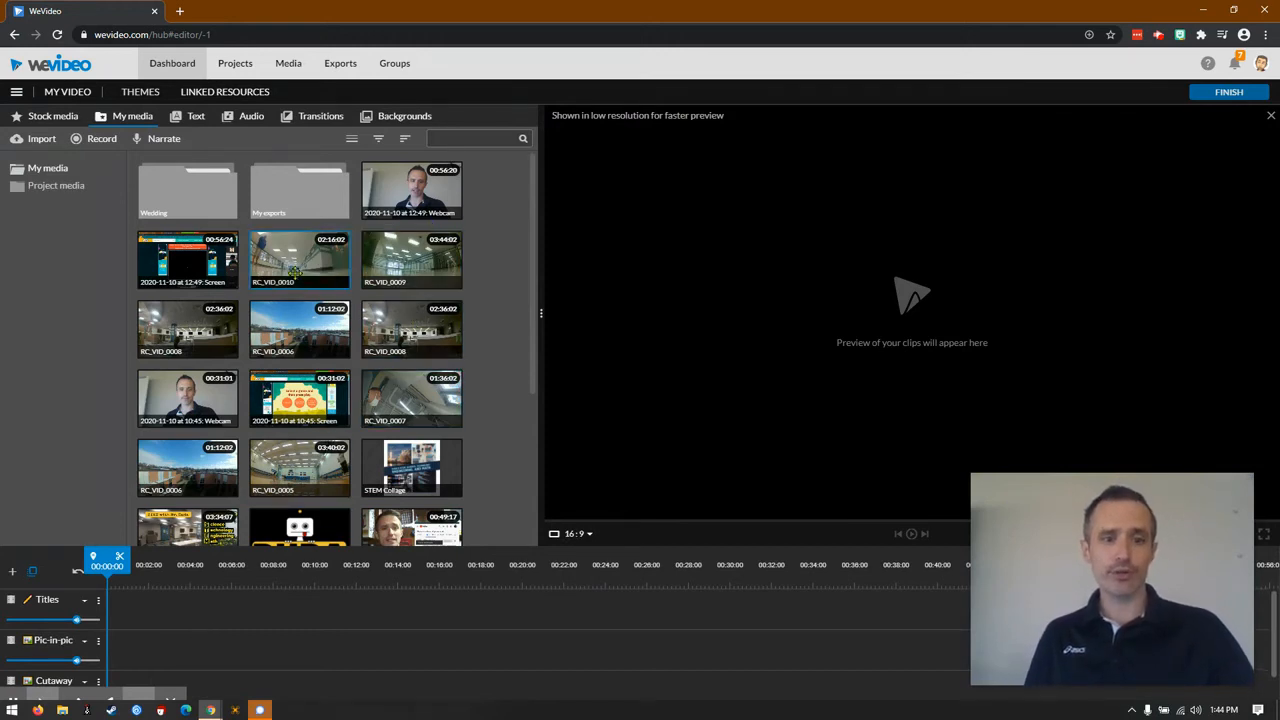
pyautogui.scroll(-3, 350, 451)
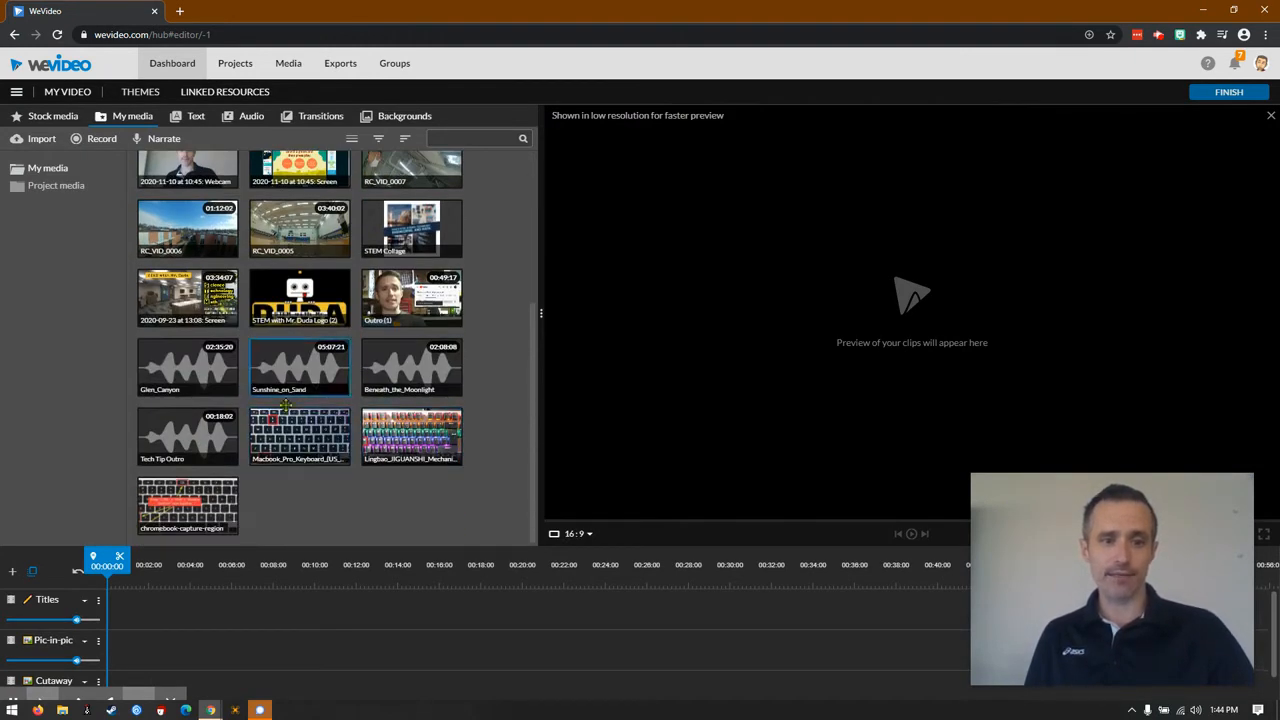
pyautogui.scroll(3, 300, 330)
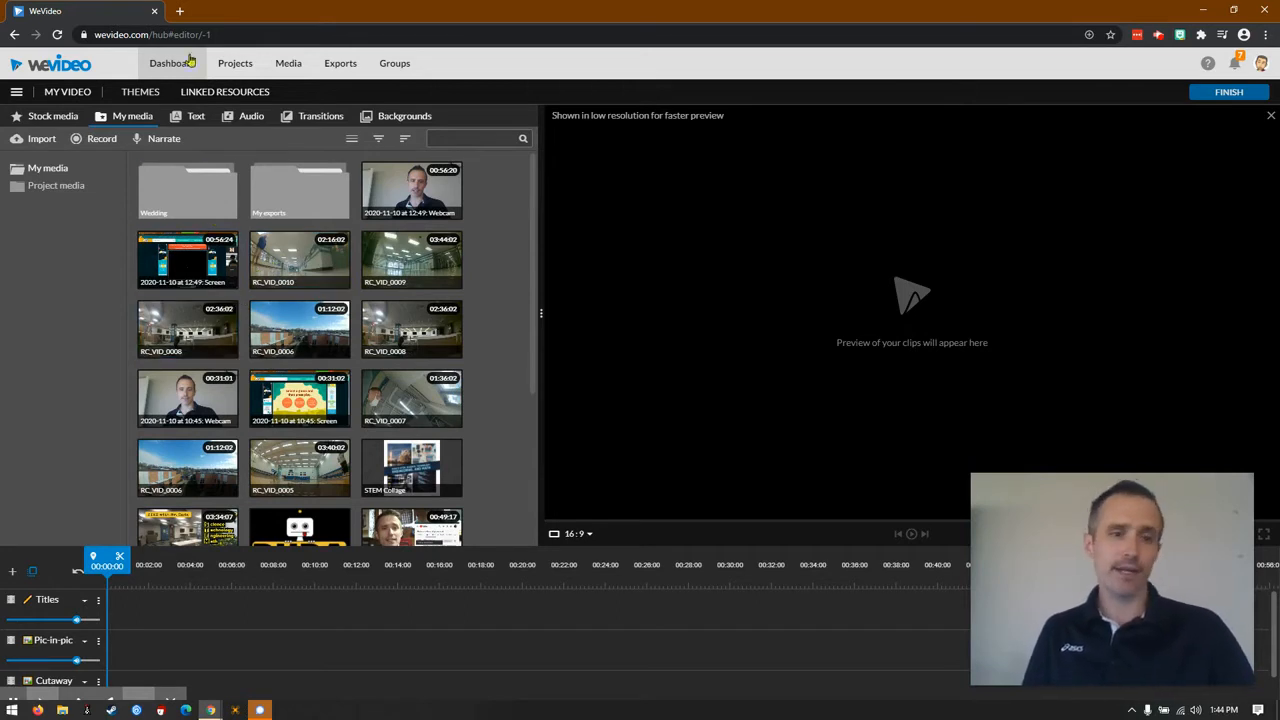
# Step: Open abcya.com in a new browser tab and go to the grade 6 games
pyautogui.click(178, 10)
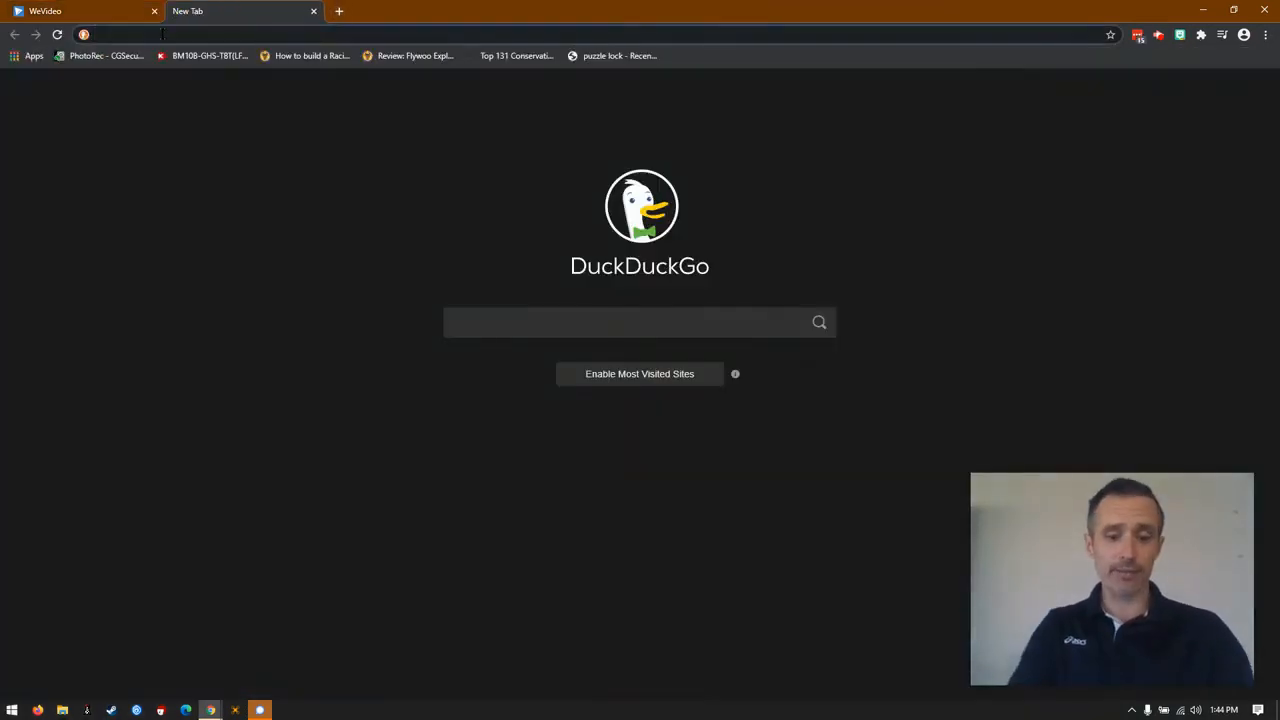
pyautogui.write('ab')
pyautogui.press('Return')
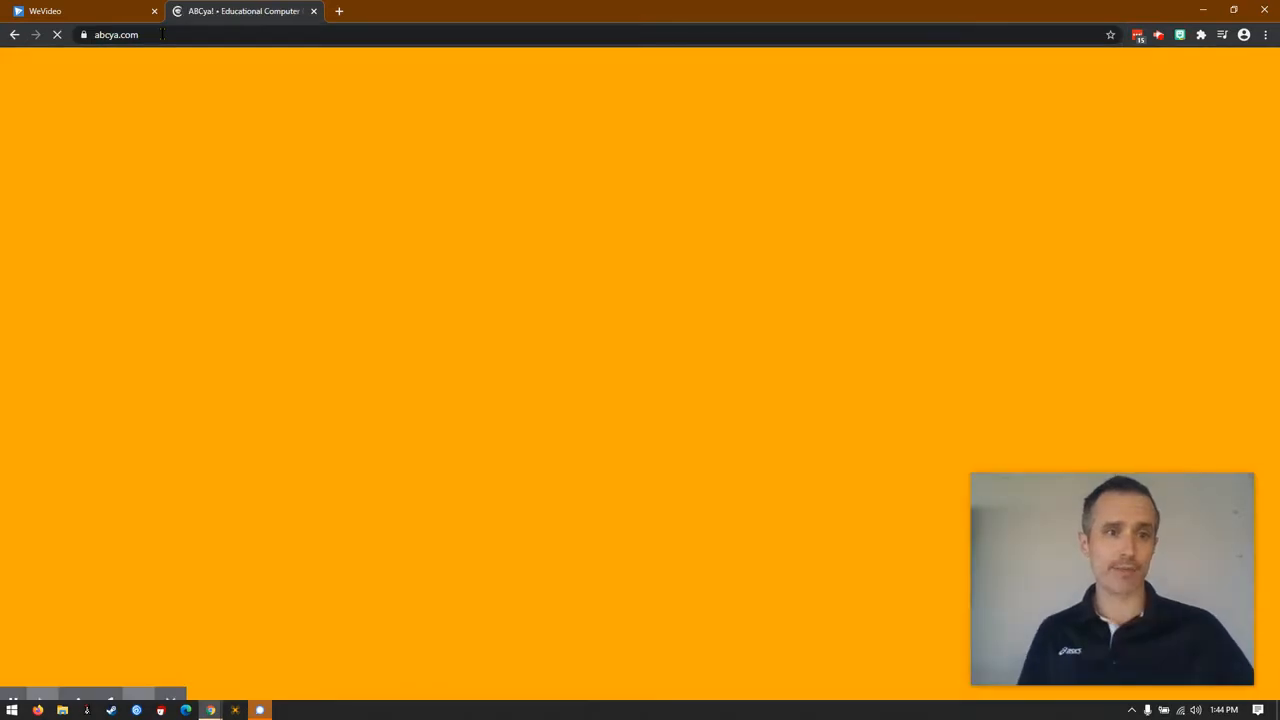
pyautogui.click(910, 528)
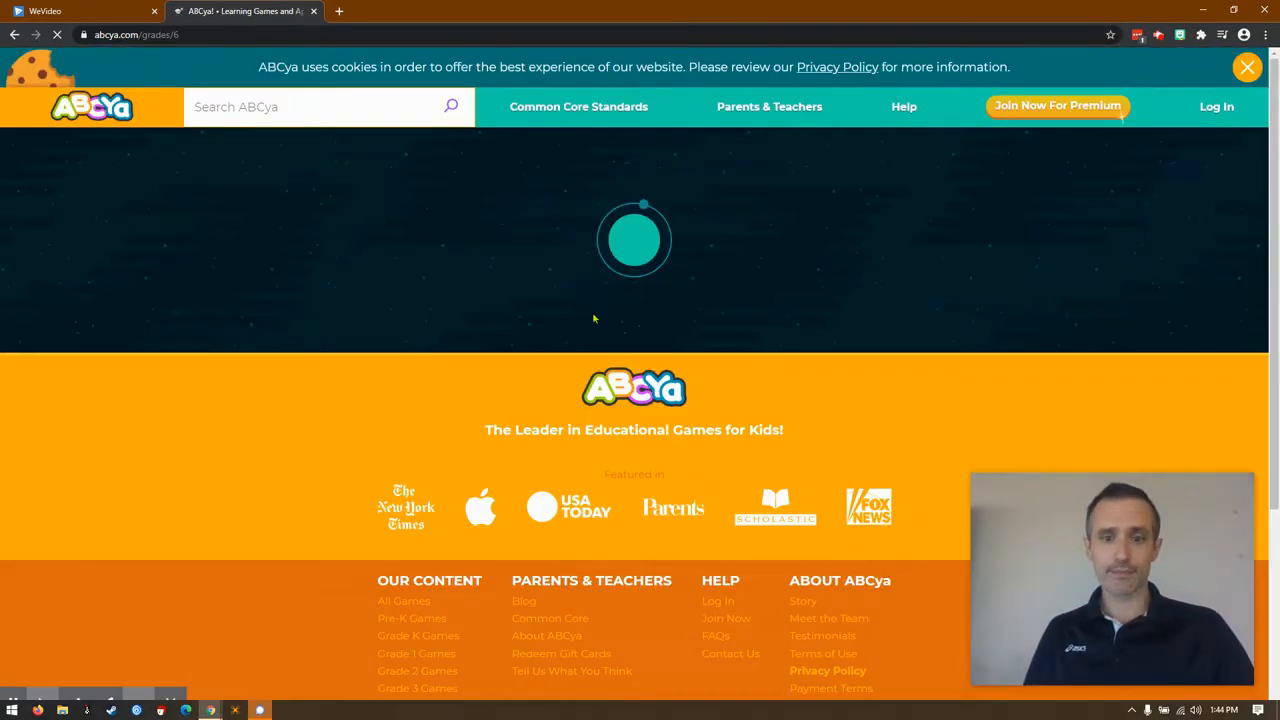
# Step: Search ABCya for the game "Sugar, Sugar"
pyautogui.click(367, 122)
pyautogui.write('sugar')
pyautogui.press('Down')
pyautogui.press('Down')
pyautogui.press('Return')
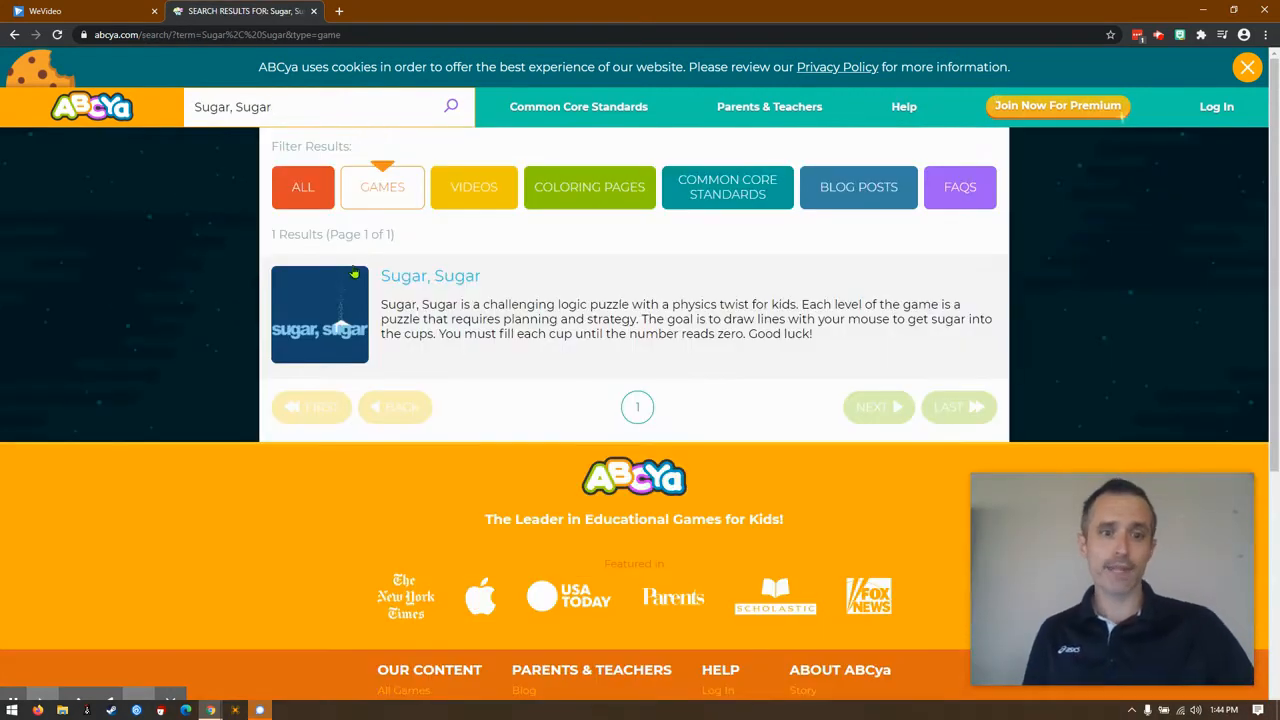
# Step: Open the Sugar, Sugar game from the search results and proceed to its level selection
pyautogui.click(335, 305)
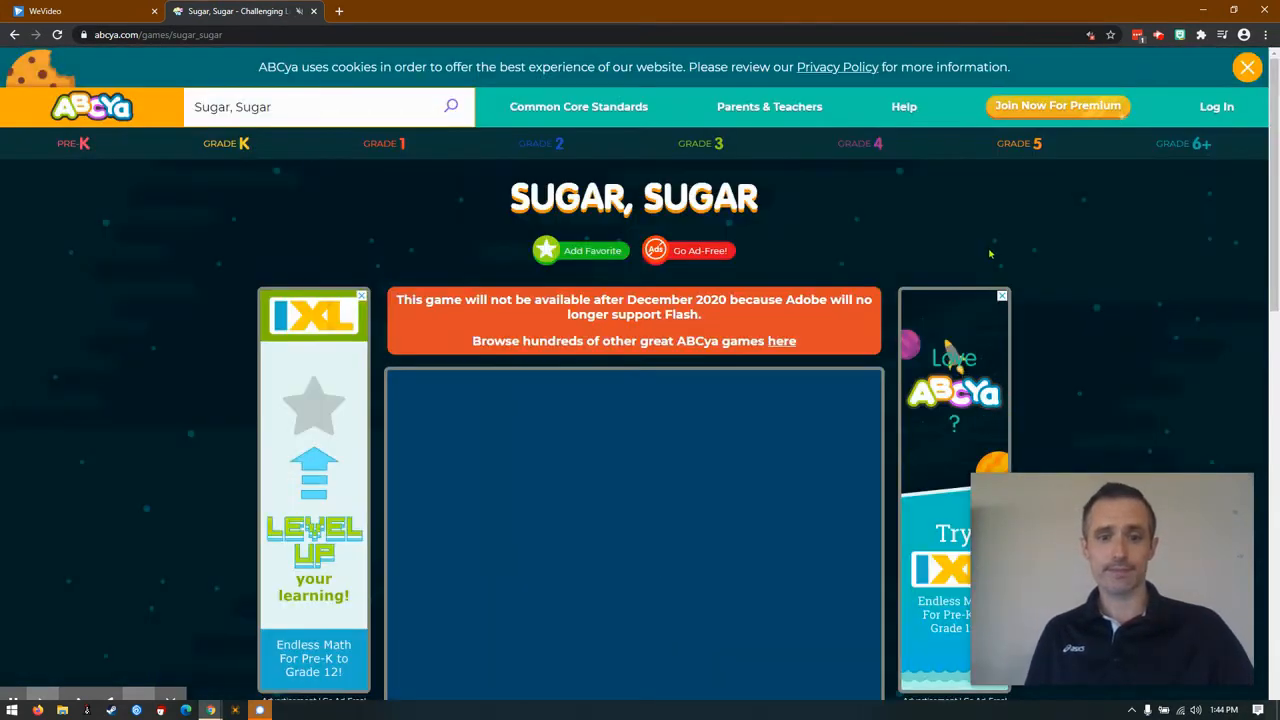
pyautogui.scroll(-2, 990, 254)
pyautogui.click(634, 344)
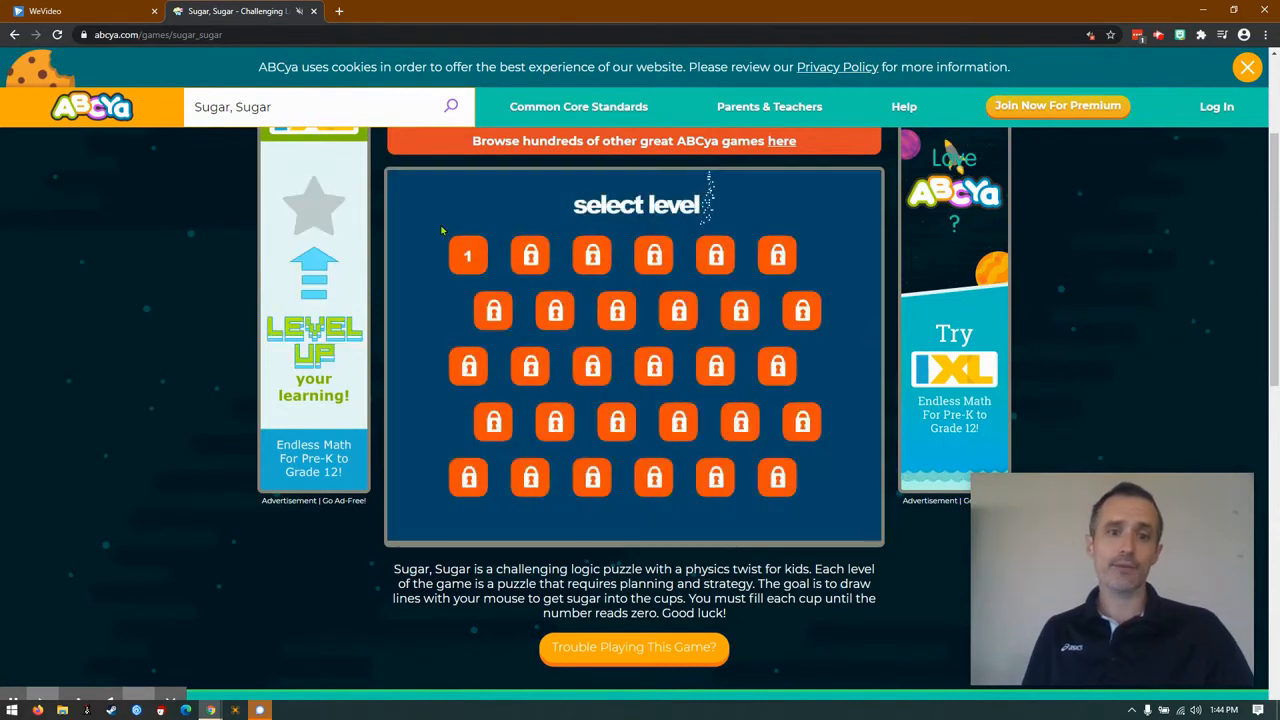
pyautogui.scroll(1, 432, 362)
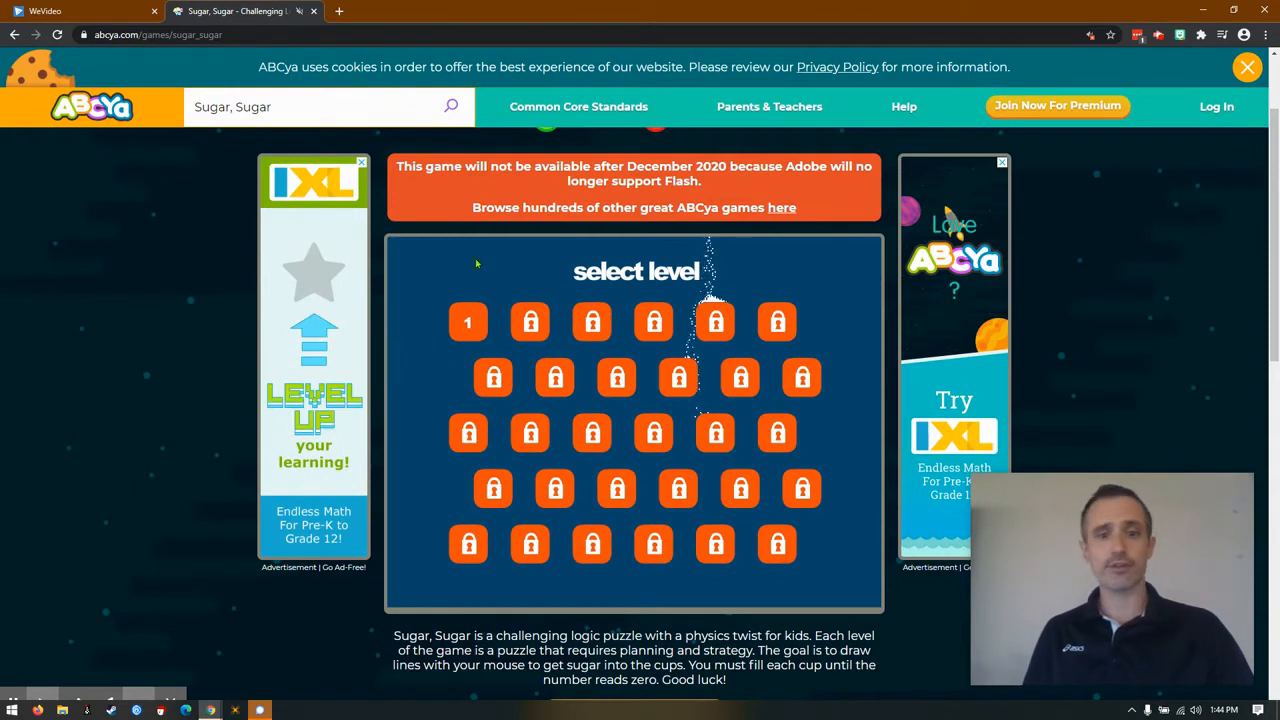
# Step: Switch to WeVideo and start a screen-only recording of the entire Screen 1 with the default microphone
pyautogui.click(95, 9)
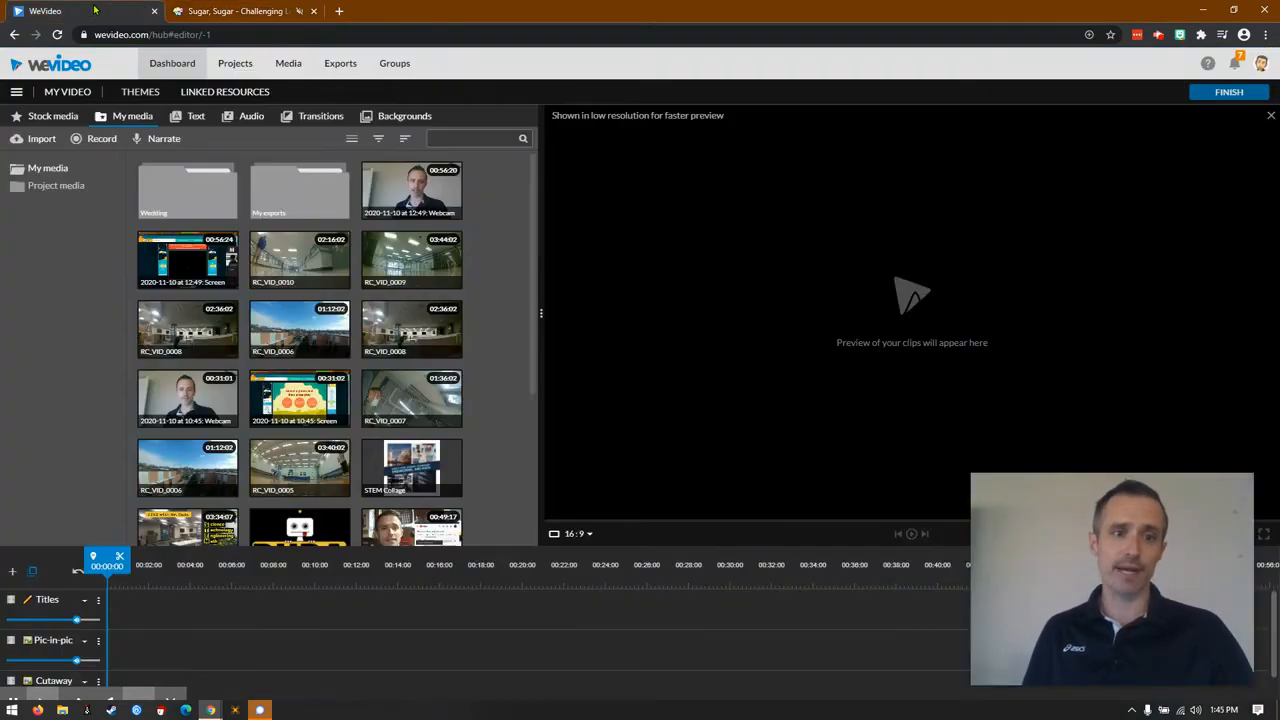
pyautogui.click(100, 142)
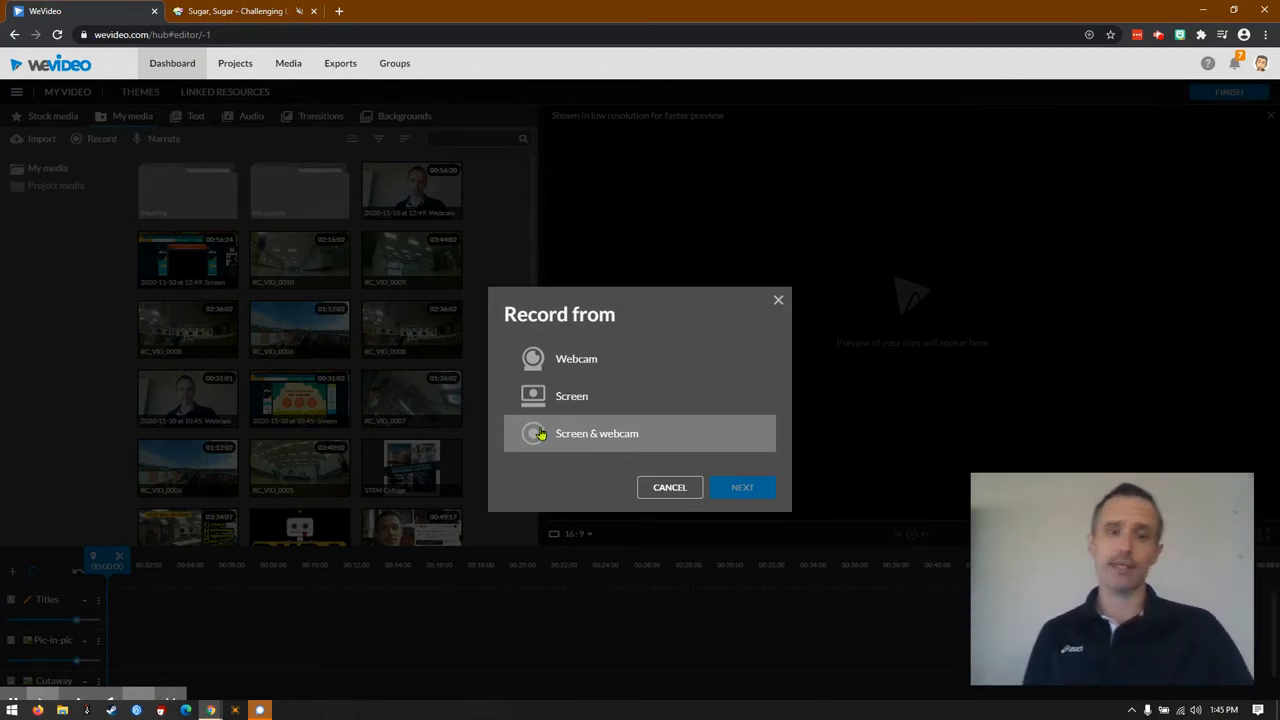
pyautogui.click(589, 400)
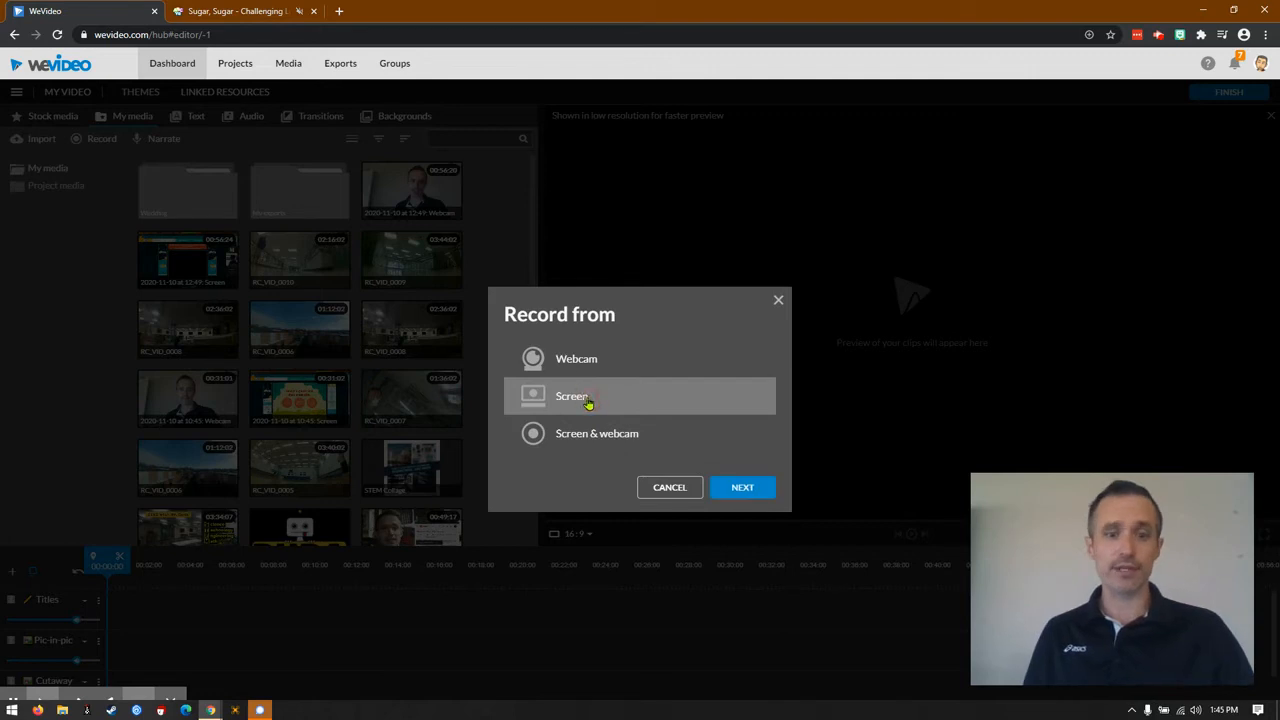
pyautogui.click(742, 490)
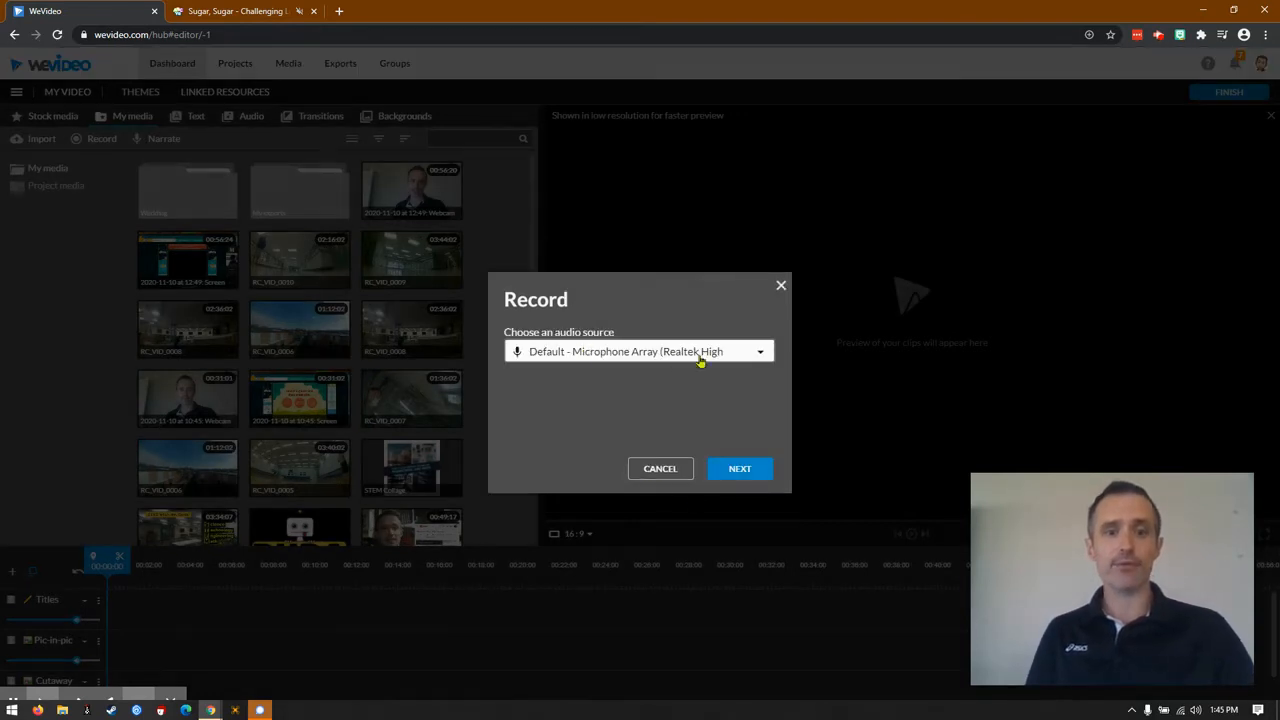
pyautogui.click(740, 470)
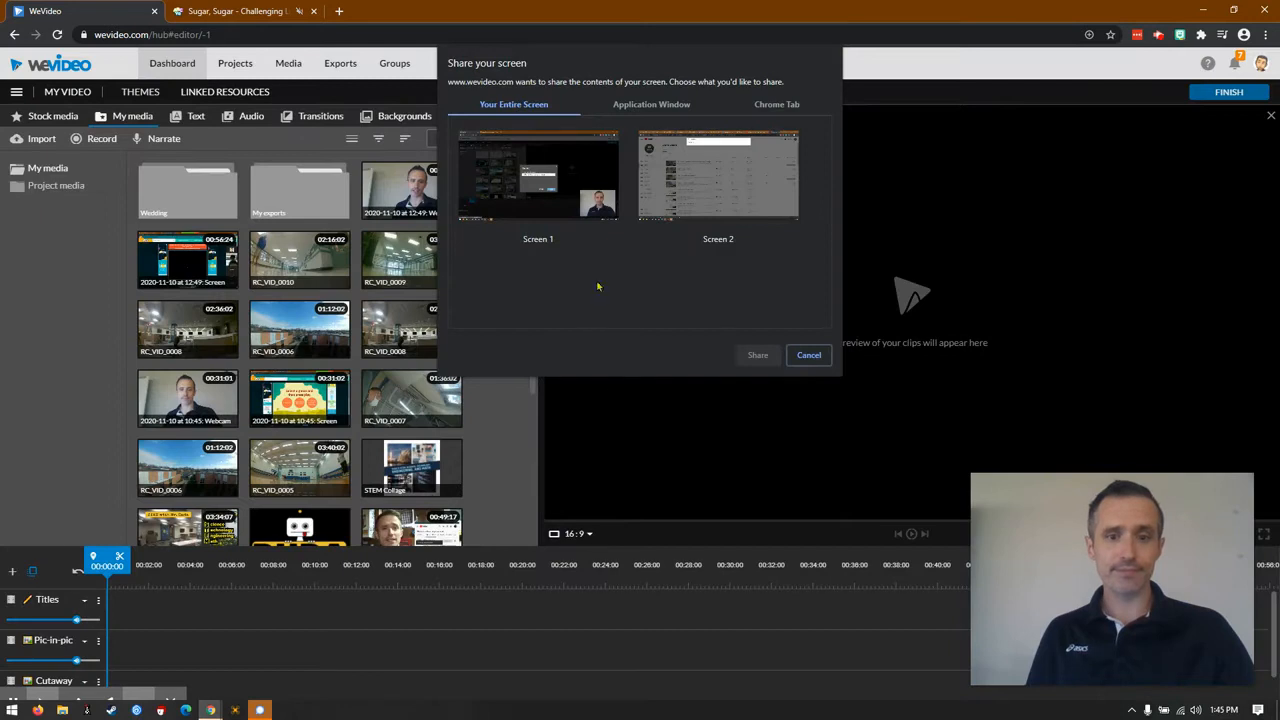
pyautogui.click(756, 355)
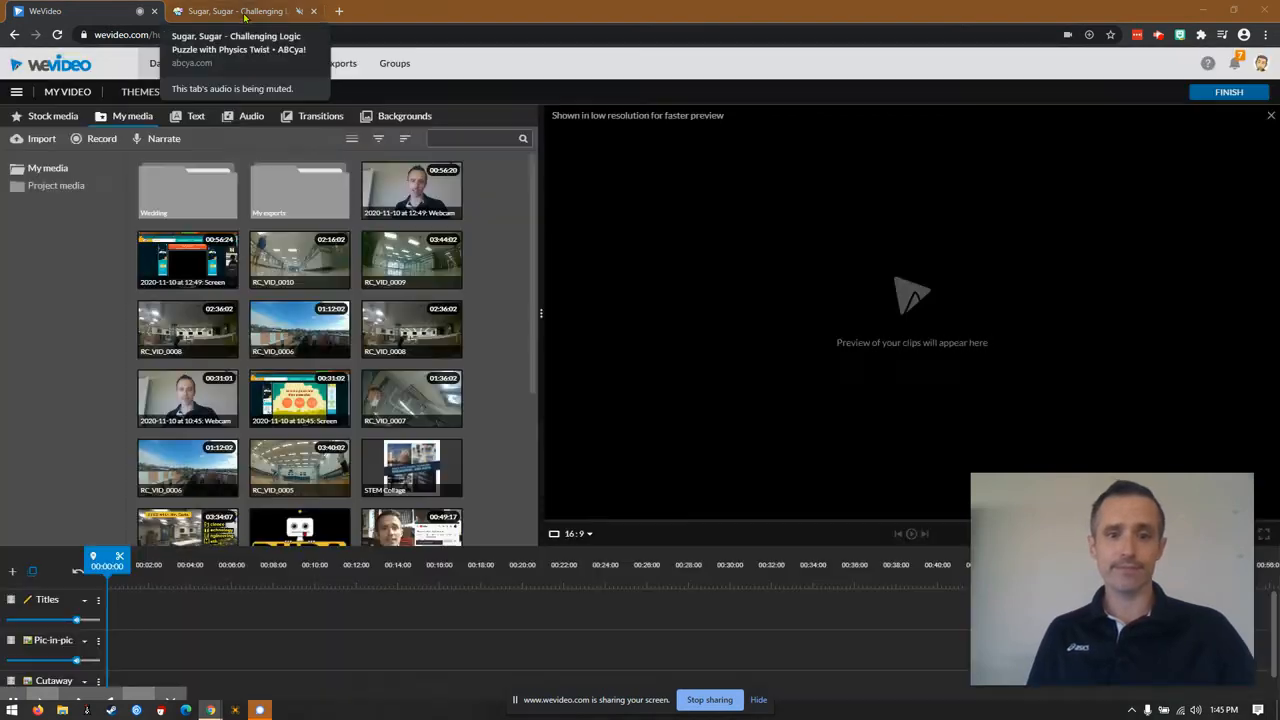
# Step: Switch to the Sugar, Sugar game and play level 1, drawing a sloped line that guides the sugar into the cup
pyautogui.click(244, 12)
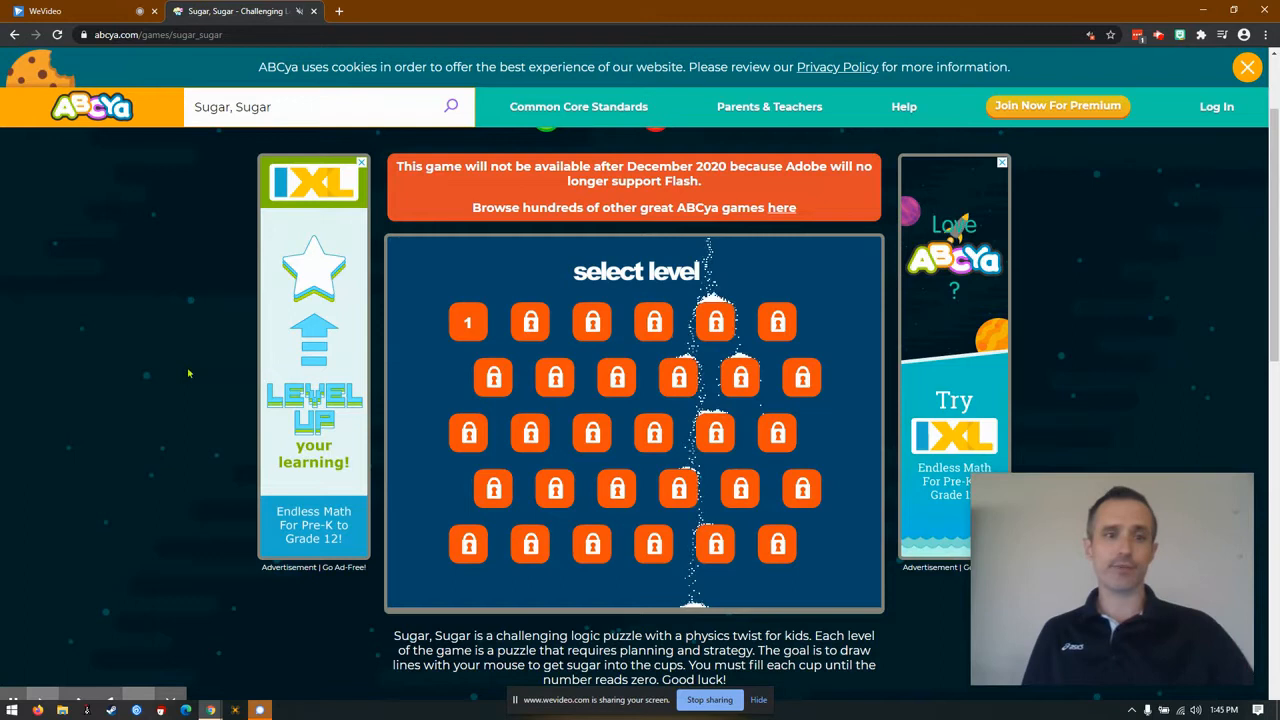
pyautogui.click(467, 322)
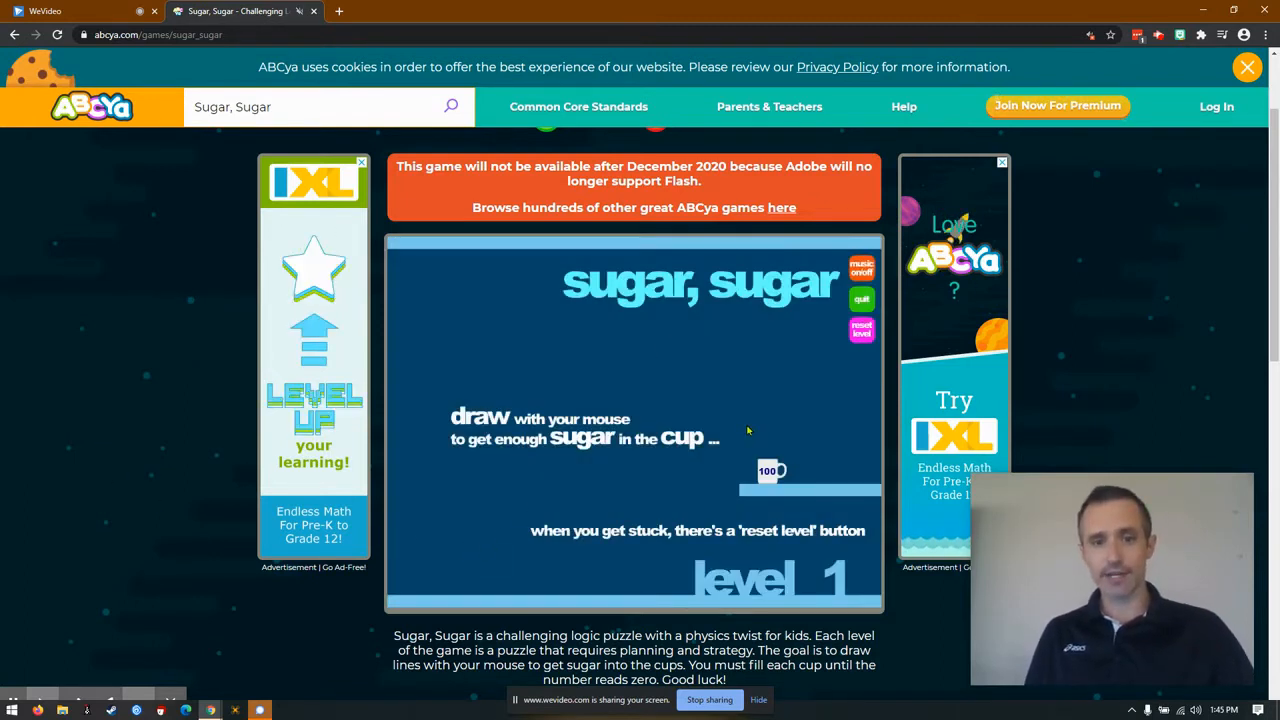
pyautogui.moveTo(759, 460); pyautogui.dragTo(712, 410)
pyautogui.moveTo(663, 368); pyautogui.dragTo(614, 331)
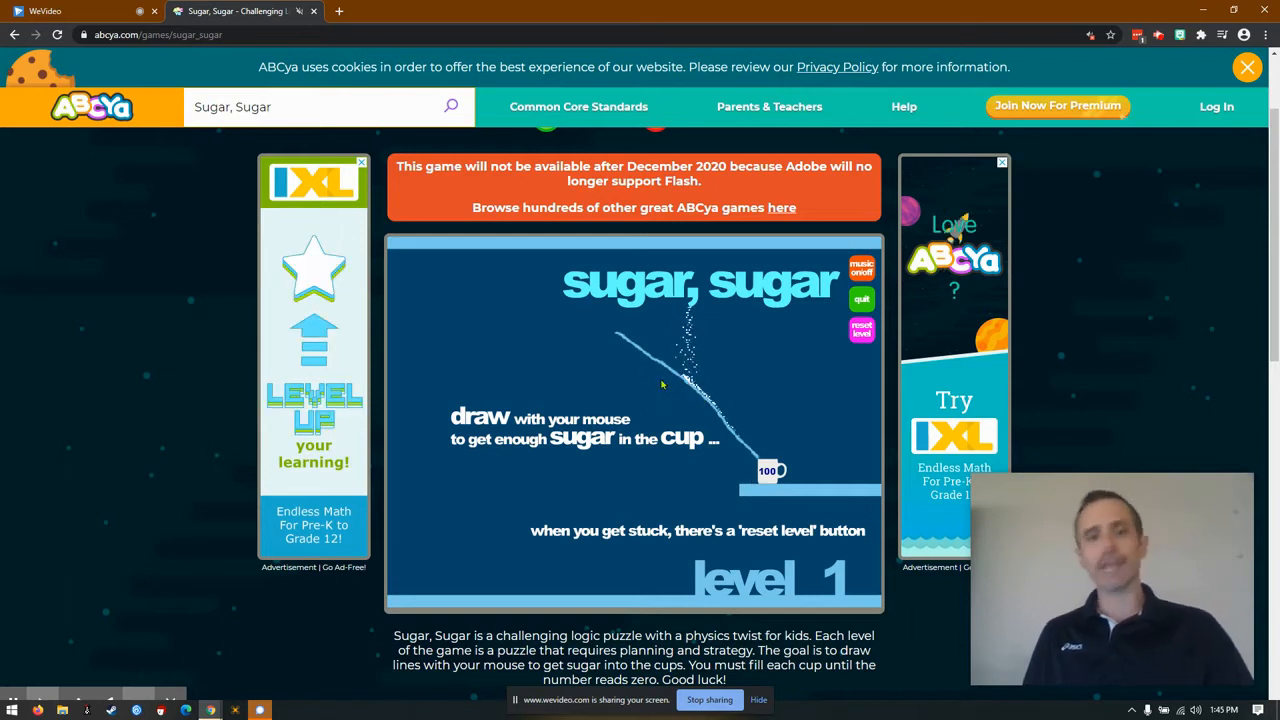
pyautogui.click(759, 458)
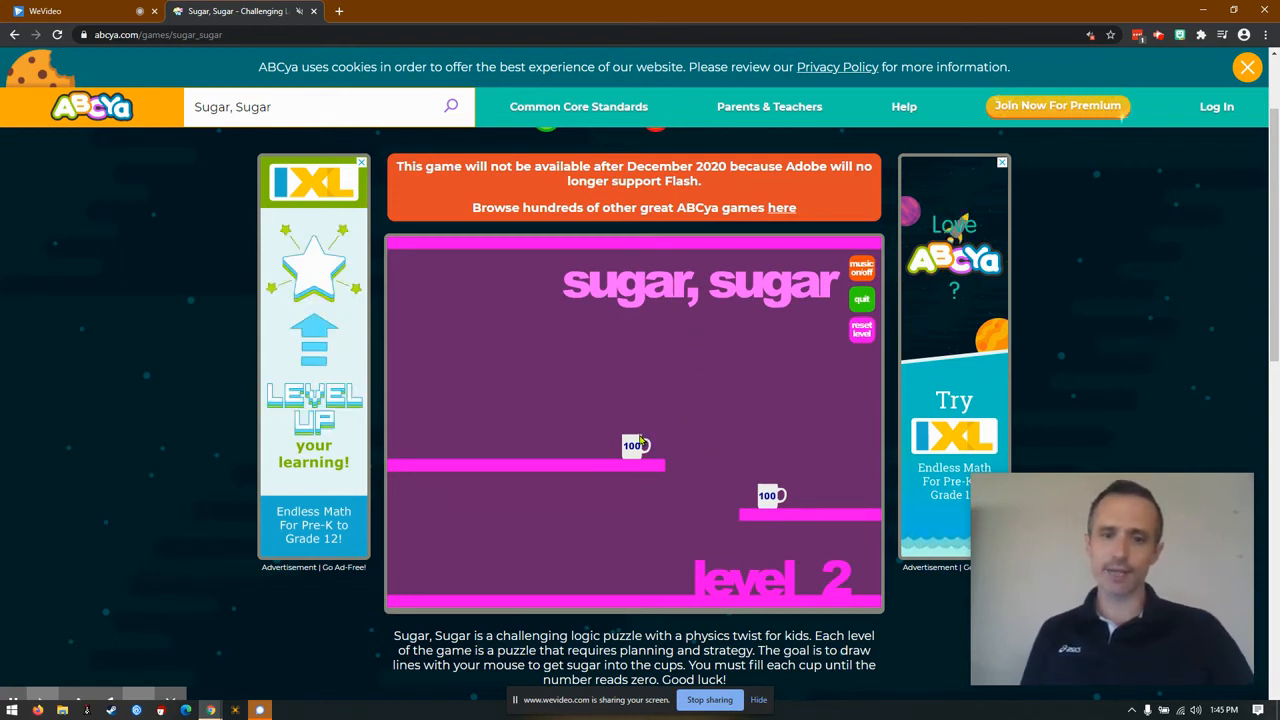
# Step: Play level 2 by drawing lines that channel the sugar into the upper cup and divert it to the lower cup
pyautogui.moveTo(690, 410); pyautogui.dragTo(713, 394)
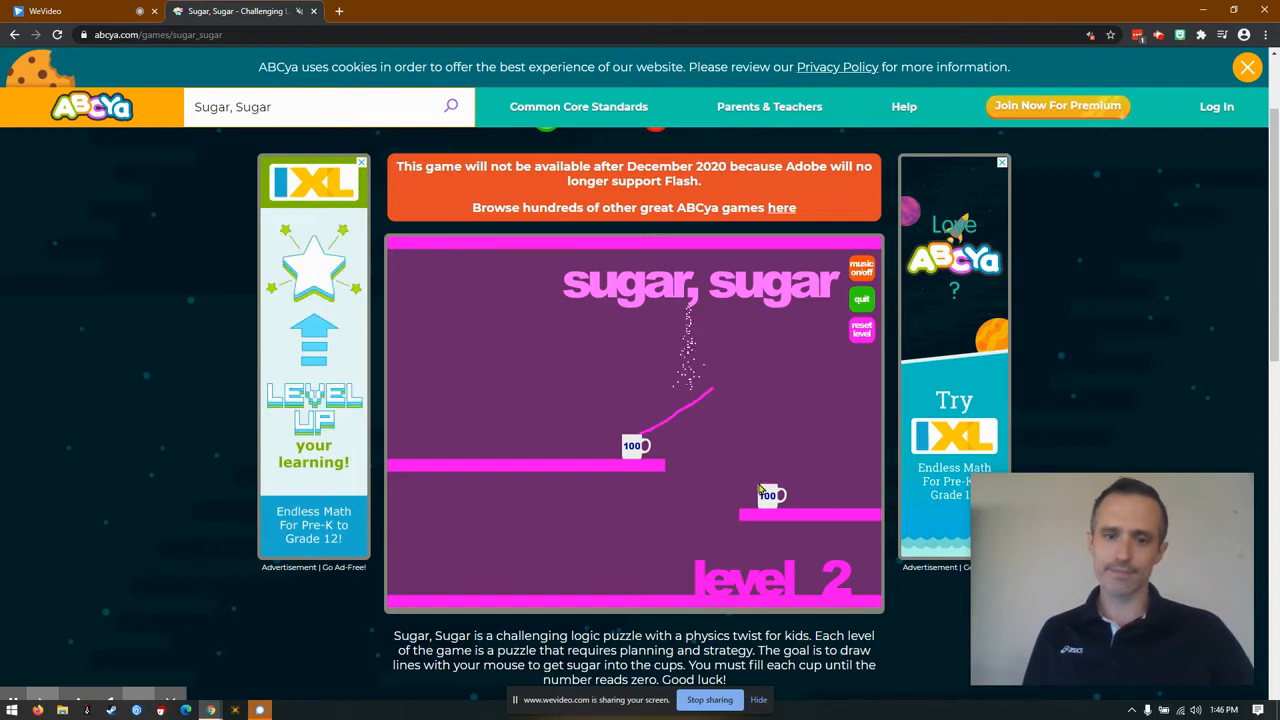
pyautogui.moveTo(722, 430); pyautogui.dragTo(707, 398)
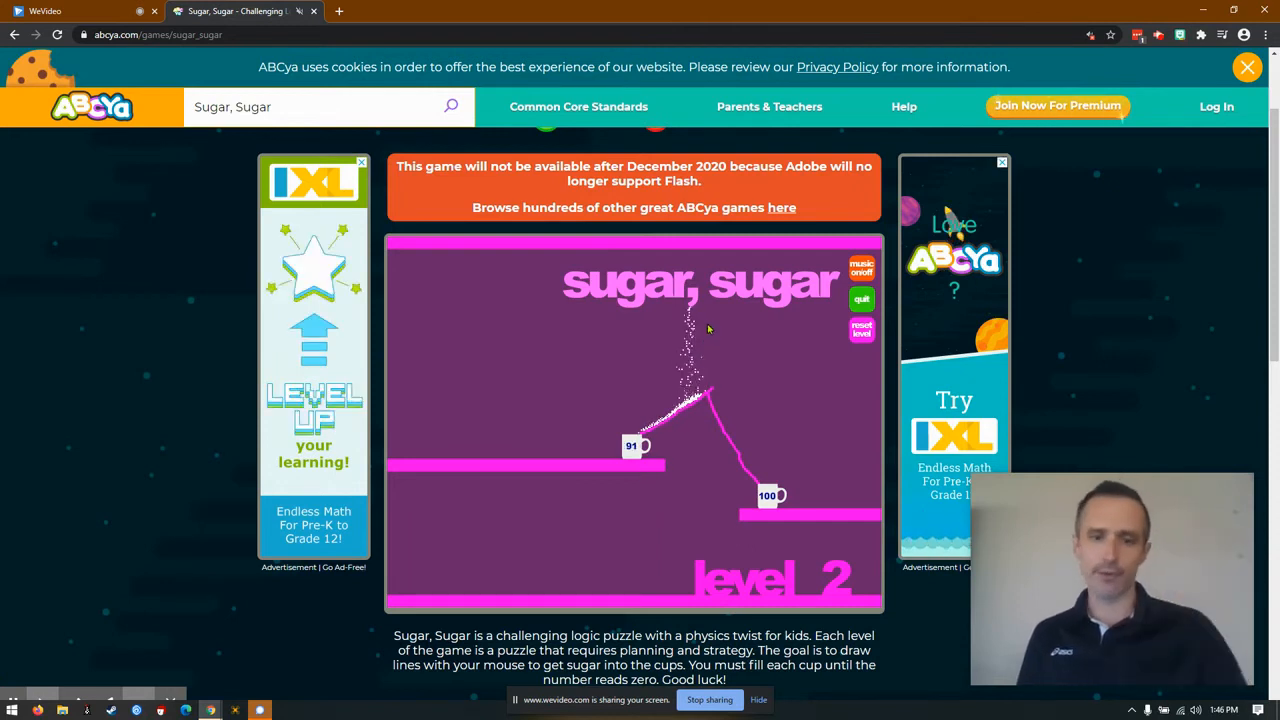
pyautogui.moveTo(708, 322); pyautogui.dragTo(681, 356)
pyautogui.moveTo(645, 401)
pyautogui.mouseDown()
pyautogui.moveTo(604, 418)
pyautogui.moveTo(585, 388)
pyautogui.mouseUp()
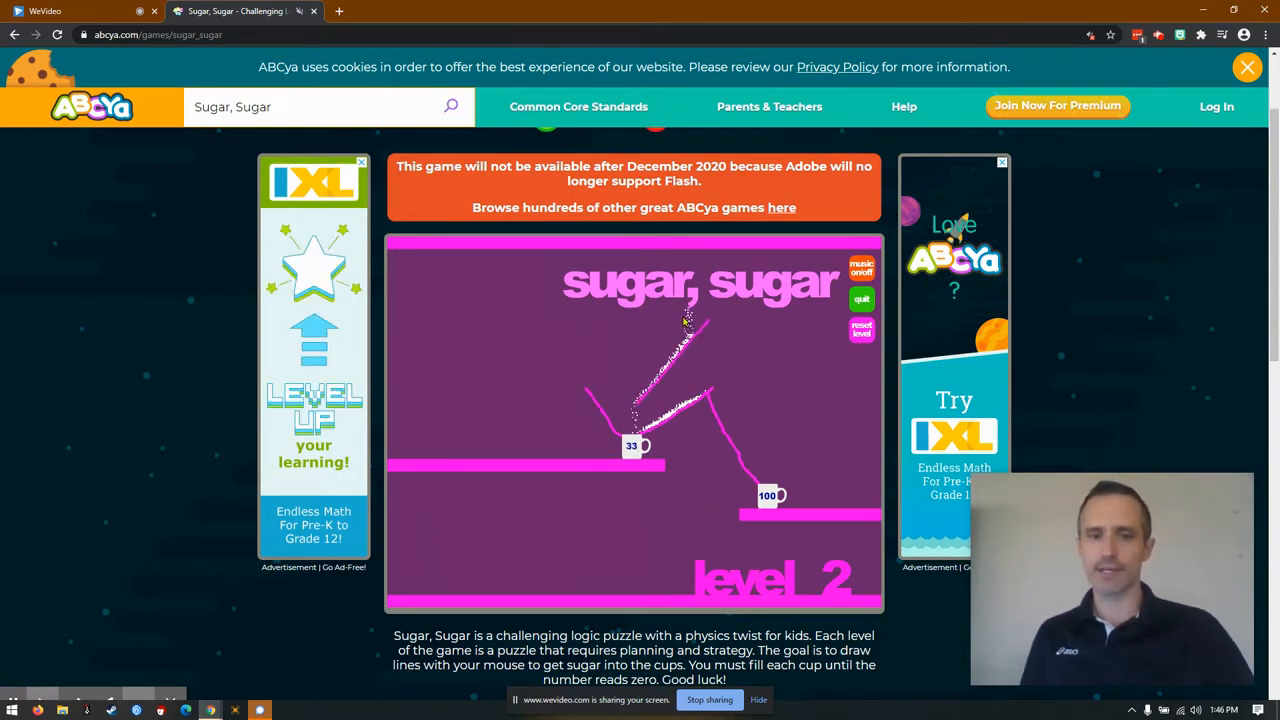
pyautogui.moveTo(676, 307); pyautogui.dragTo(708, 323)
pyautogui.moveTo(714, 393); pyautogui.dragTo(704, 338)
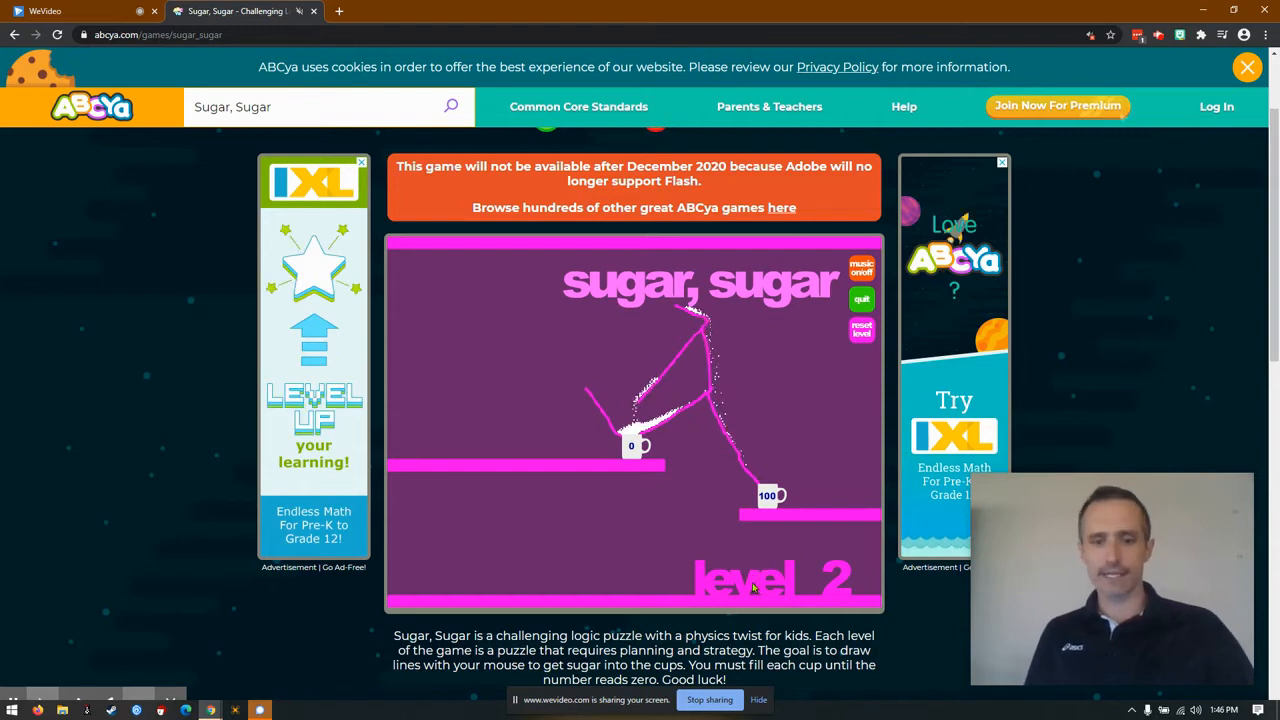
# Step: Stop the screen sharing, return to WeVideo and save the screen recording to the media library
pyautogui.click(711, 700)
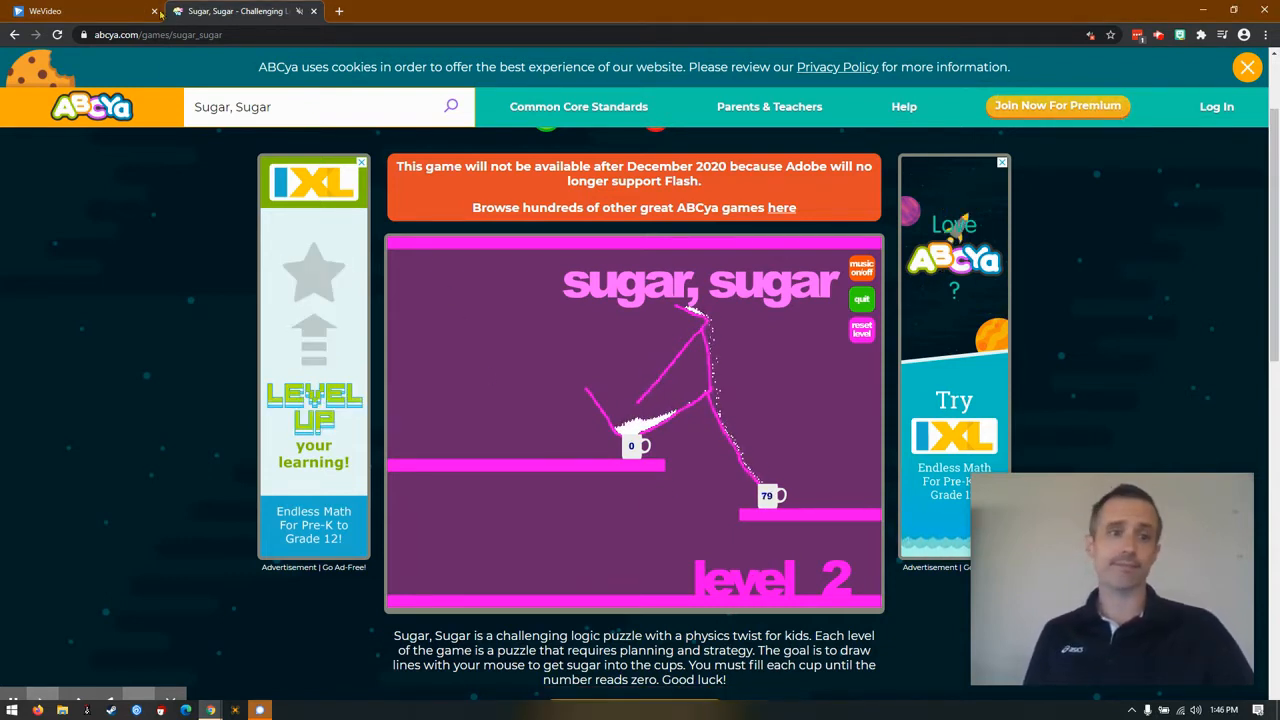
pyautogui.click(104, 13)
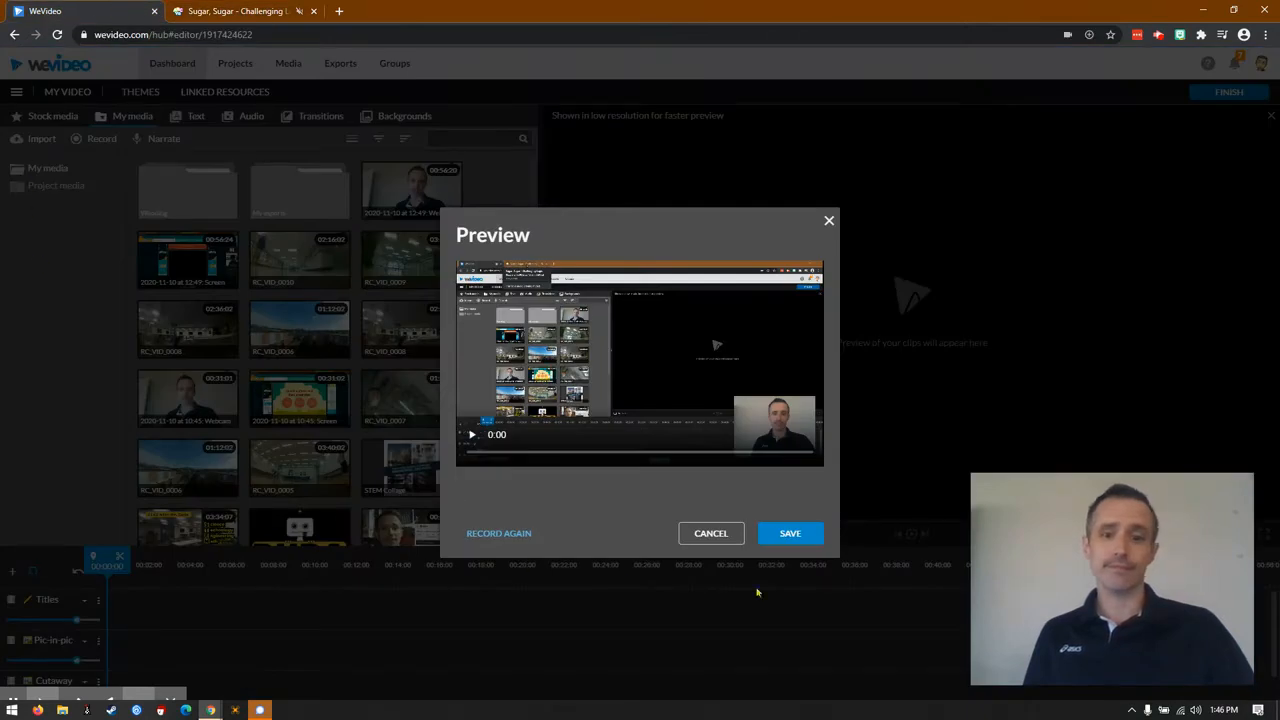
pyautogui.click(790, 535)
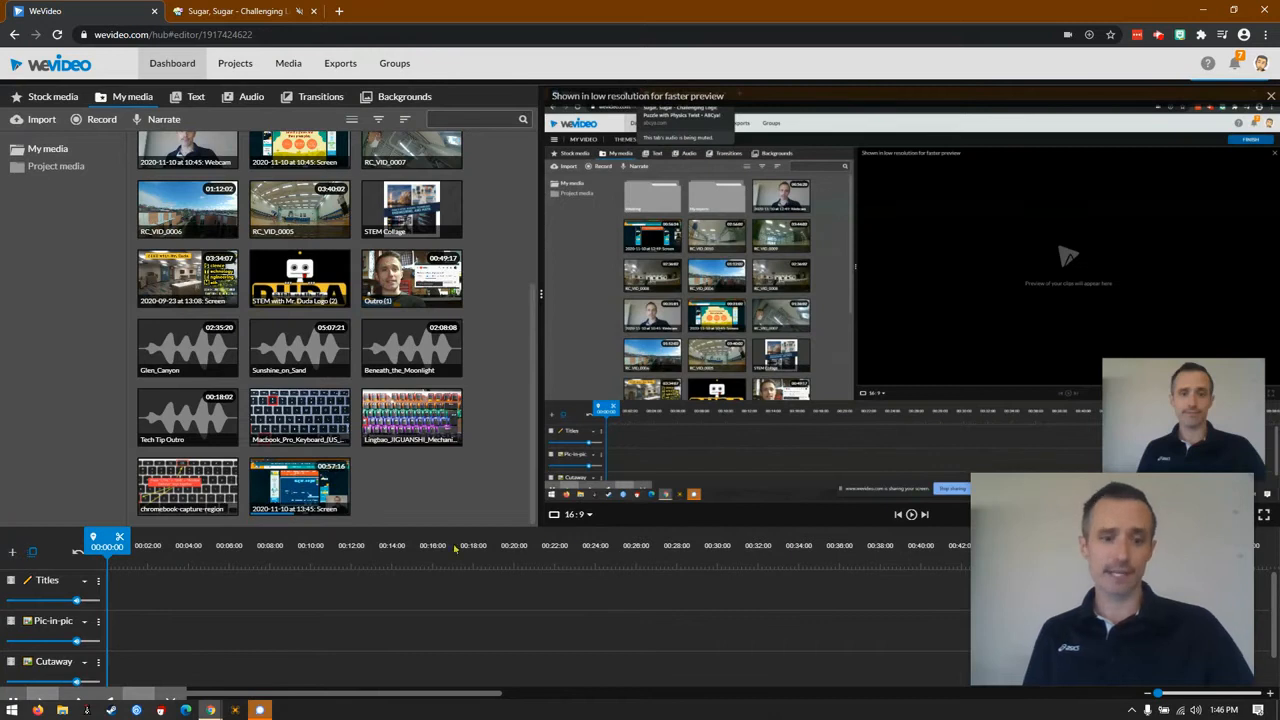
# Step: Place the new screen recording at the start of the Background track, preview its opening and return the playhead to 00:00:00
pyautogui.moveTo(300, 488); pyautogui.dragTo(119, 636)
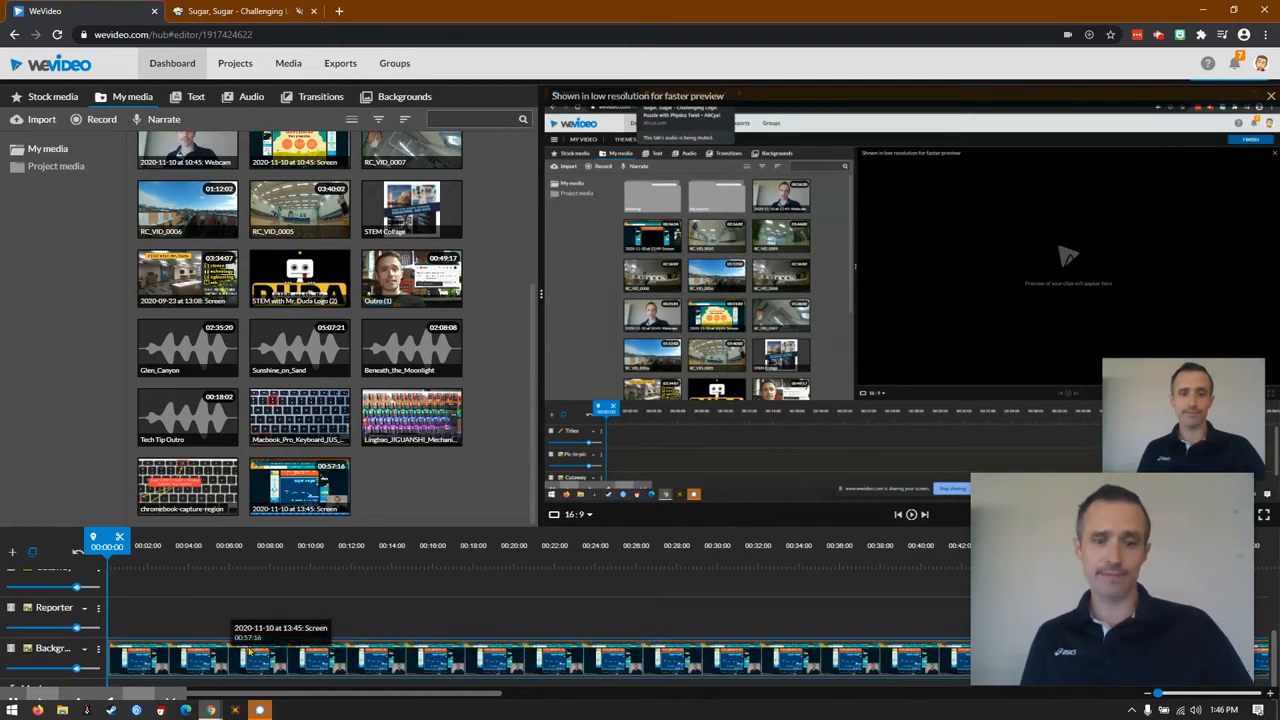
pyautogui.click(912, 515)
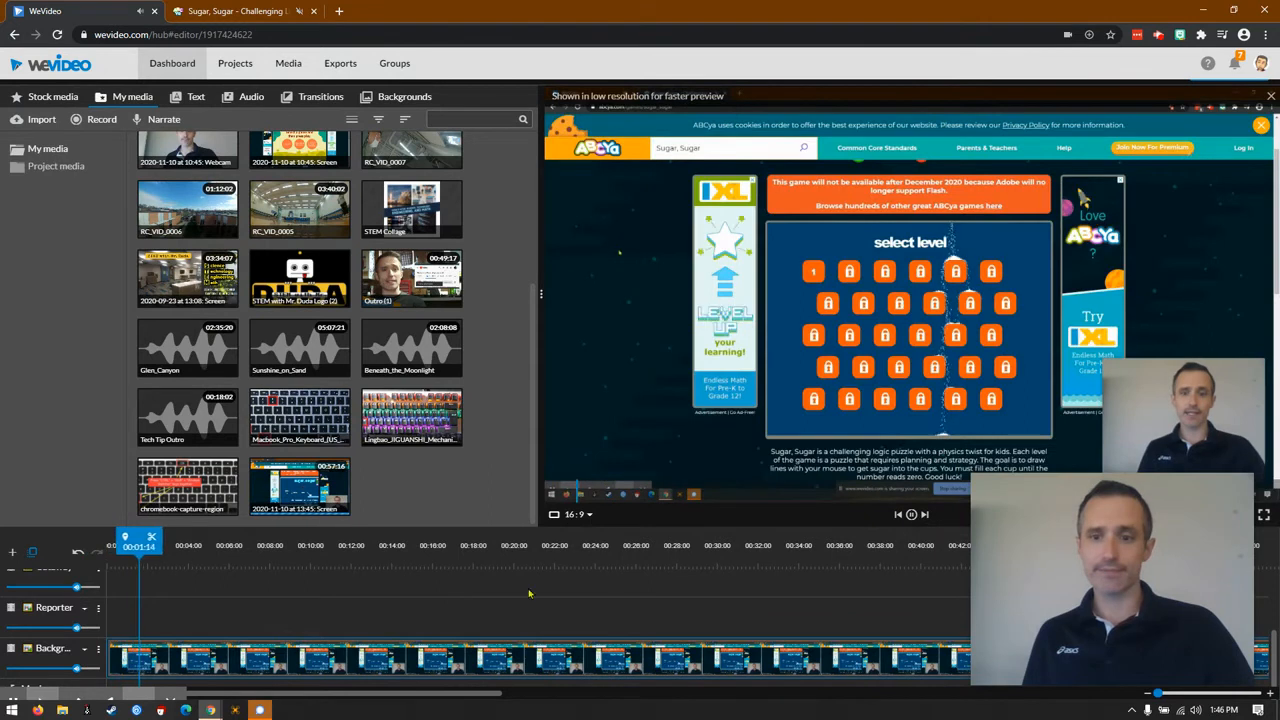
pyautogui.click(912, 515)
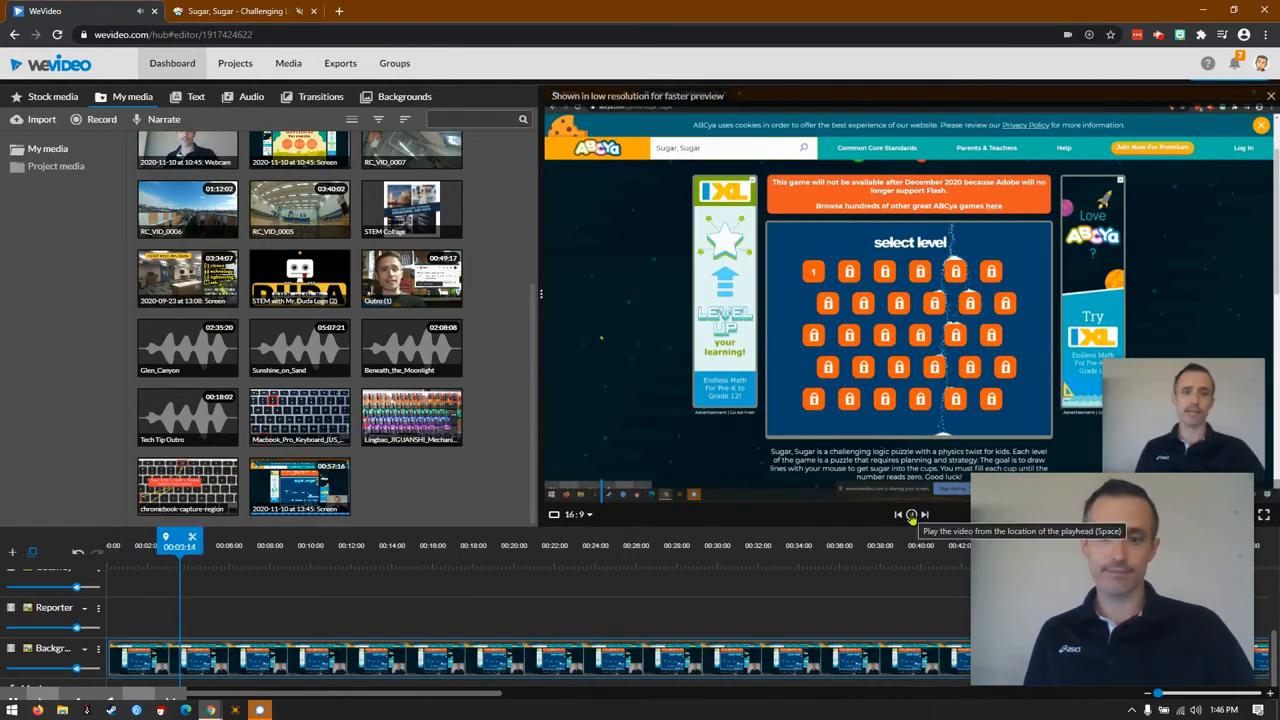
pyautogui.click(912, 515)
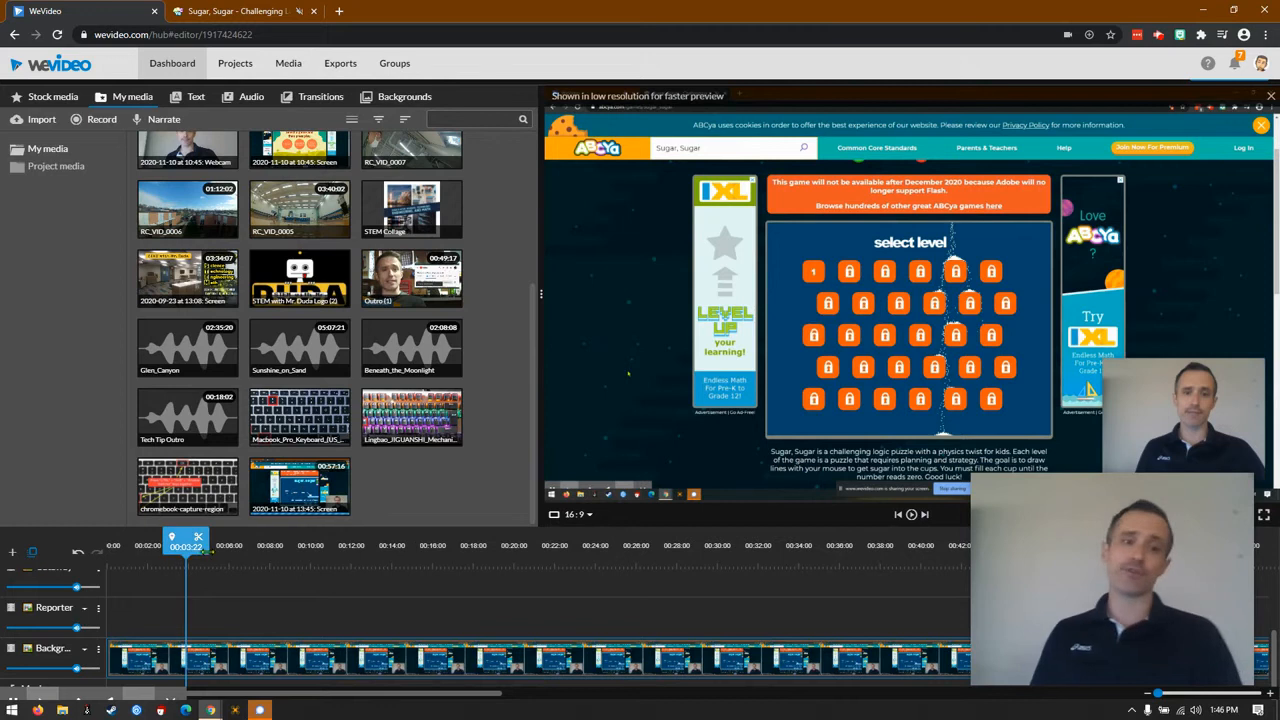
pyautogui.moveTo(185, 545); pyautogui.dragTo(105, 545)
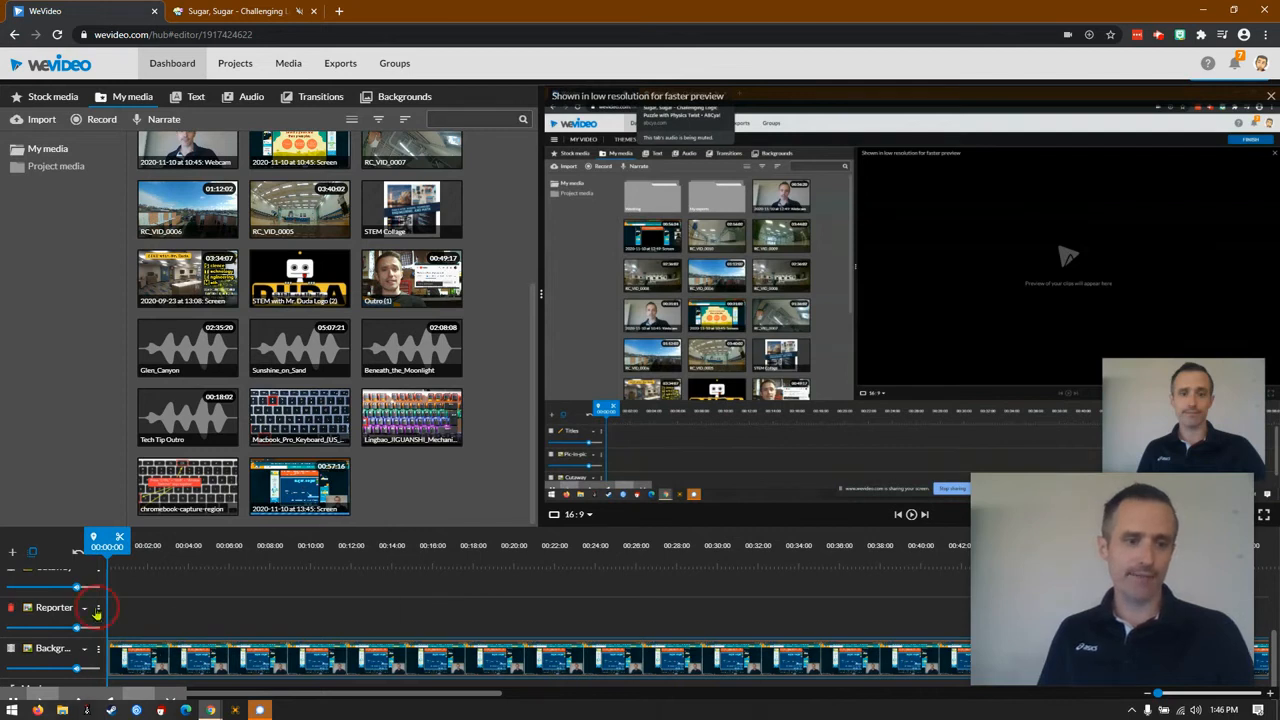
# Step: Delete the empty Titles, Pic-in-pic and Cutaway tracks from the timeline
pyautogui.click(97, 608)
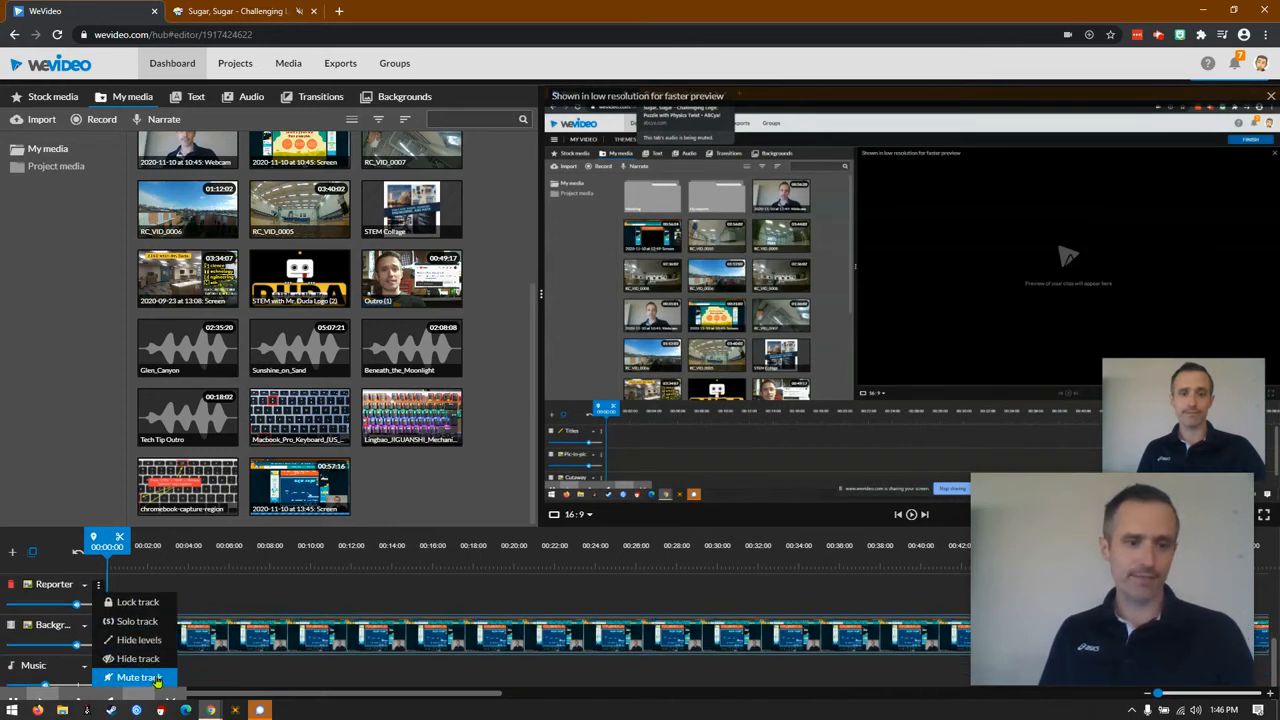
pyautogui.click(155, 660)
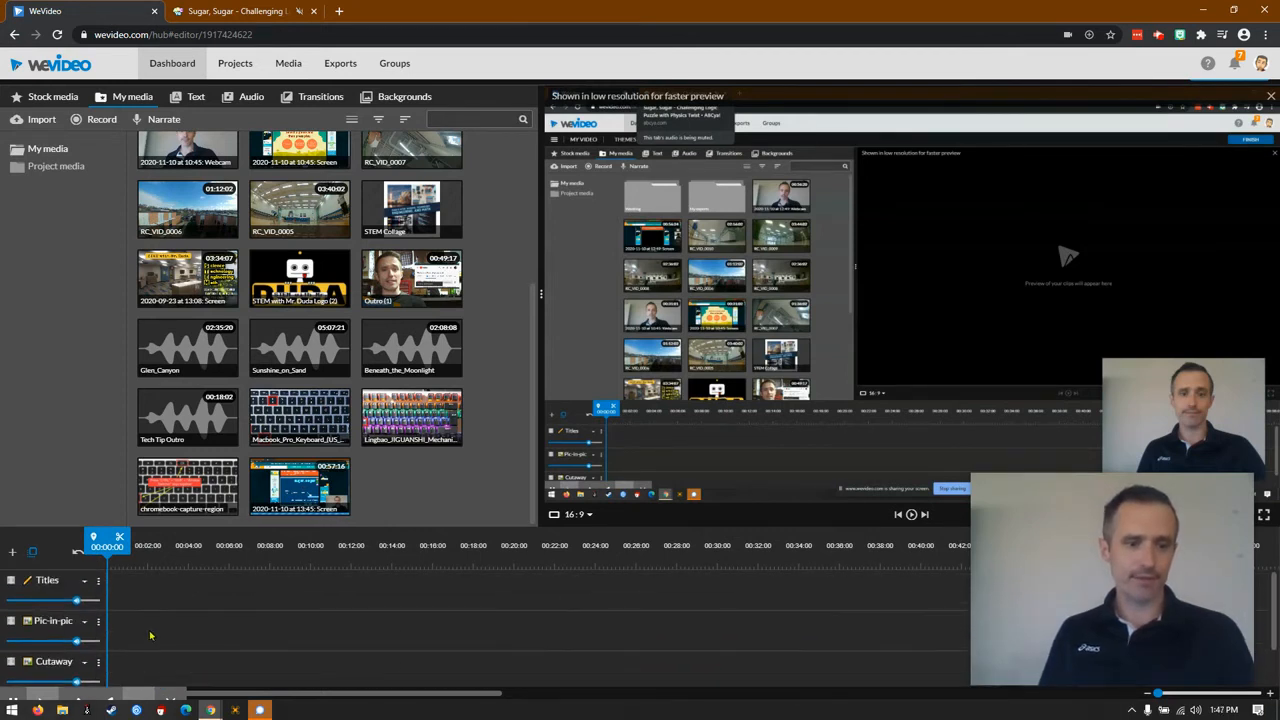
pyautogui.click(97, 582)
pyautogui.scroll(-2, 166, 616)
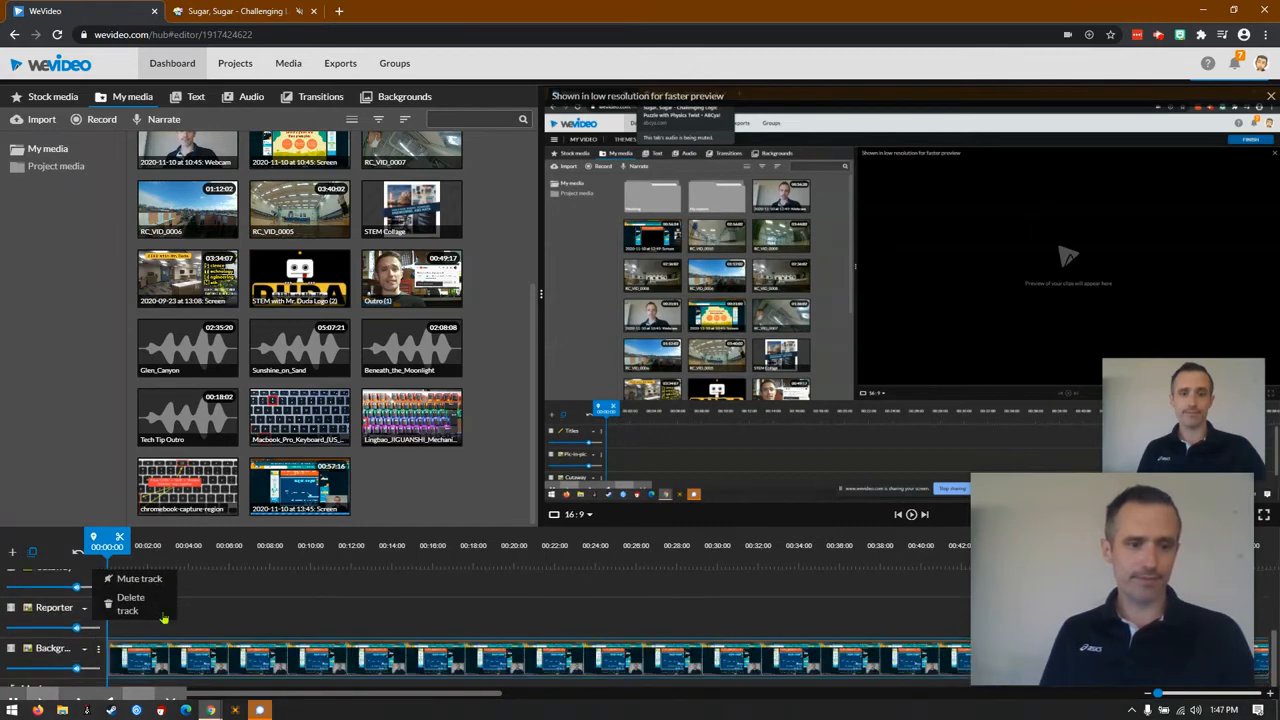
pyautogui.click(140, 611)
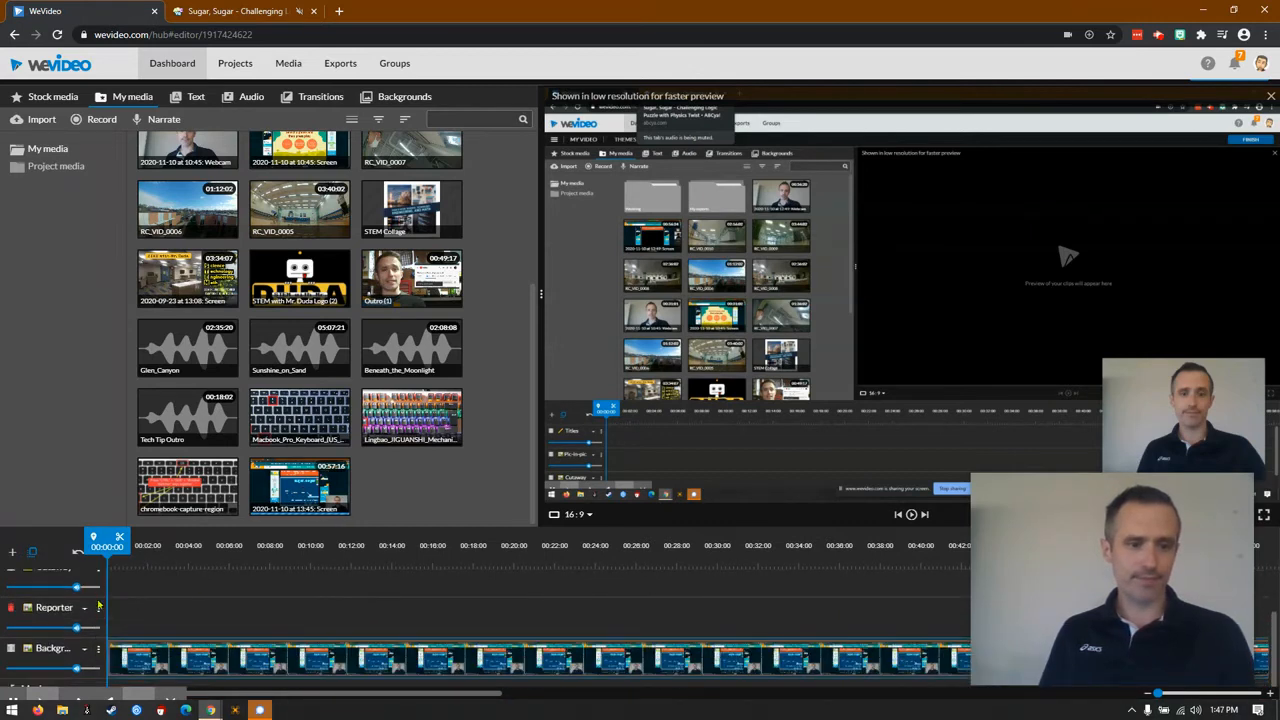
pyautogui.scroll(2, 99, 603)
pyautogui.click(97, 581)
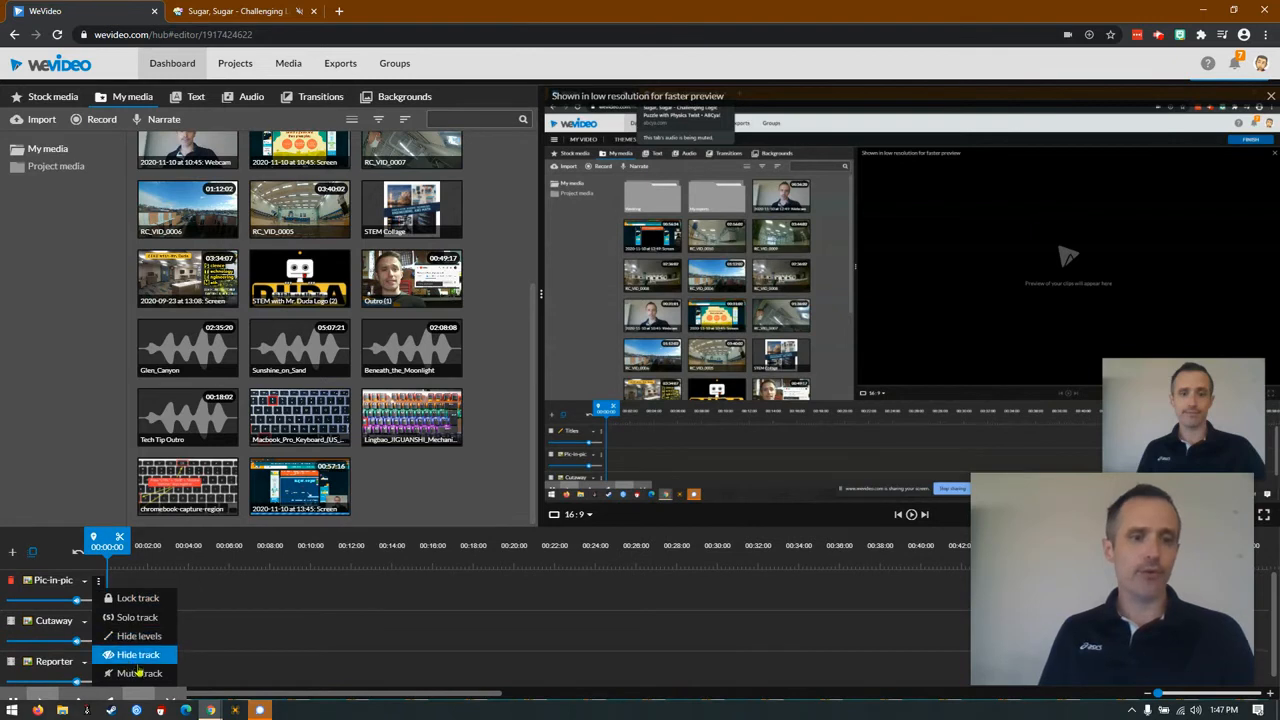
pyautogui.click(138, 668)
pyautogui.scroll(1, 131, 607)
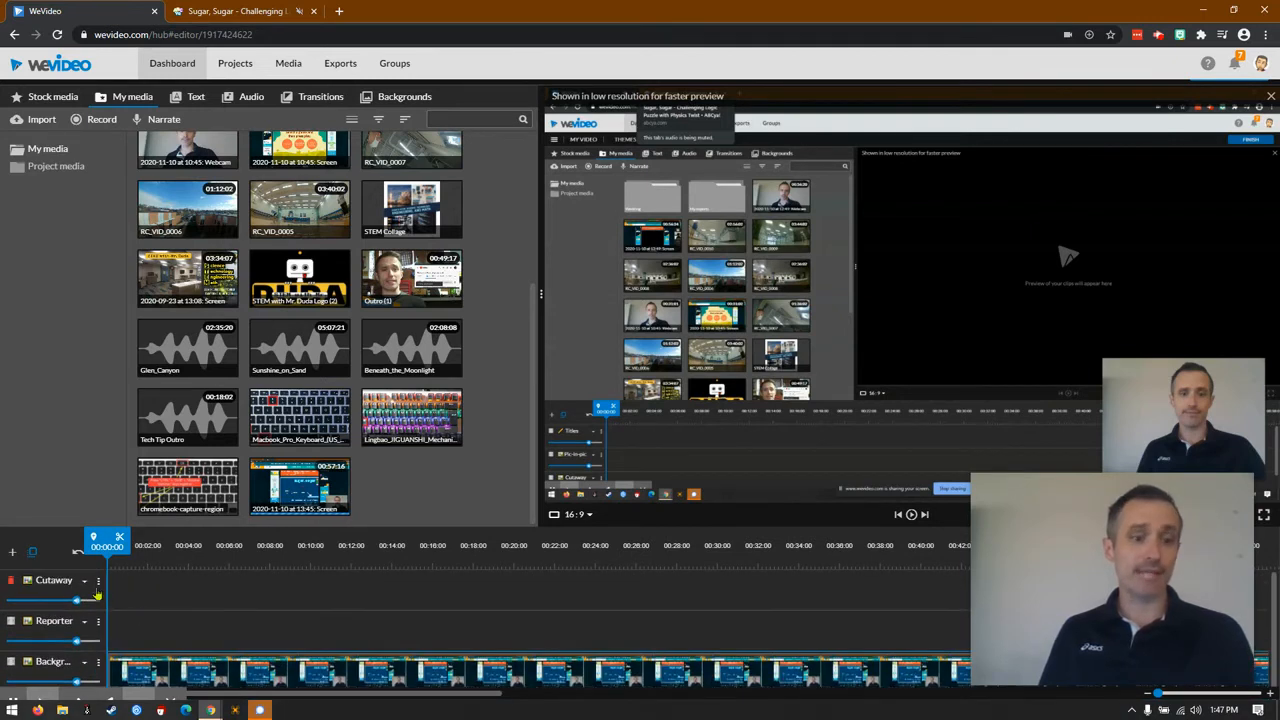
pyautogui.click(98, 581)
pyautogui.scroll(-1, 128, 620)
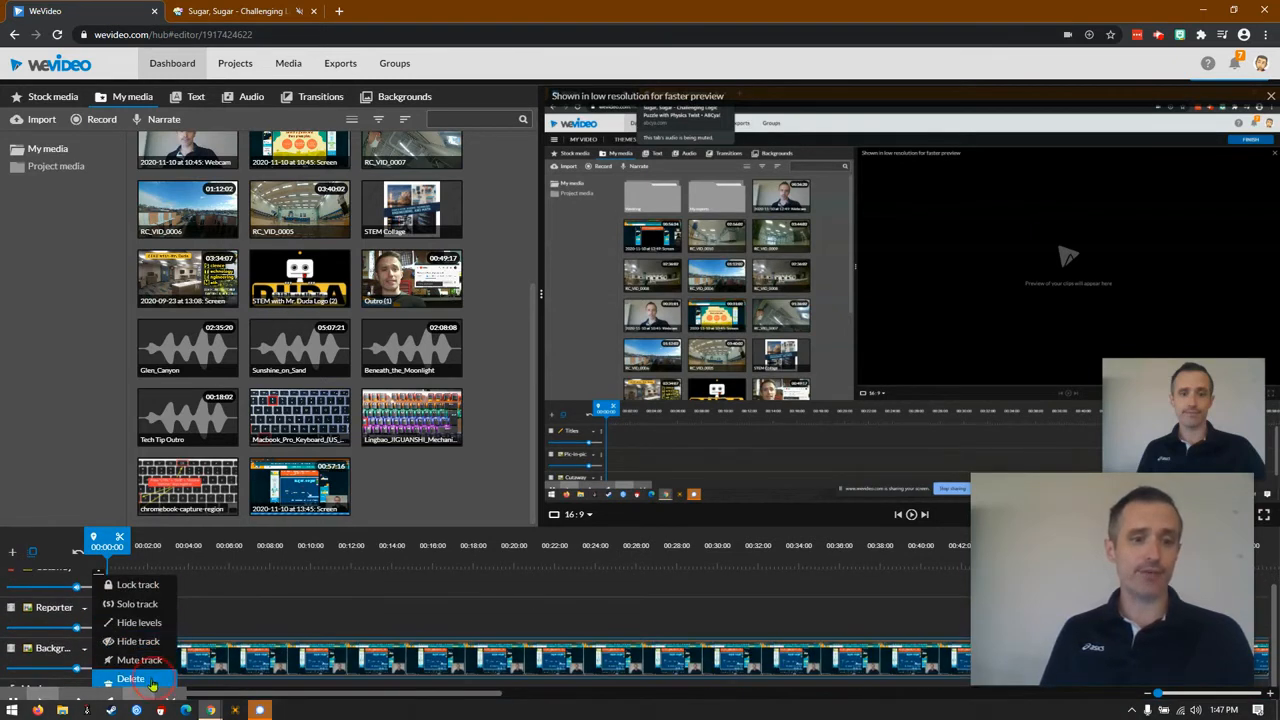
pyautogui.click(134, 678)
pyautogui.click(98, 581)
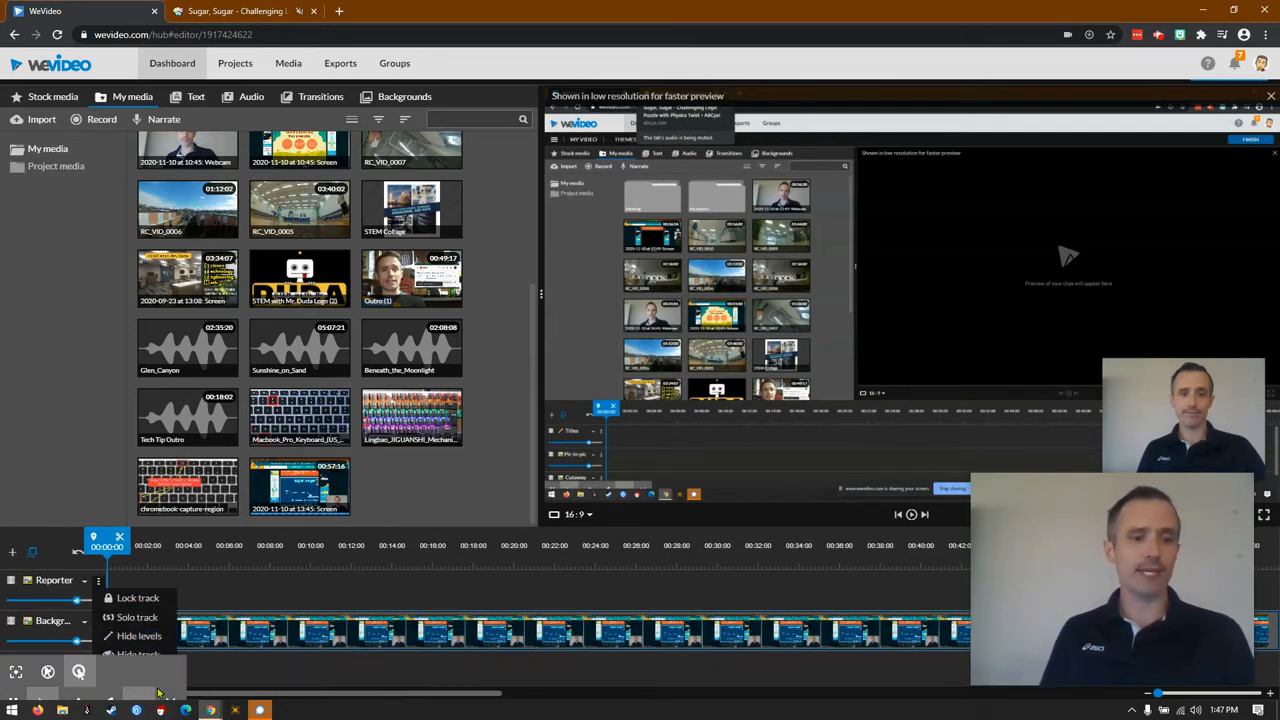
pyautogui.click(277, 671)
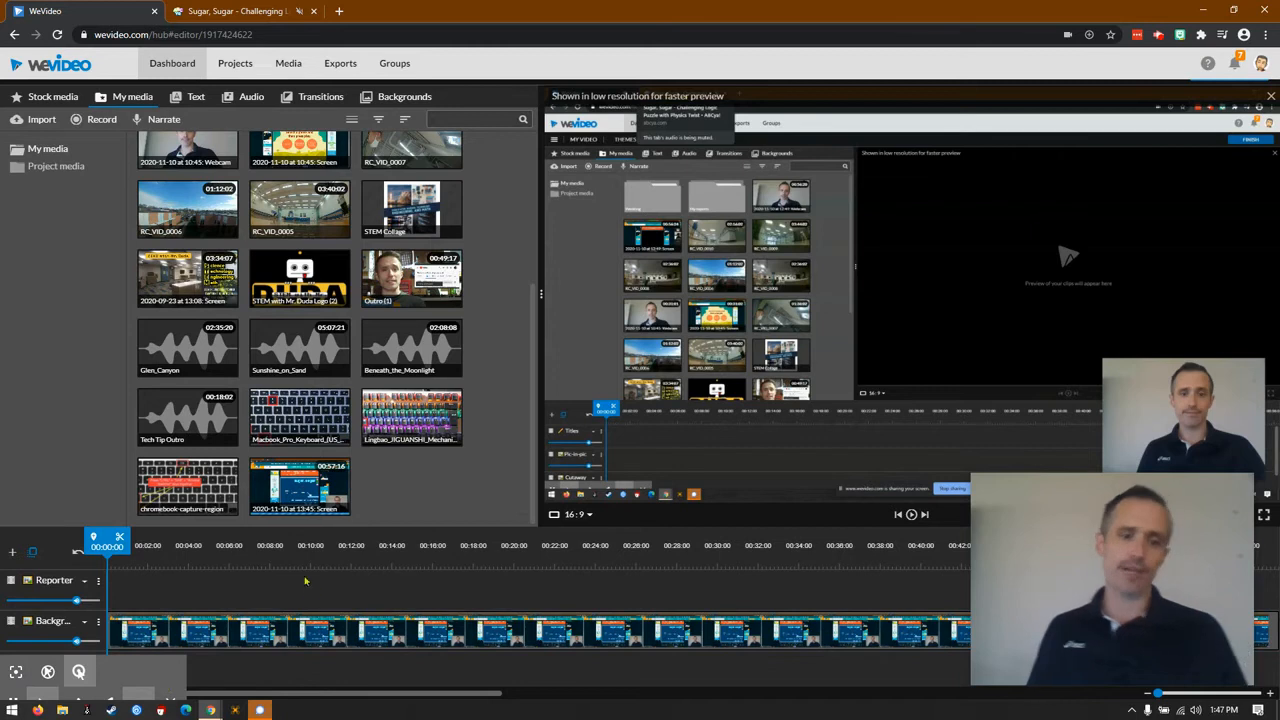
pyautogui.moveTo(1086, 551); pyautogui.dragTo(1088, 193)
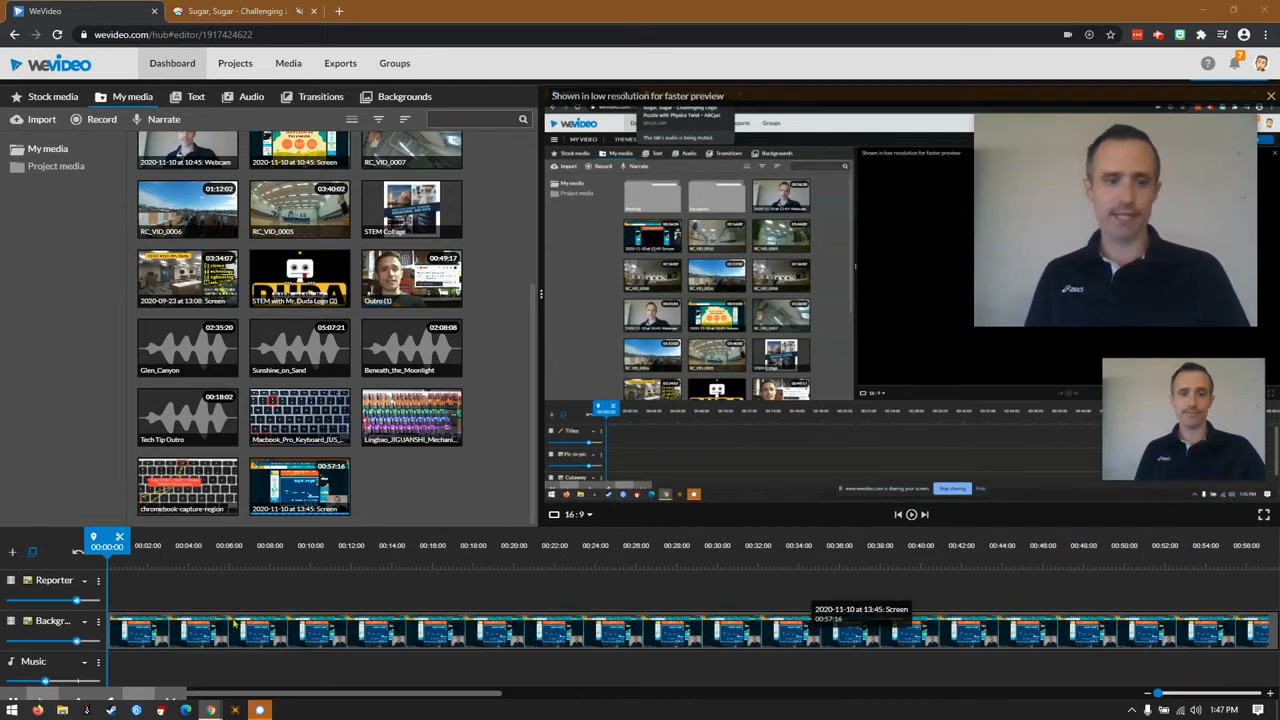
# Step: Preview the screen recording's opening and move the clip along the Background track to start at about 00:13:21
pyautogui.press('Delete')
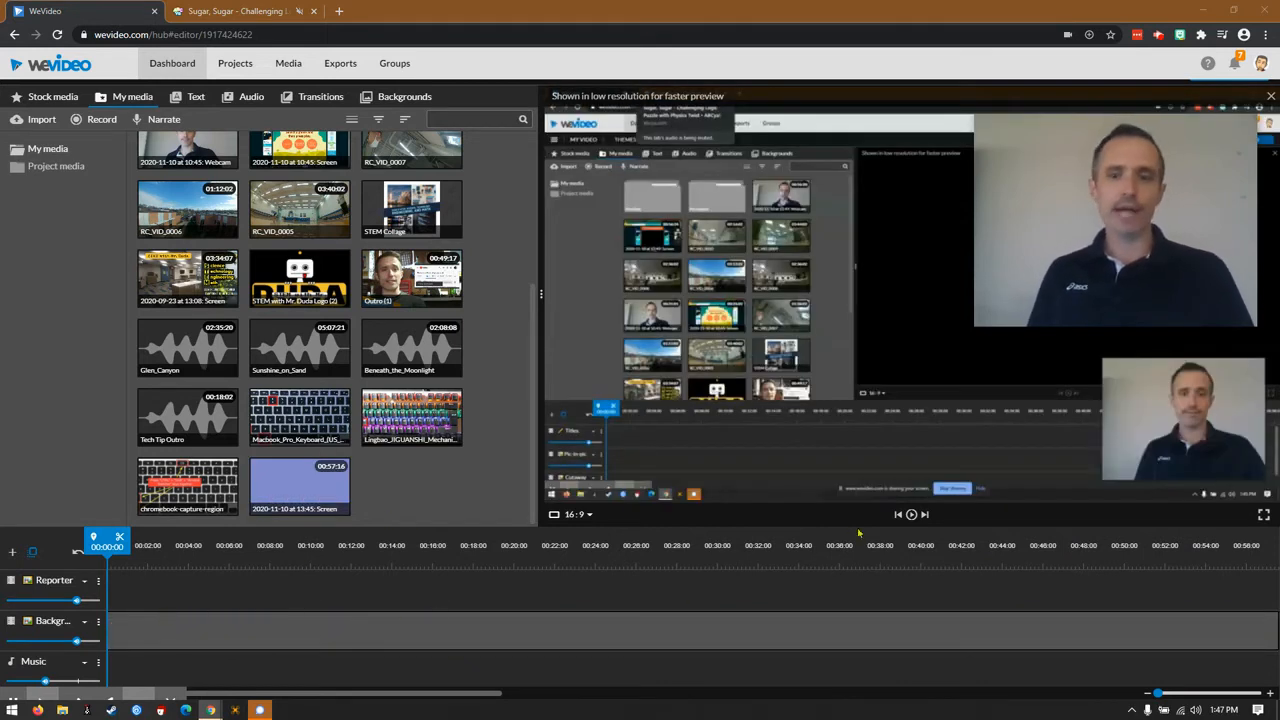
pyautogui.click(912, 515)
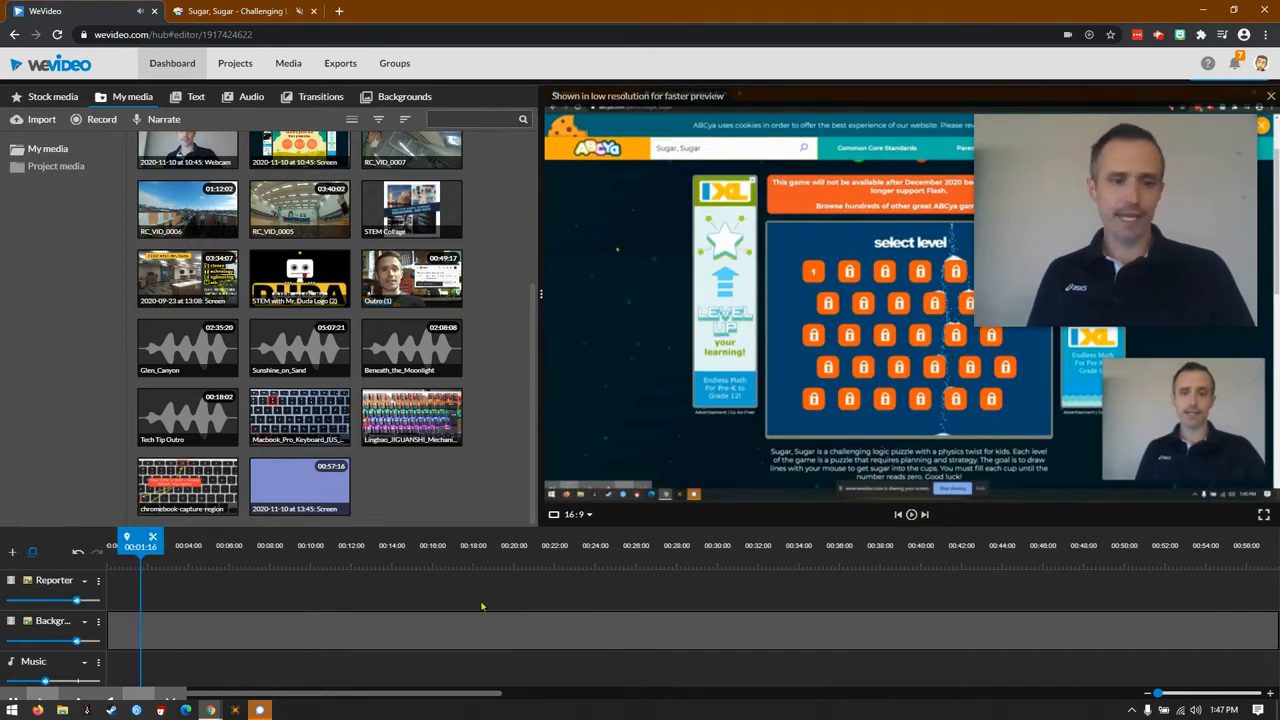
pyautogui.moveTo(140, 543); pyautogui.dragTo(85, 546)
pyautogui.moveTo(202, 636); pyautogui.dragTo(449, 640)
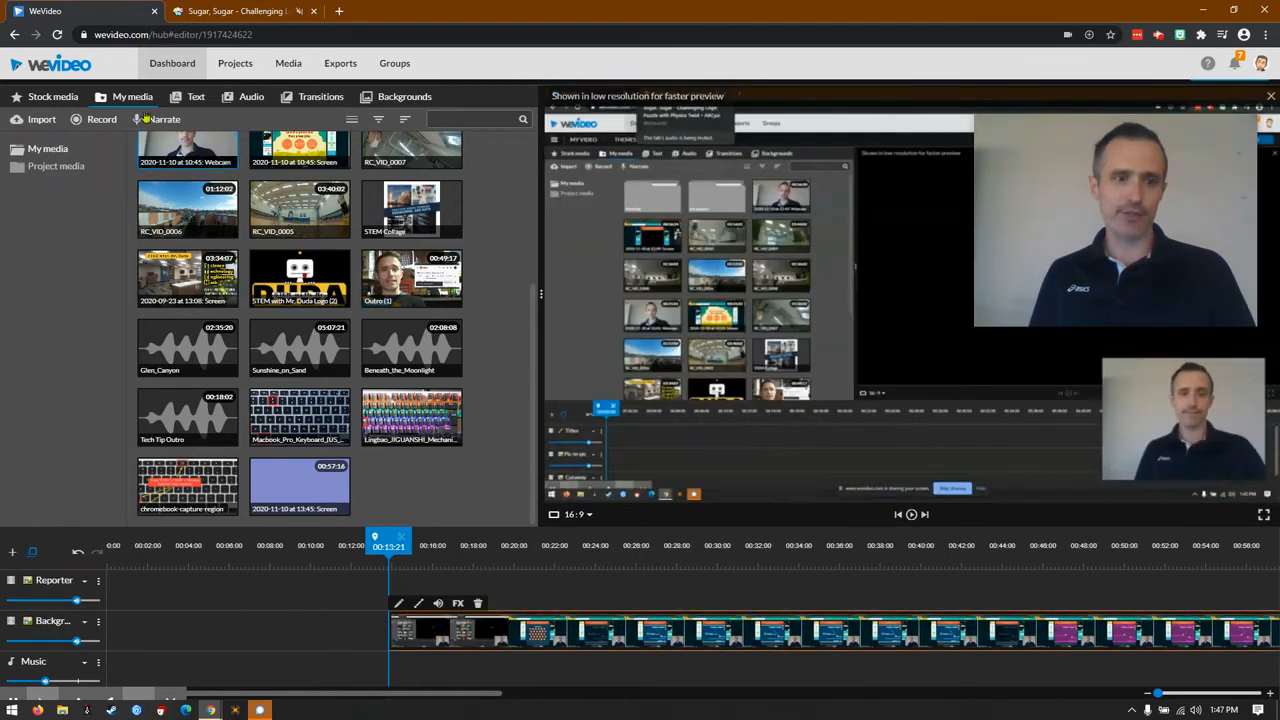
# Step: Search the stock media for "sugar" and insert the woman-eating-cupcake clip at the start of the Background track, pushing the recording along
pyautogui.click(57, 97)
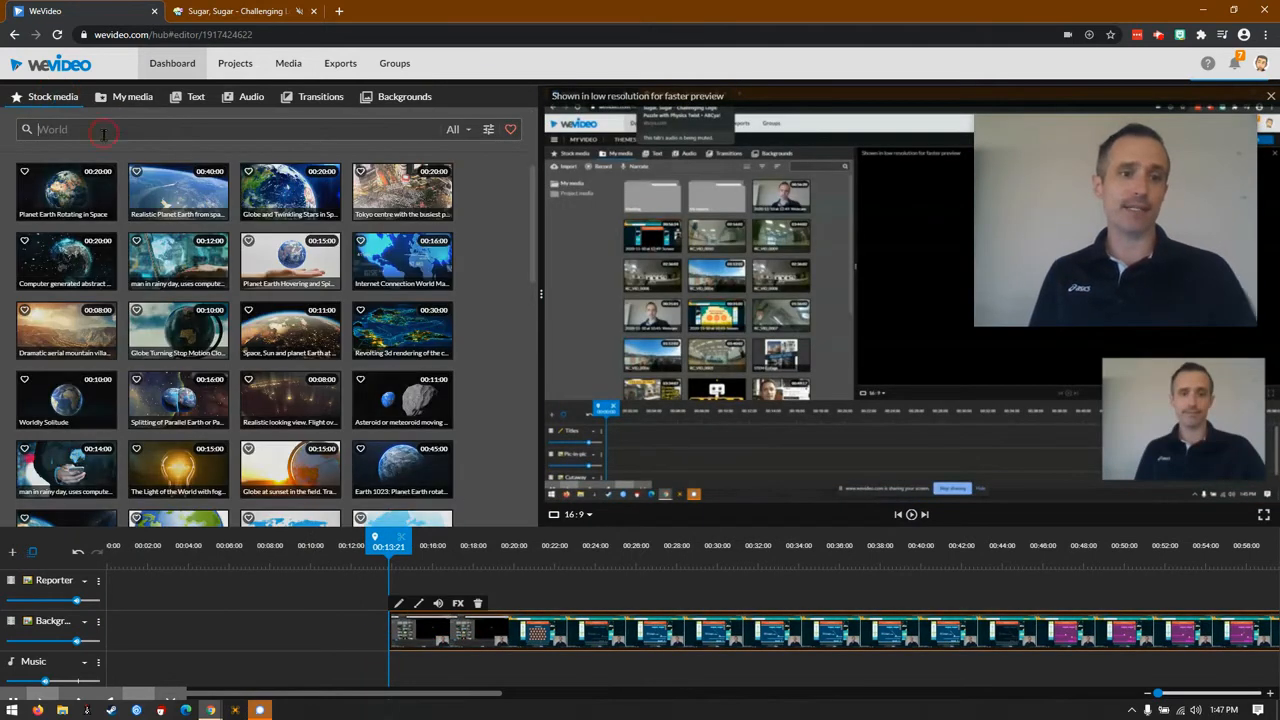
pyautogui.write('sugar')
pyautogui.press('Return')
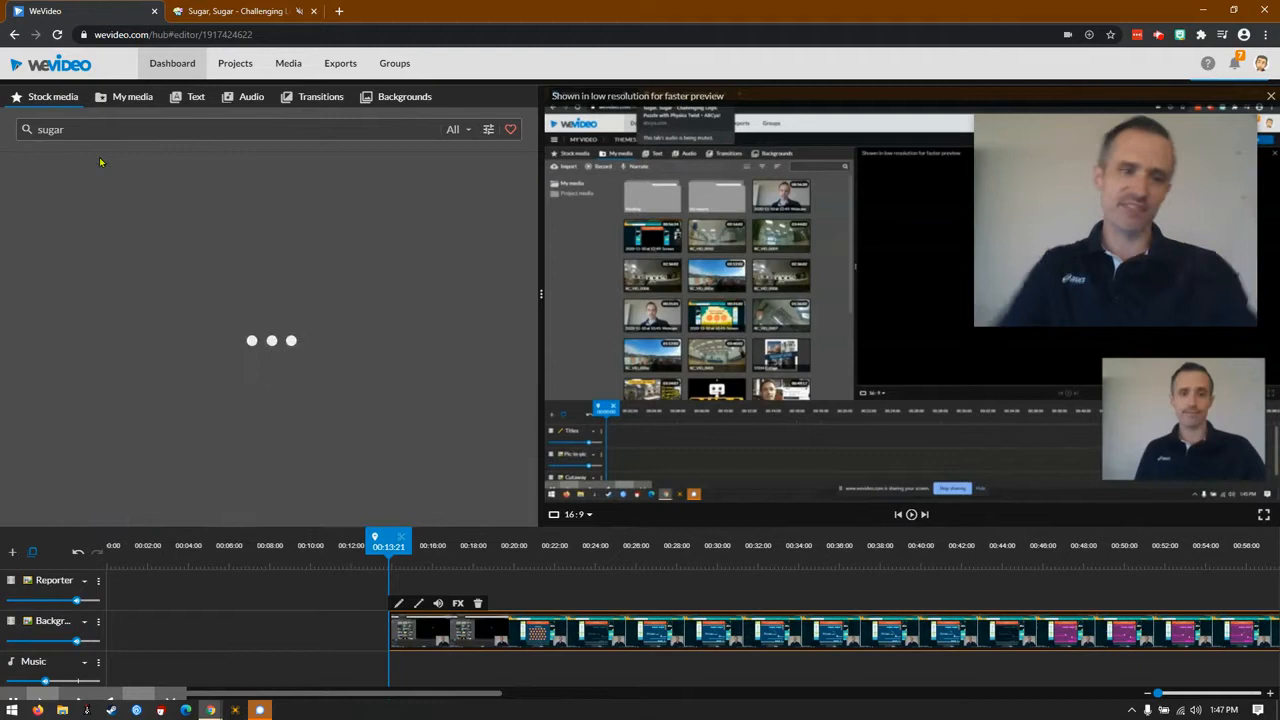
pyautogui.click(64, 250)
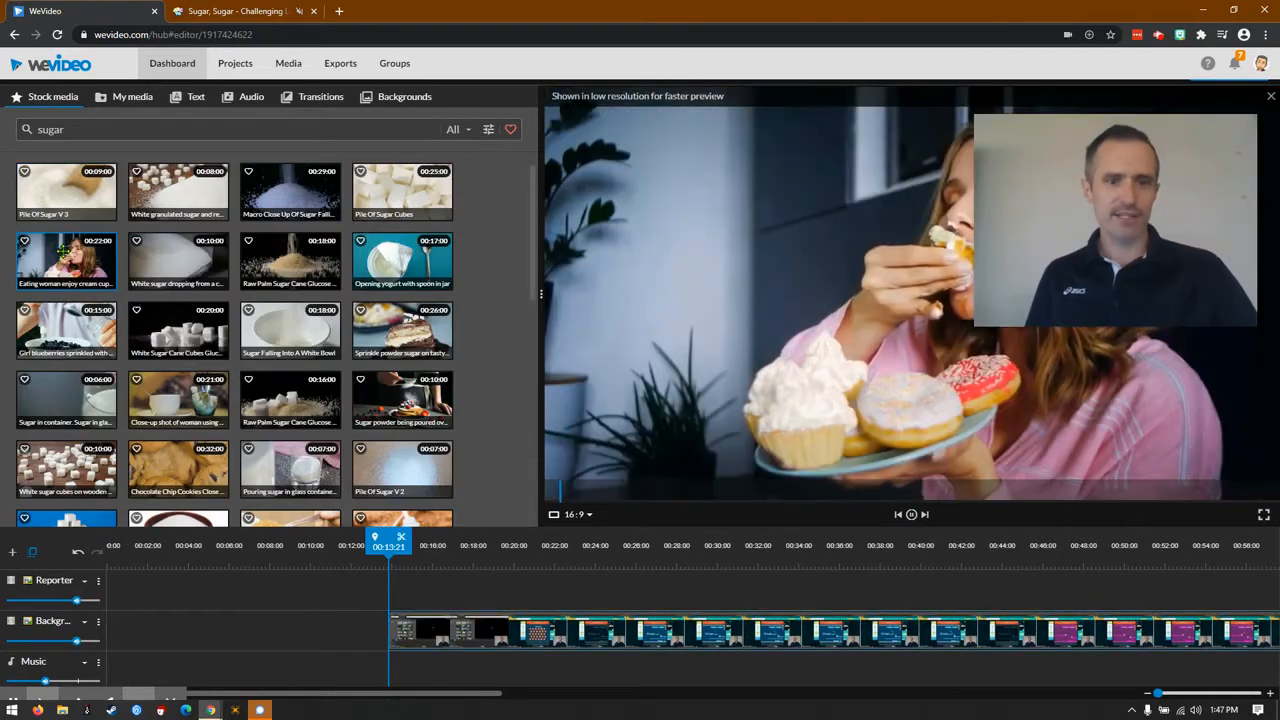
pyautogui.moveTo(1115, 201); pyautogui.dragTo(454, 198)
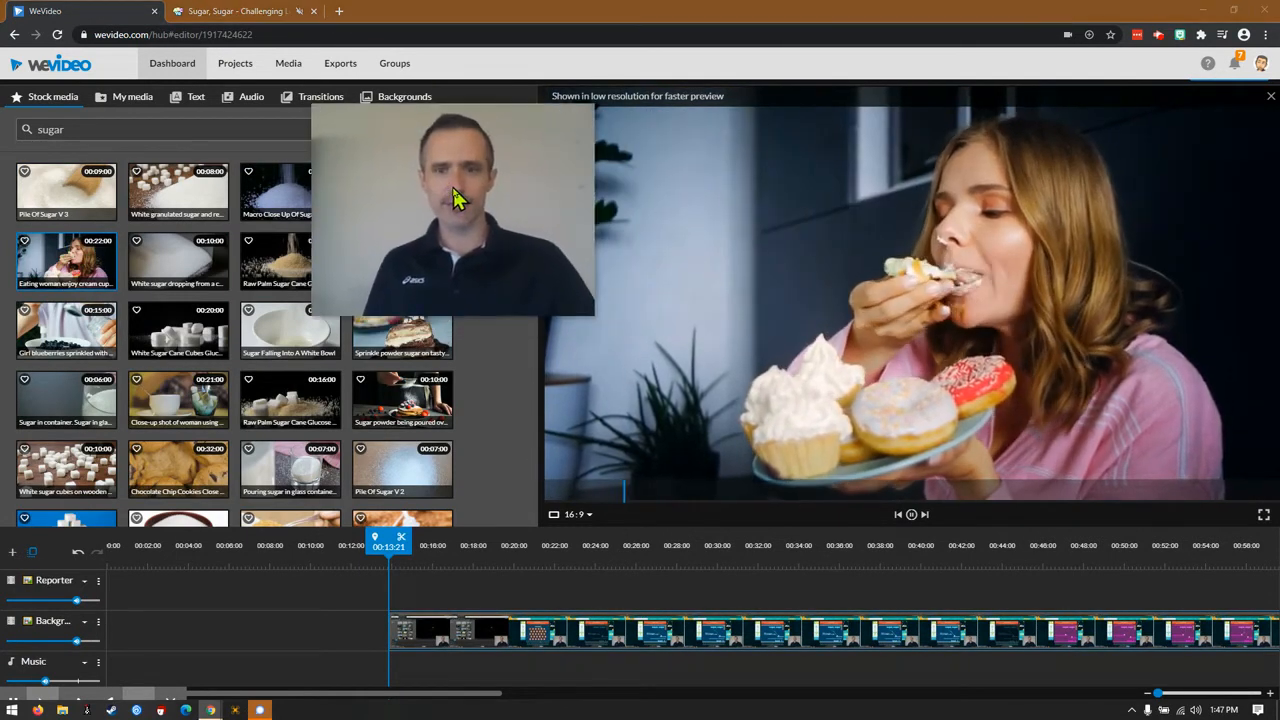
pyautogui.moveTo(57, 268); pyautogui.dragTo(118, 640)
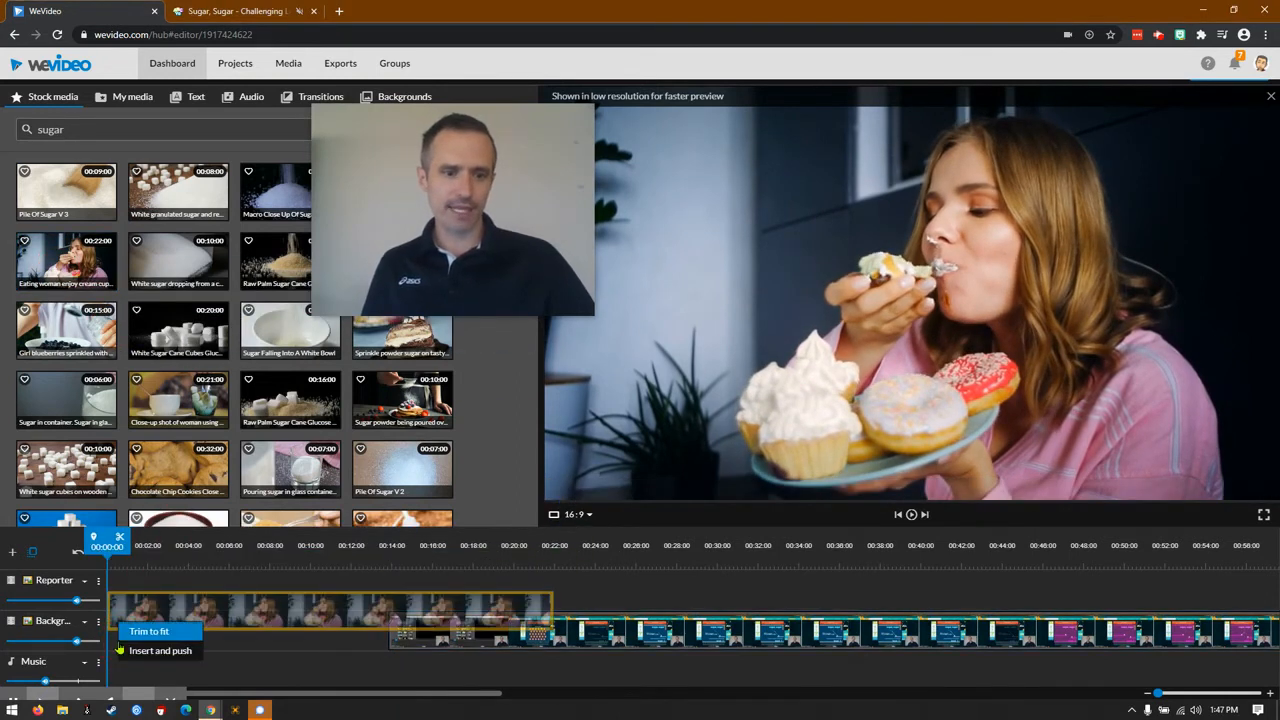
pyautogui.click(160, 651)
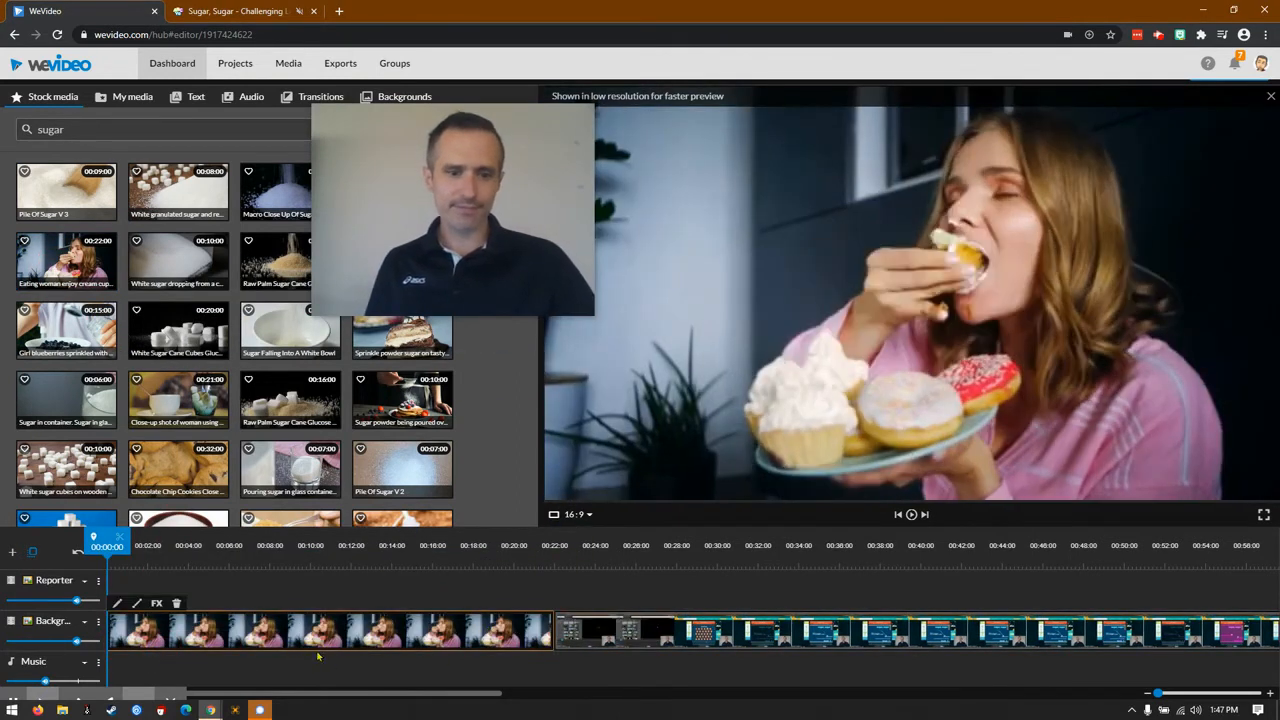
# Step: Preview the Candy dots motion title, then place the Badda Boom title at the start of the Reporter track
pyautogui.click(186, 100)
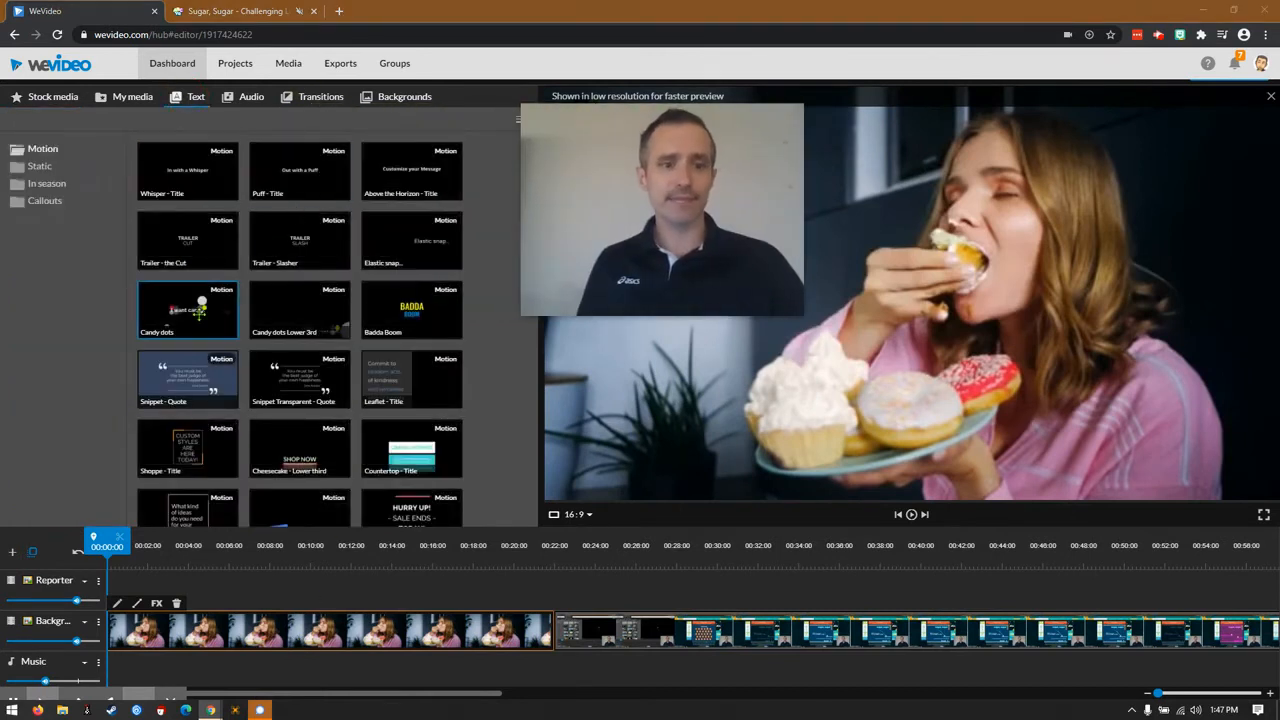
pyautogui.click(200, 311)
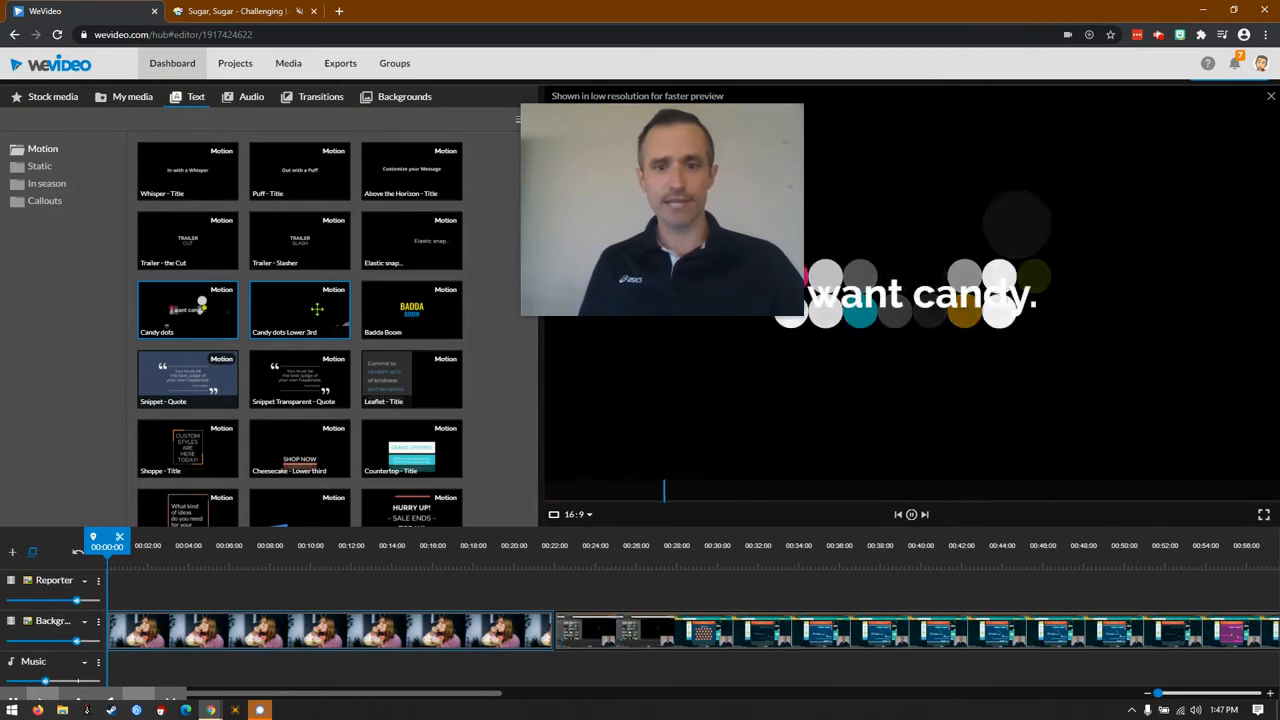
pyautogui.click(398, 320)
pyautogui.moveTo(398, 305); pyautogui.dragTo(139, 594)
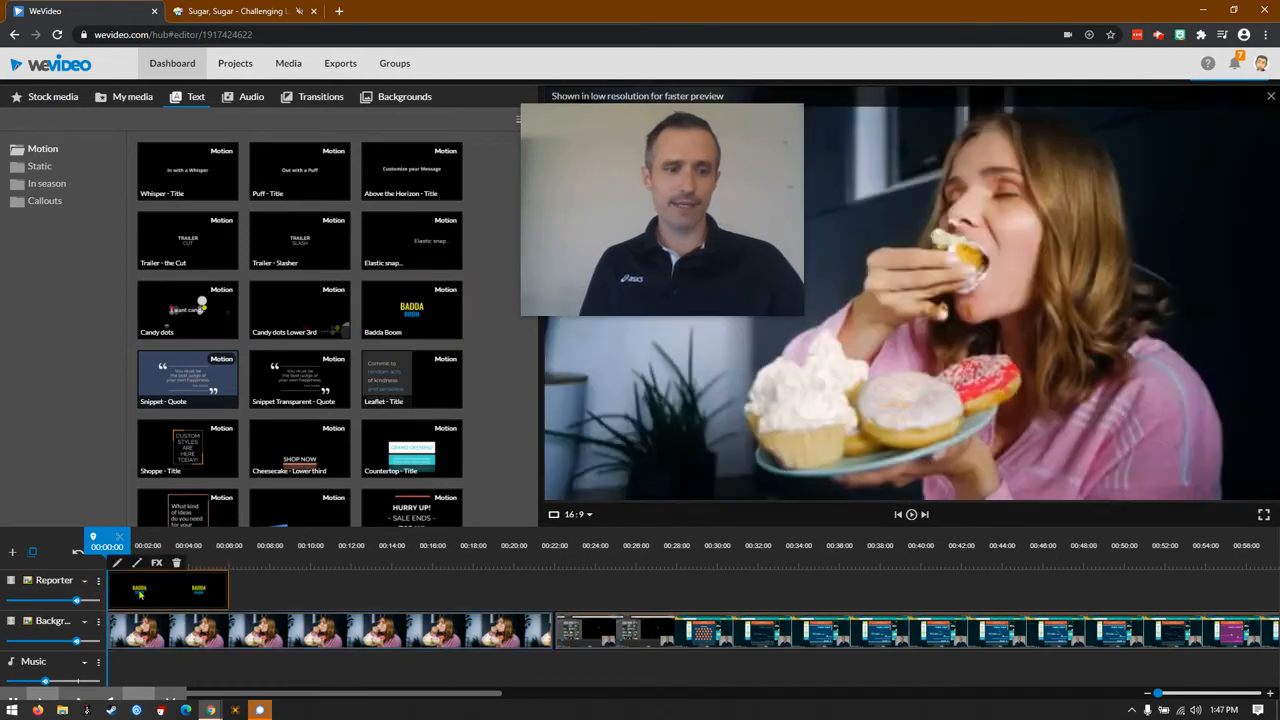
# Step: Change the Badda Boom title's two text lines to "Sugar, Sugar" and "Game Review" and save the changes
pyautogui.click(137, 563)
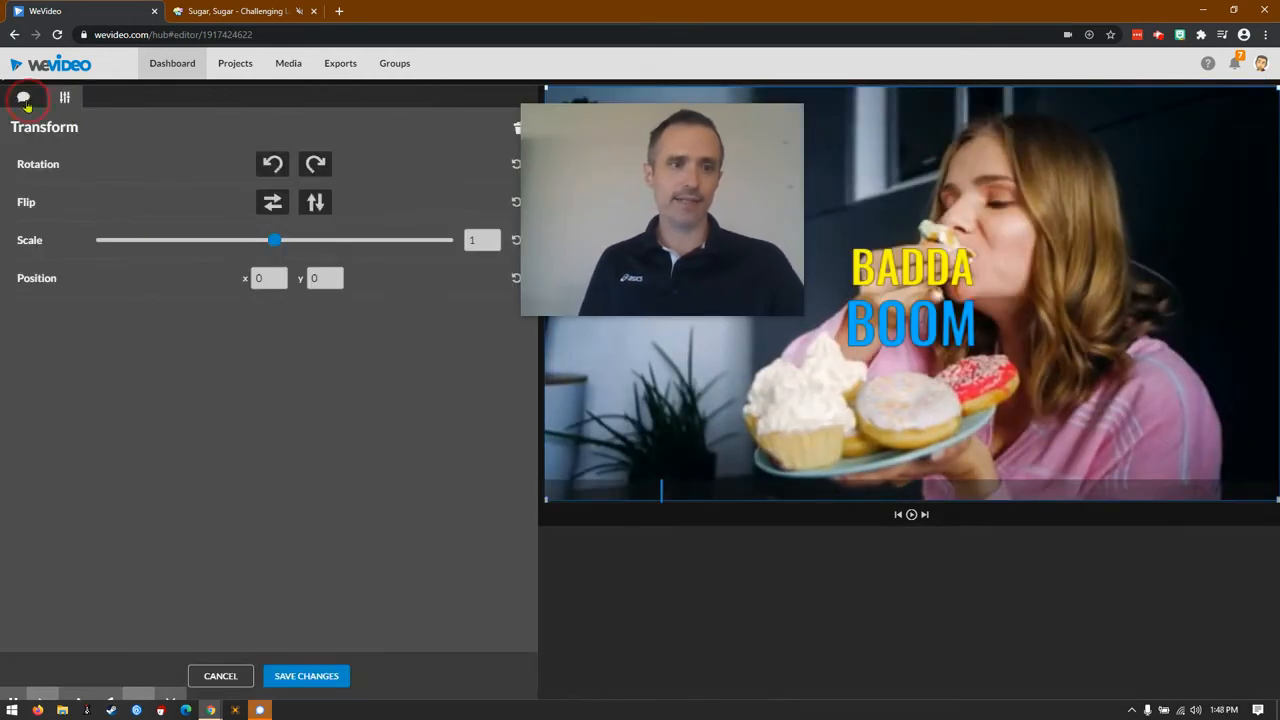
pyautogui.click(24, 99)
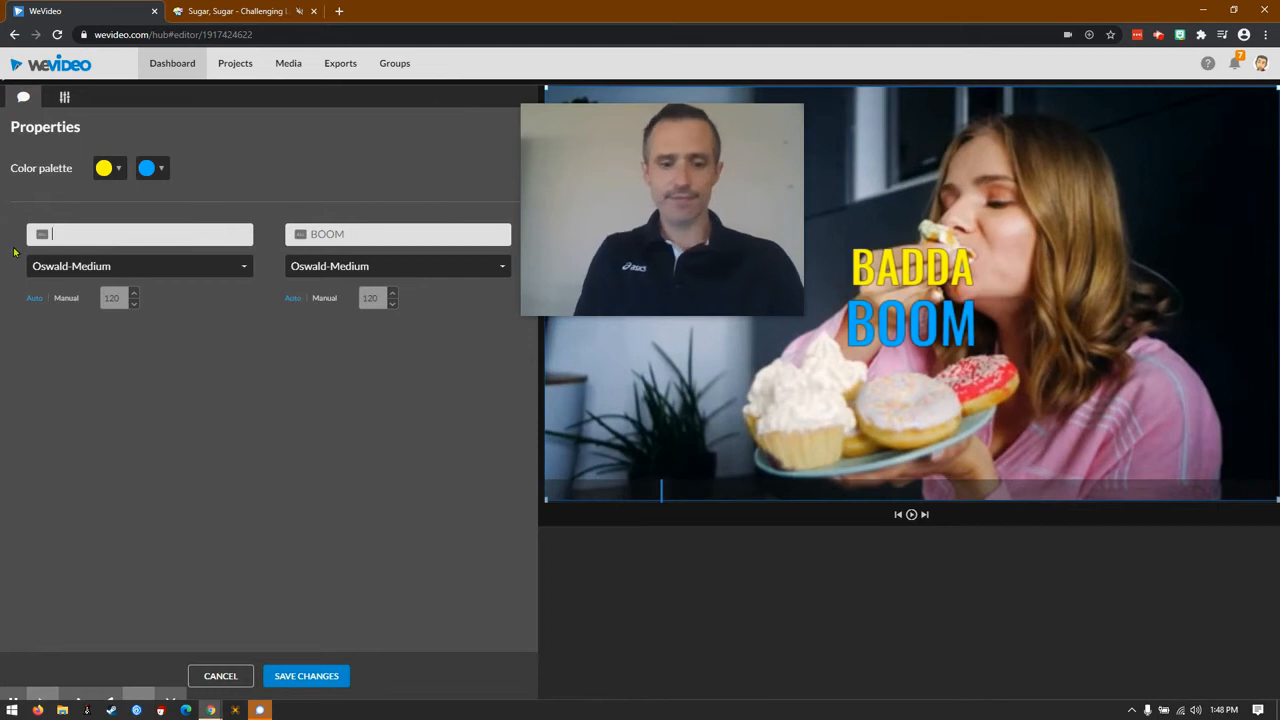
pyautogui.write('Sugar, Sug')
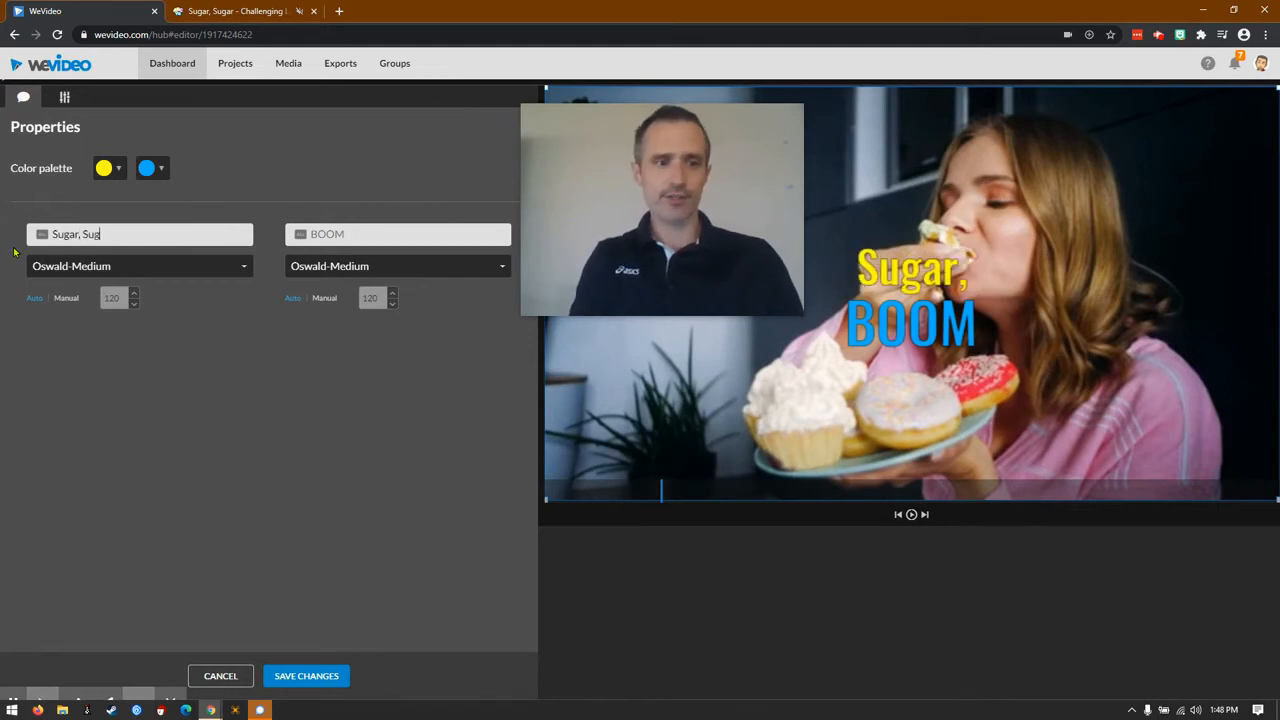
pyautogui.write('Game R')
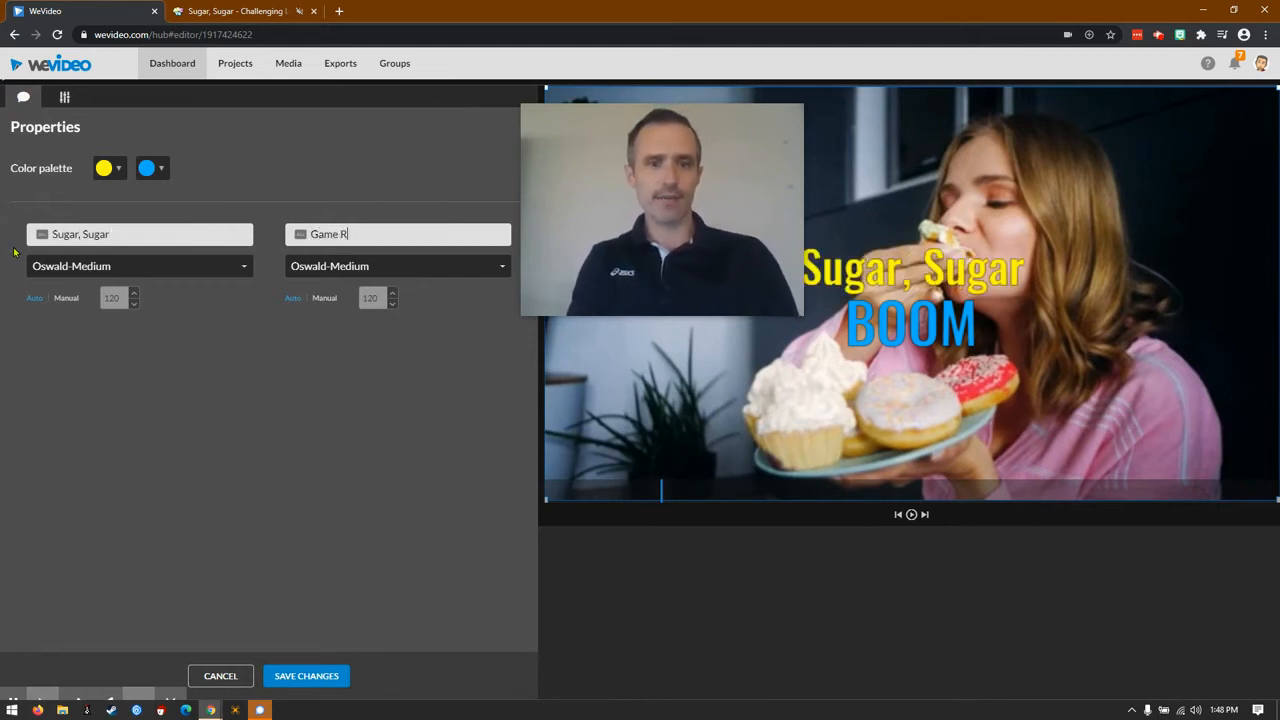
pyautogui.write('eview')
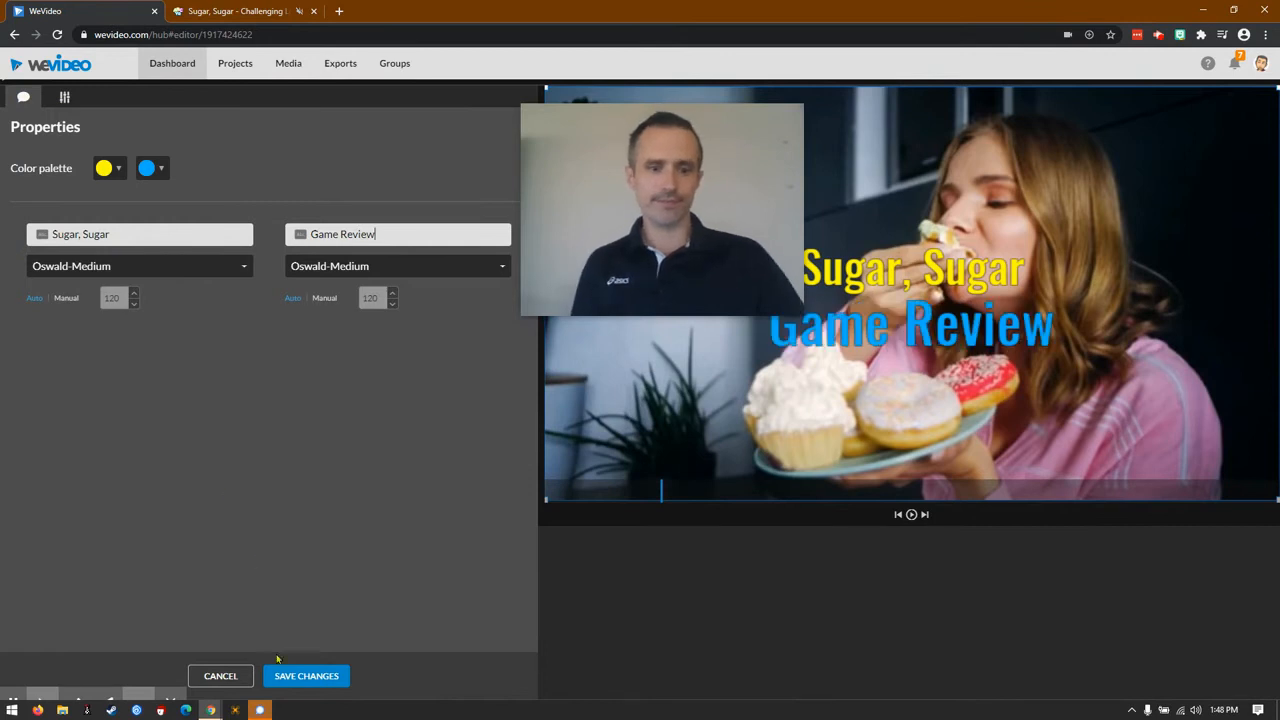
pyautogui.click(294, 674)
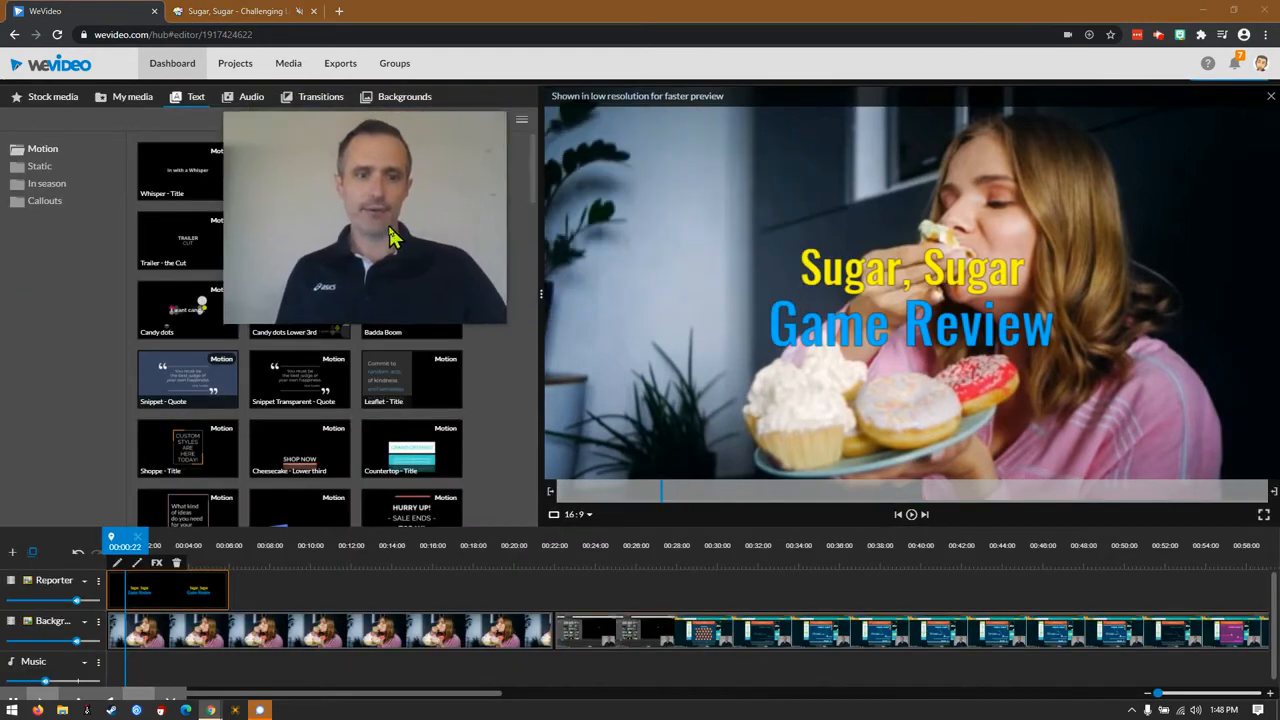
# Step: Play the edited title over the stock clip from 00:00:00 and stop the preview
pyautogui.click(77, 552)
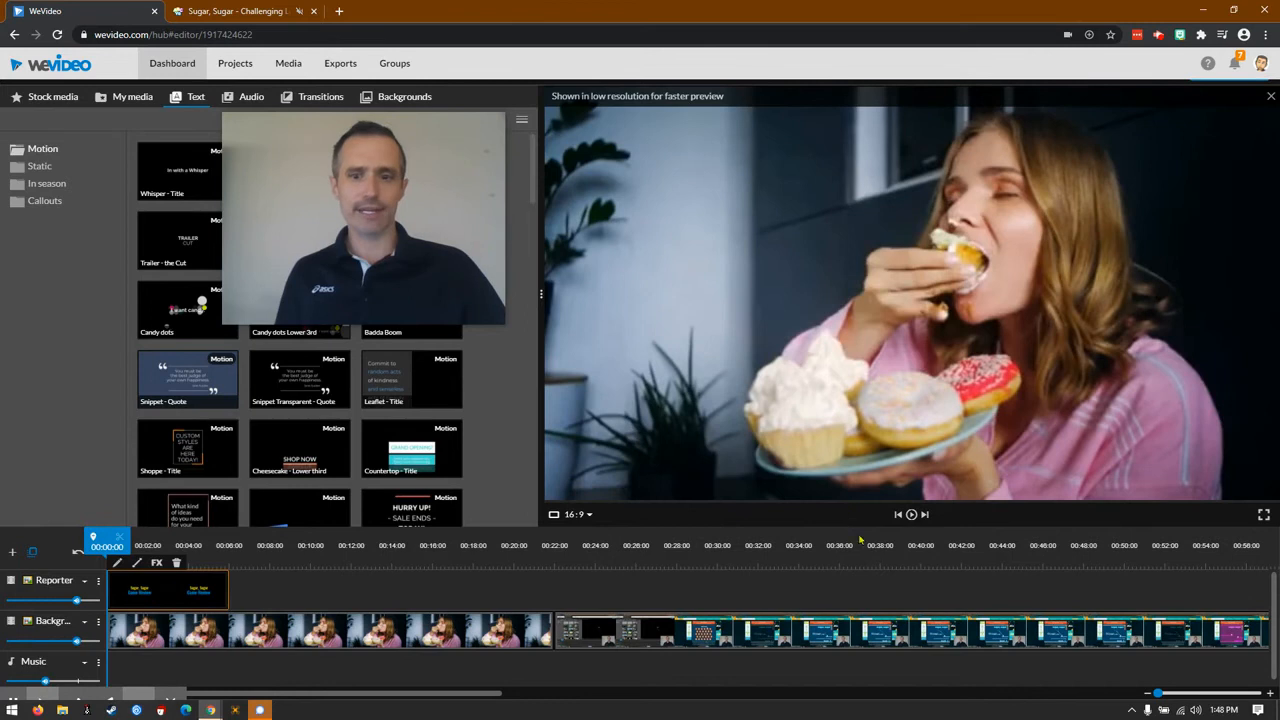
pyautogui.click(911, 515)
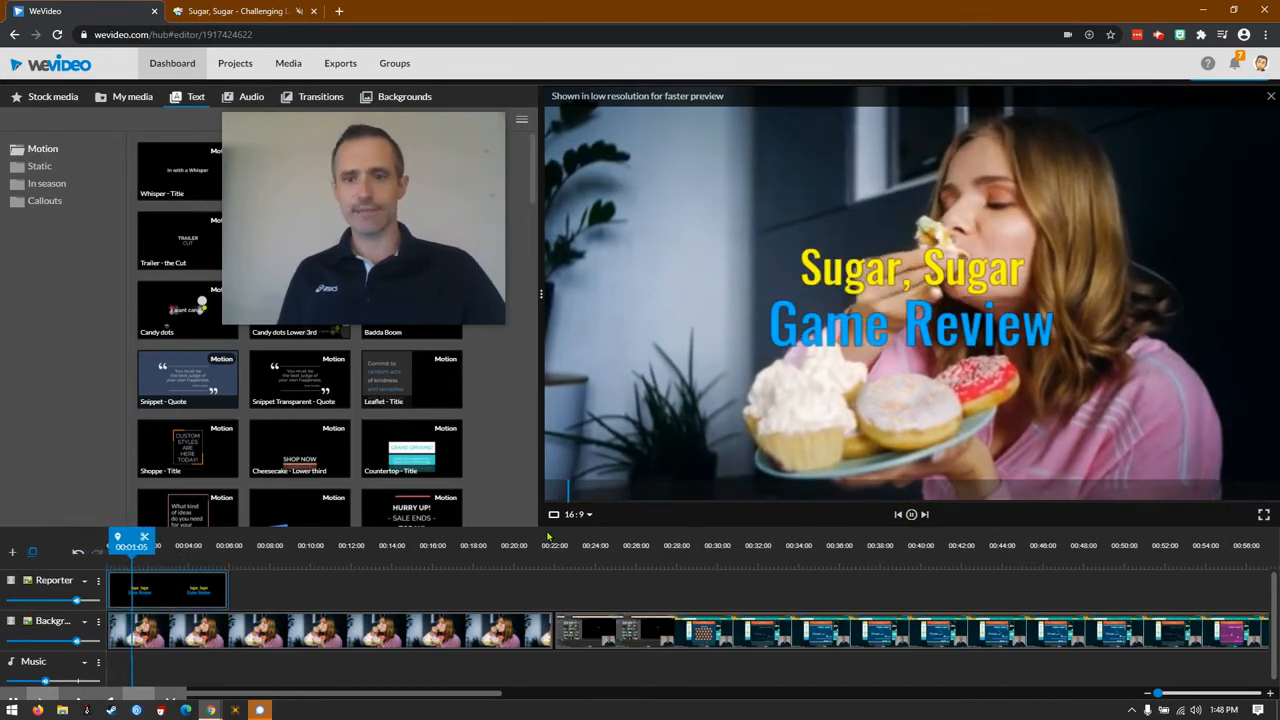
pyautogui.click(911, 516)
# Step: Make the title on the Reporter track run from about 00:04:13 to about 00:20:00 and preview it from the beginning
pyautogui.moveTo(208, 586); pyautogui.dragTo(509, 591)
pyautogui.click(195, 547)
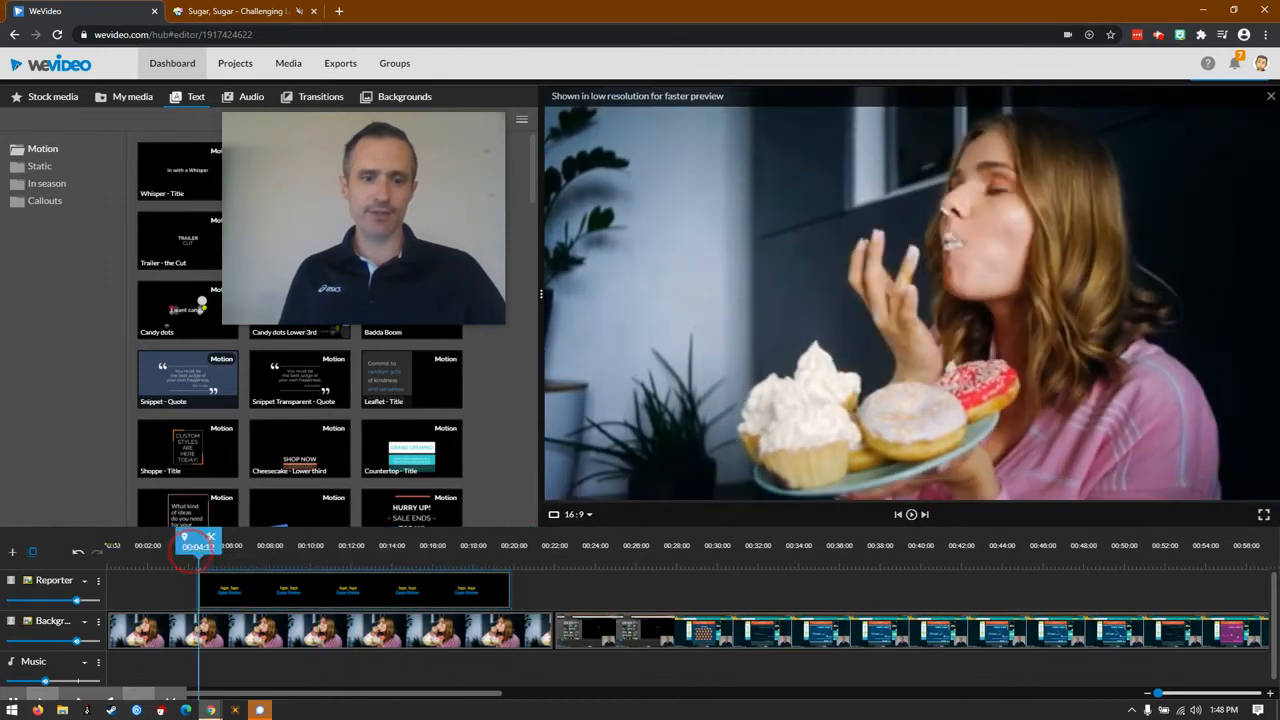
pyautogui.moveTo(192, 550); pyautogui.dragTo(107, 548)
pyautogui.click(912, 515)
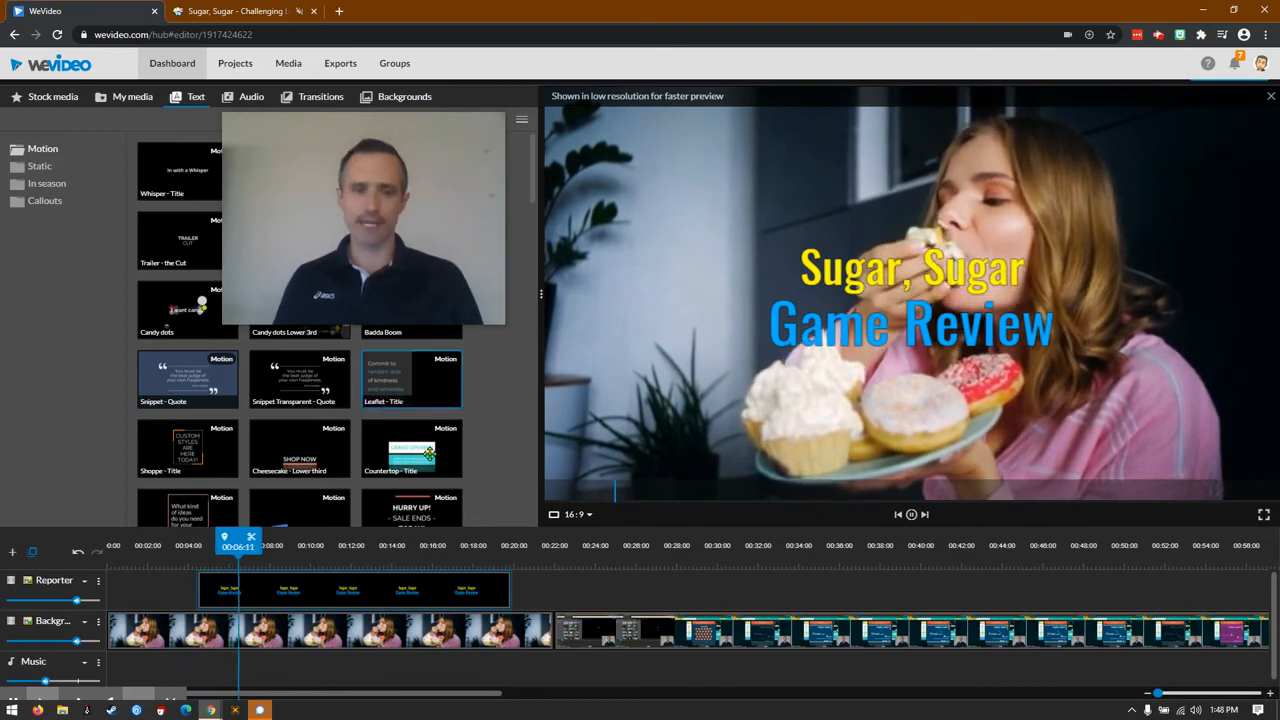
pyautogui.click(911, 515)
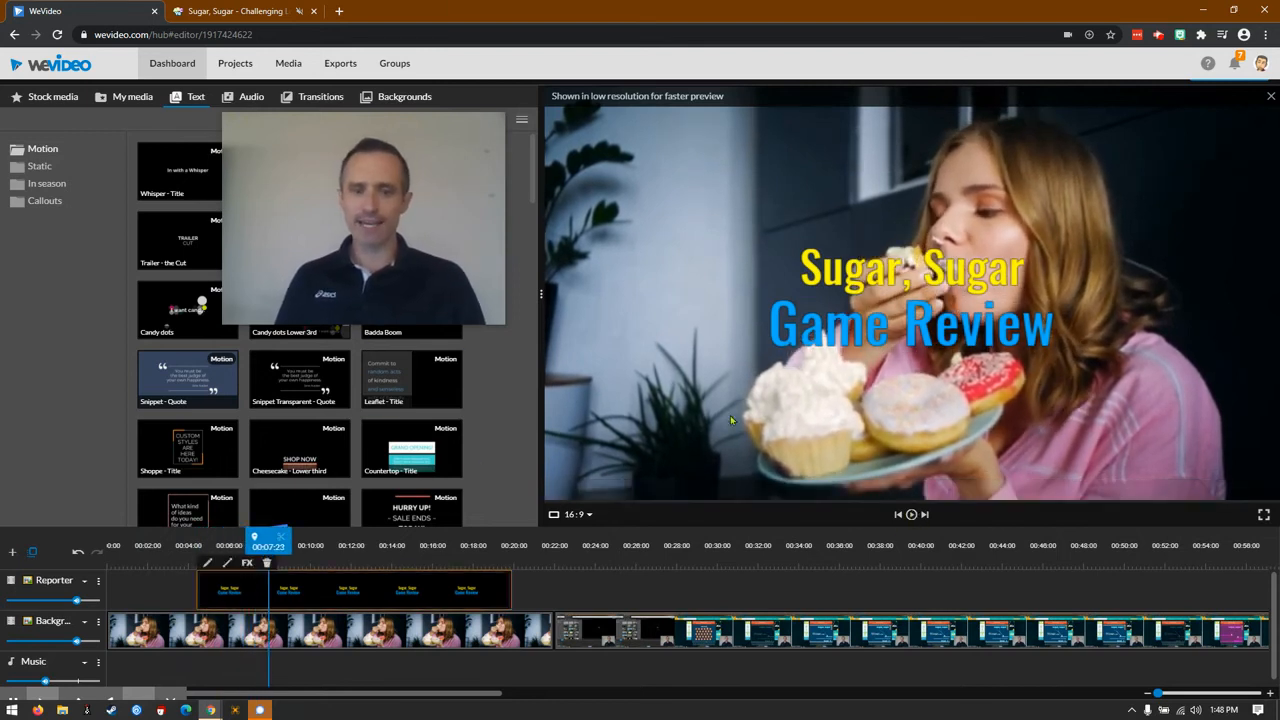
# Step: Move the title text to the upper-left area of the video frame, save it and preview the title's entrance
pyautogui.doubleClick(251, 597)
pyautogui.moveTo(894, 337); pyautogui.dragTo(706, 222)
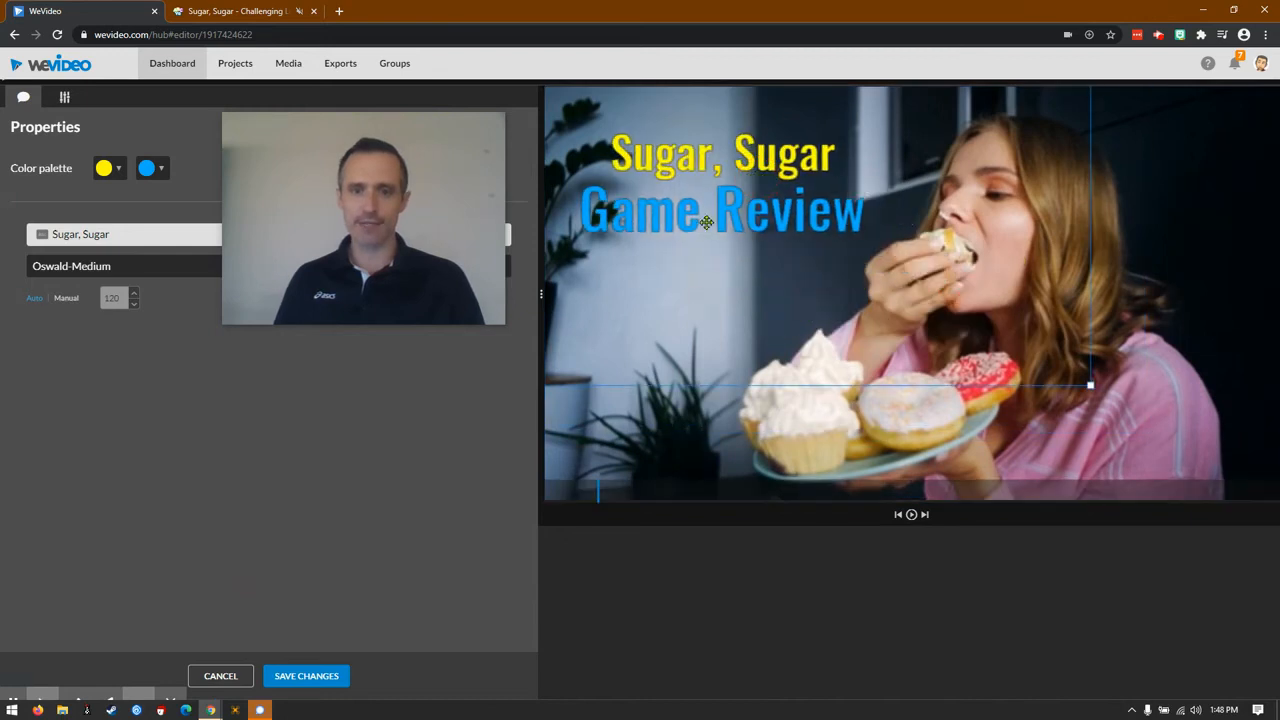
pyautogui.click(300, 677)
pyautogui.click(186, 562)
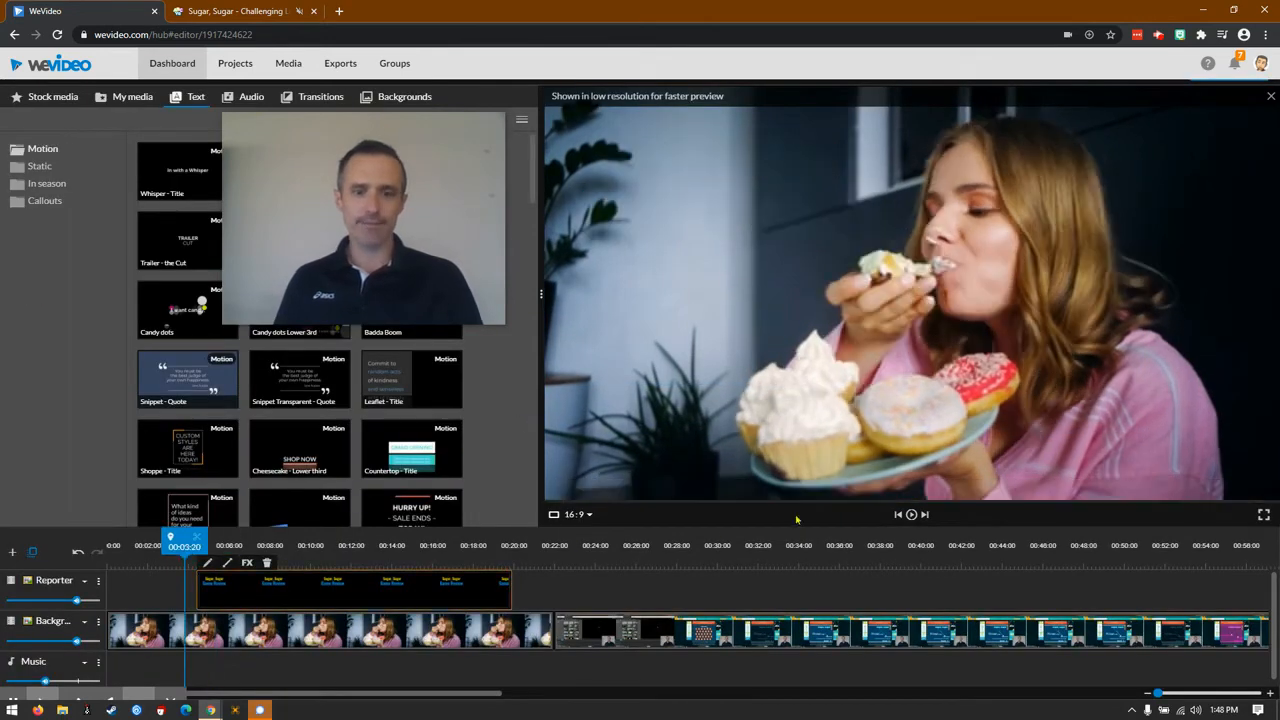
pyautogui.click(911, 515)
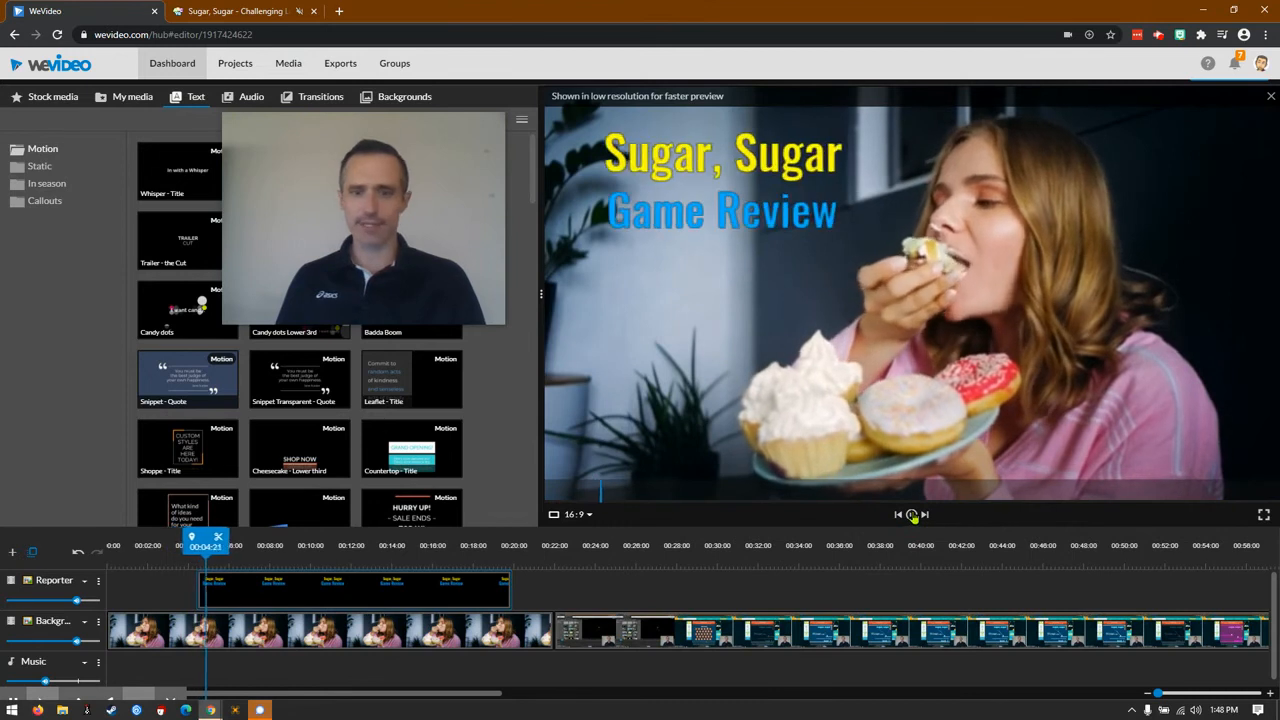
pyautogui.click(911, 515)
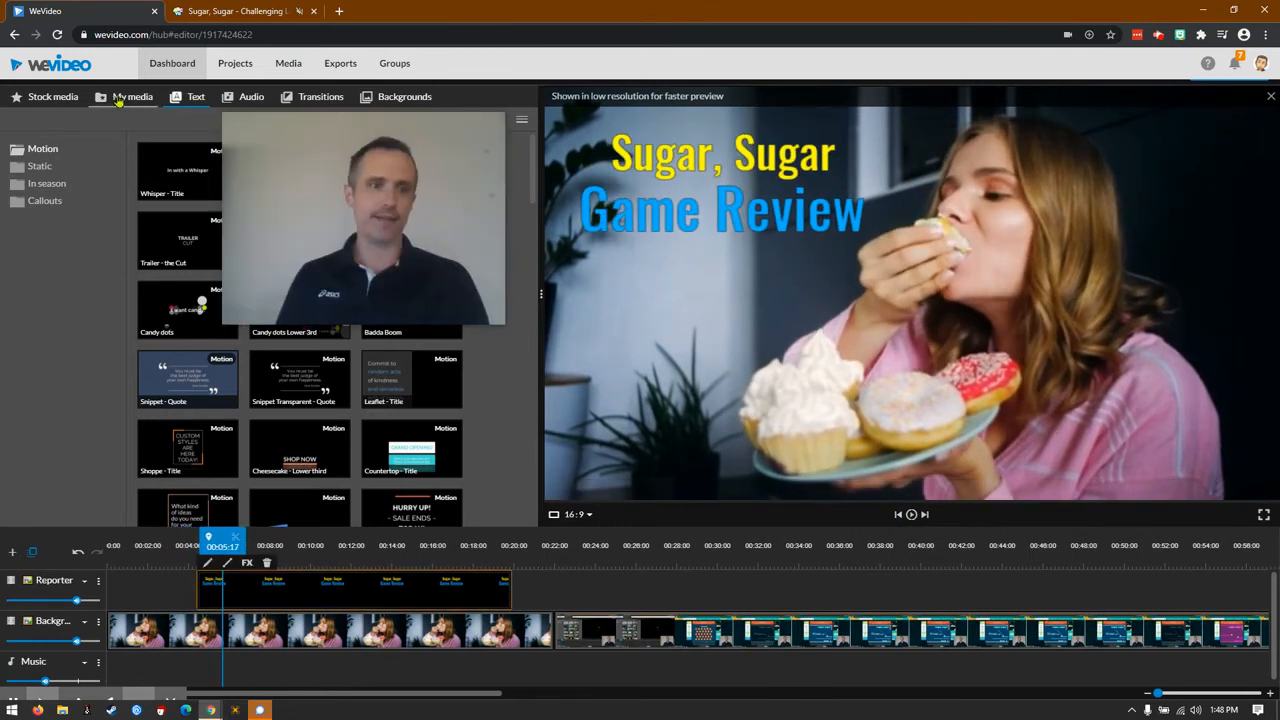
# Step: Clear the "sugar" term from the stock media search and limit the media type to Audio
pyautogui.click(53, 97)
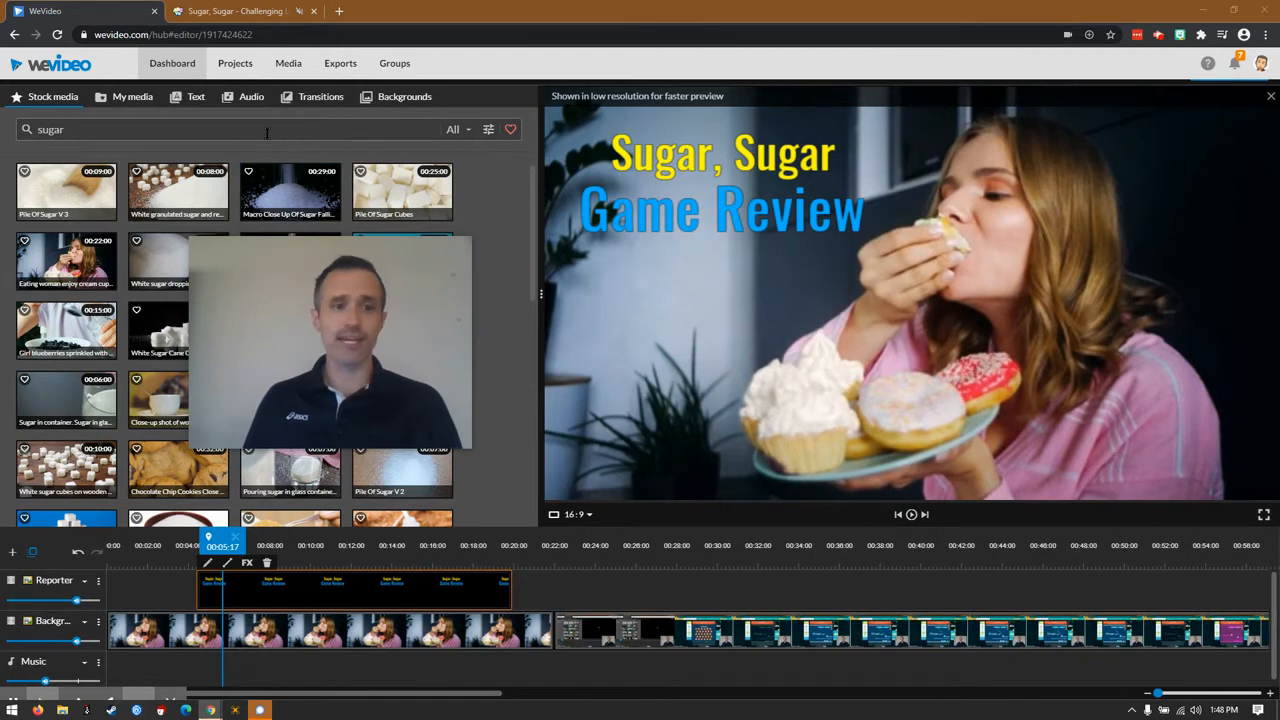
pyautogui.doubleClick(100, 129)
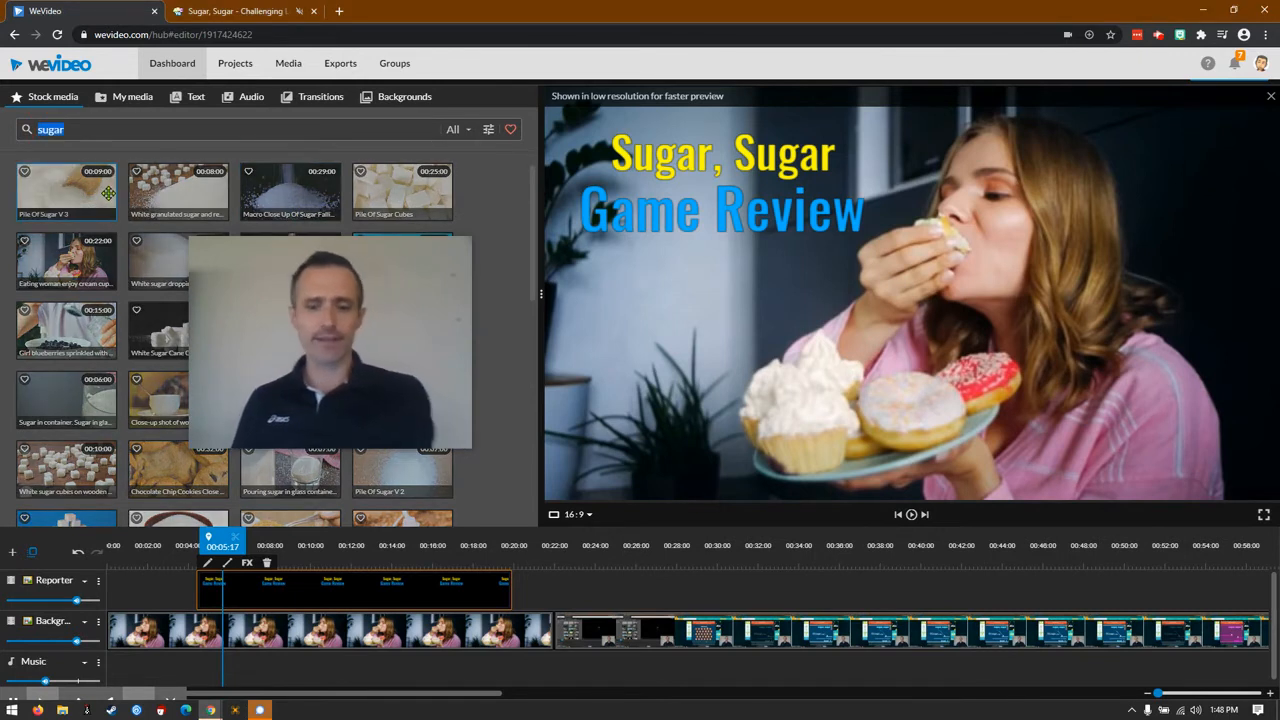
pyautogui.press('BackSpace')
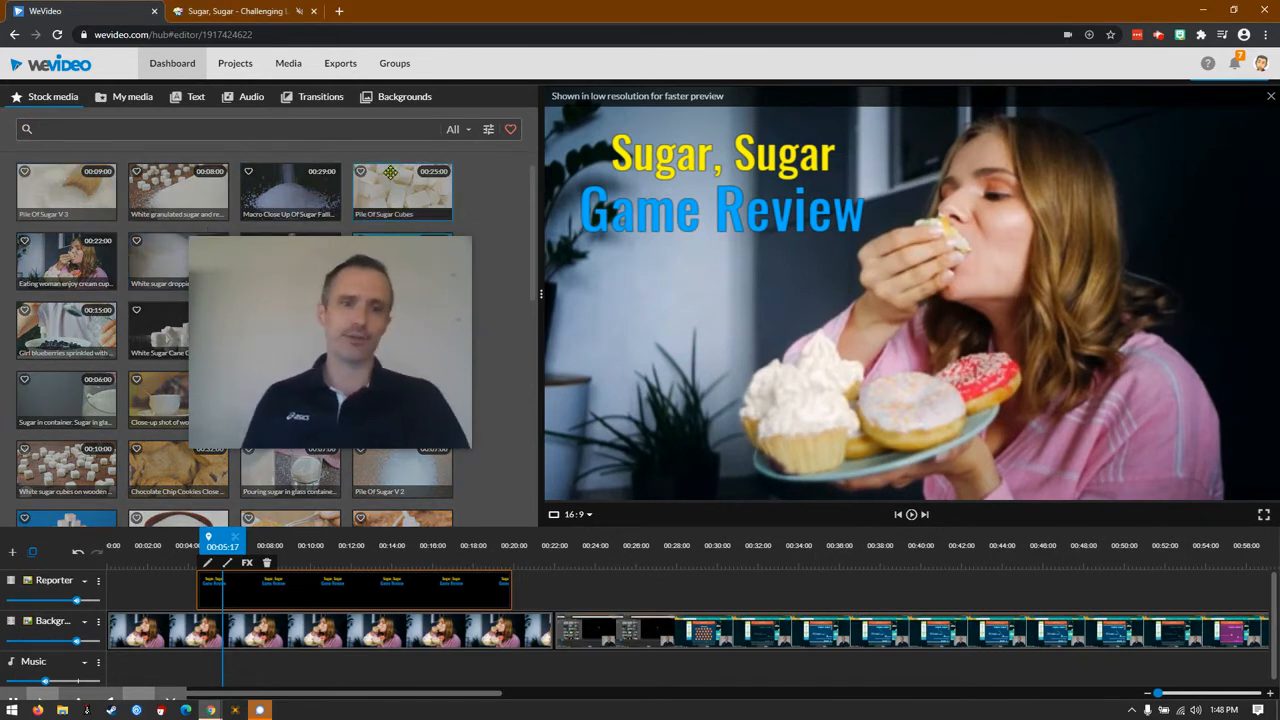
pyautogui.click(468, 133)
pyautogui.click(469, 134)
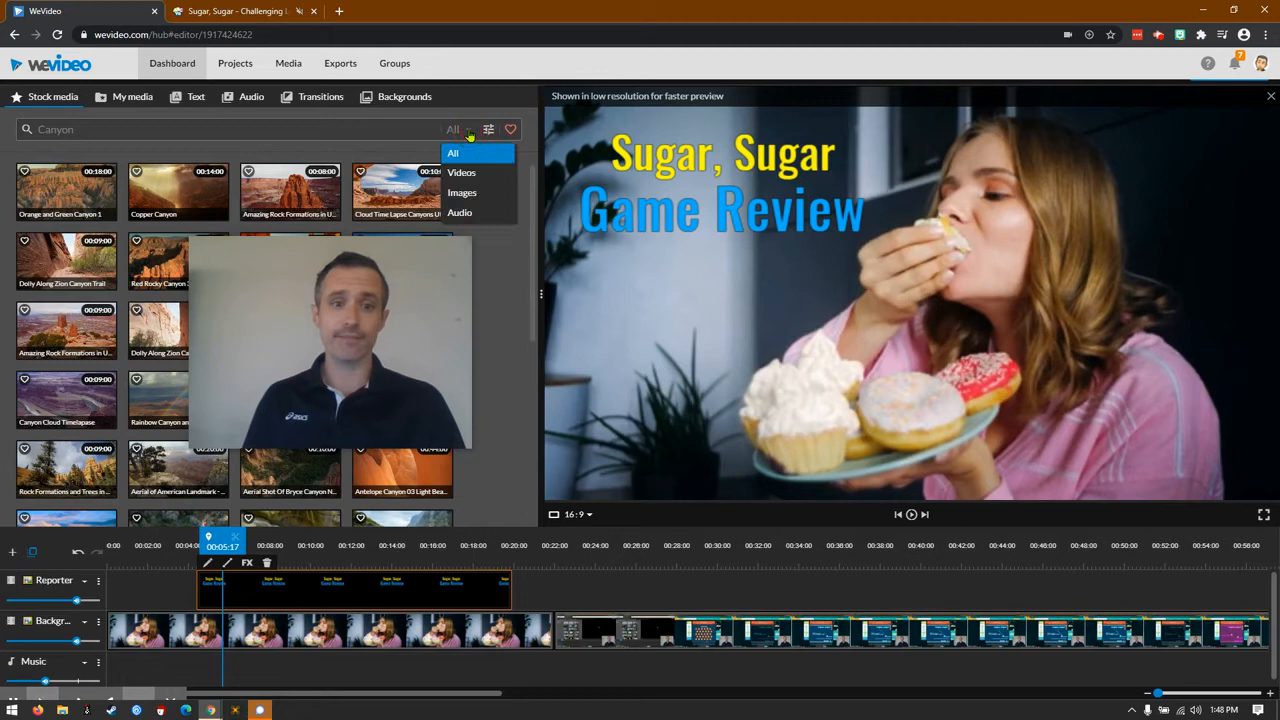
pyautogui.click(486, 213)
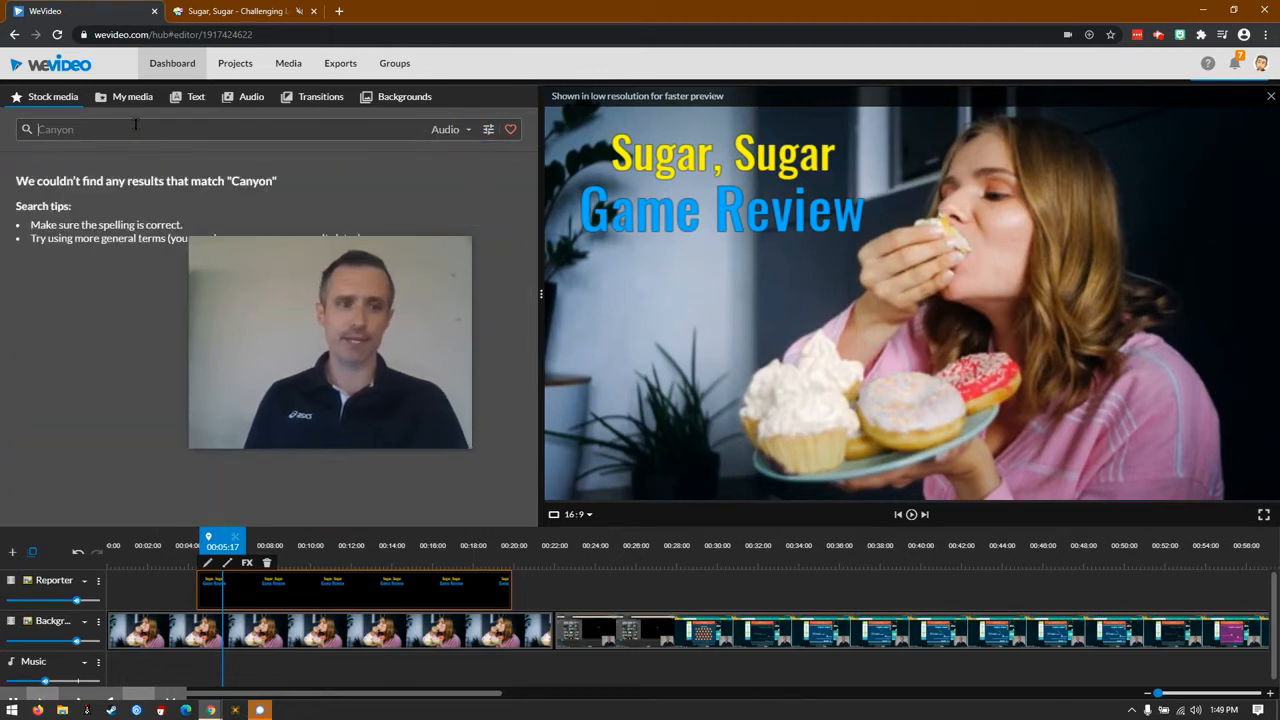
# Step: Search the stock audio for "classical"
pyautogui.moveTo(306, 286); pyautogui.dragTo(294, 249)
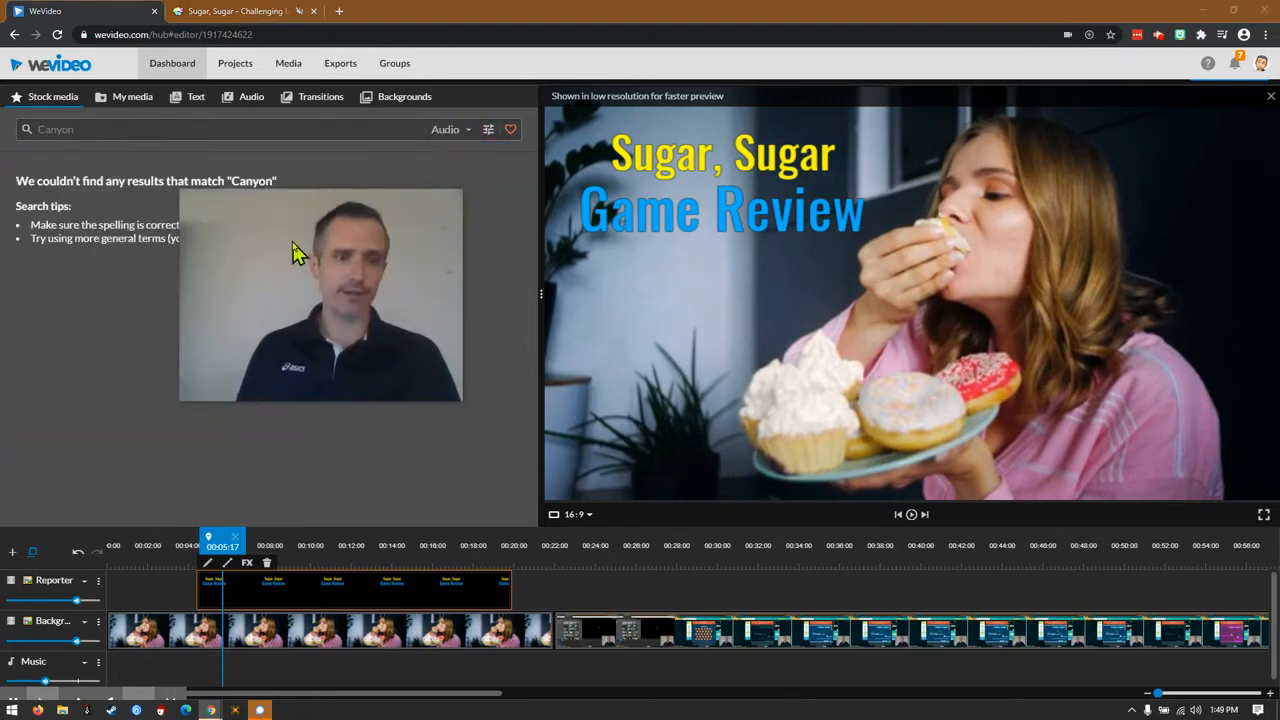
pyautogui.click(139, 129)
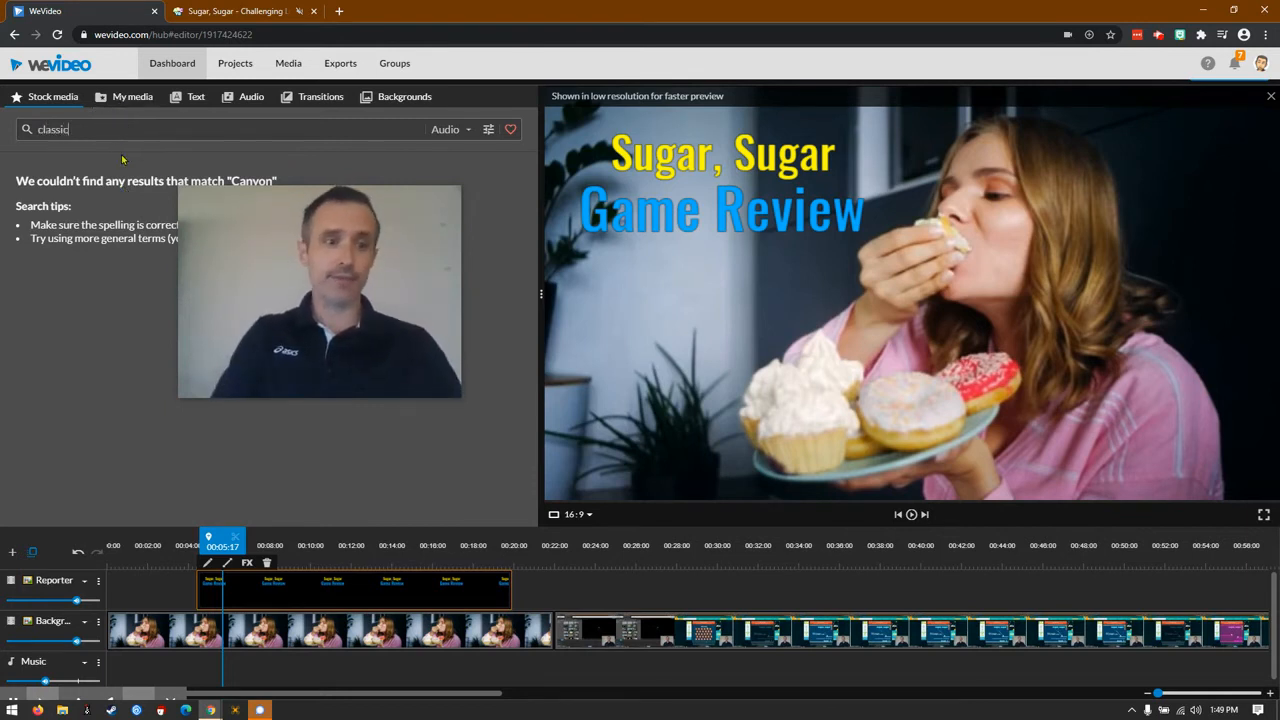
pyautogui.press('Return')
pyautogui.moveTo(265, 225); pyautogui.dragTo(409, 191)
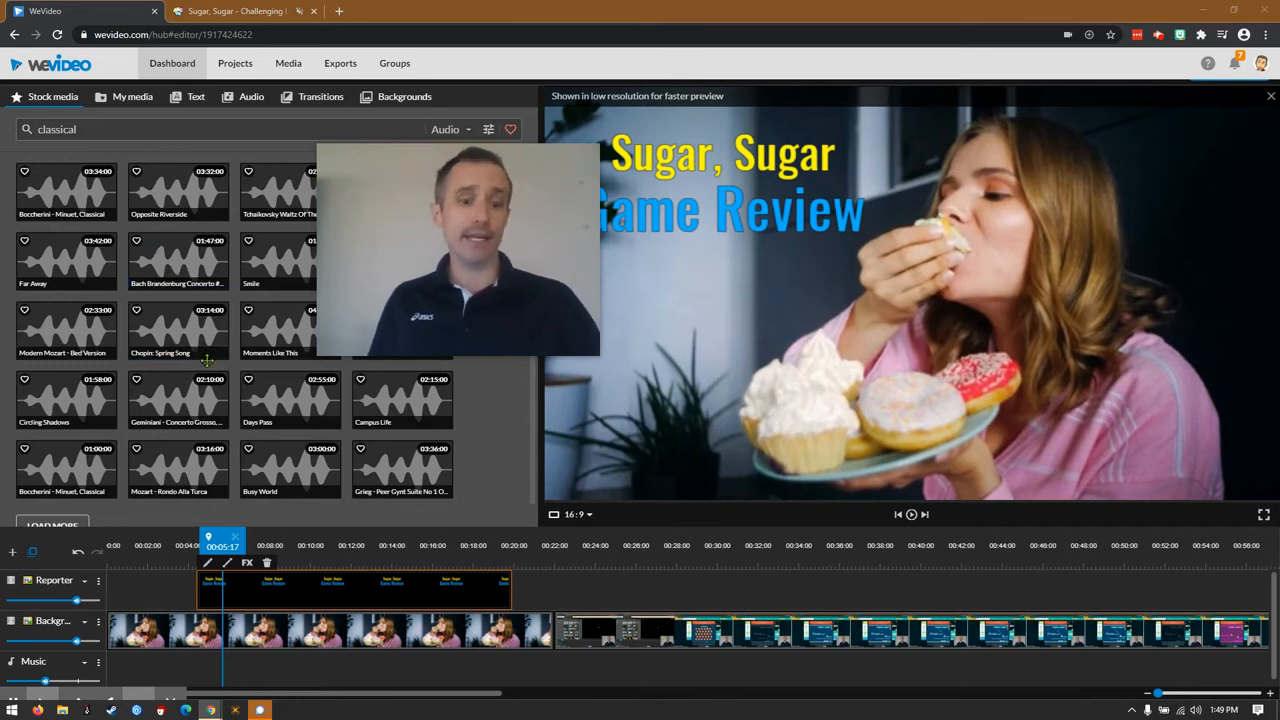
# Step: Preview the Cross fade and Cross blur transitions and place Cross blur between the cupcake clip and the screen recording on the Background track
pyautogui.scroll(-1, 158, 667)
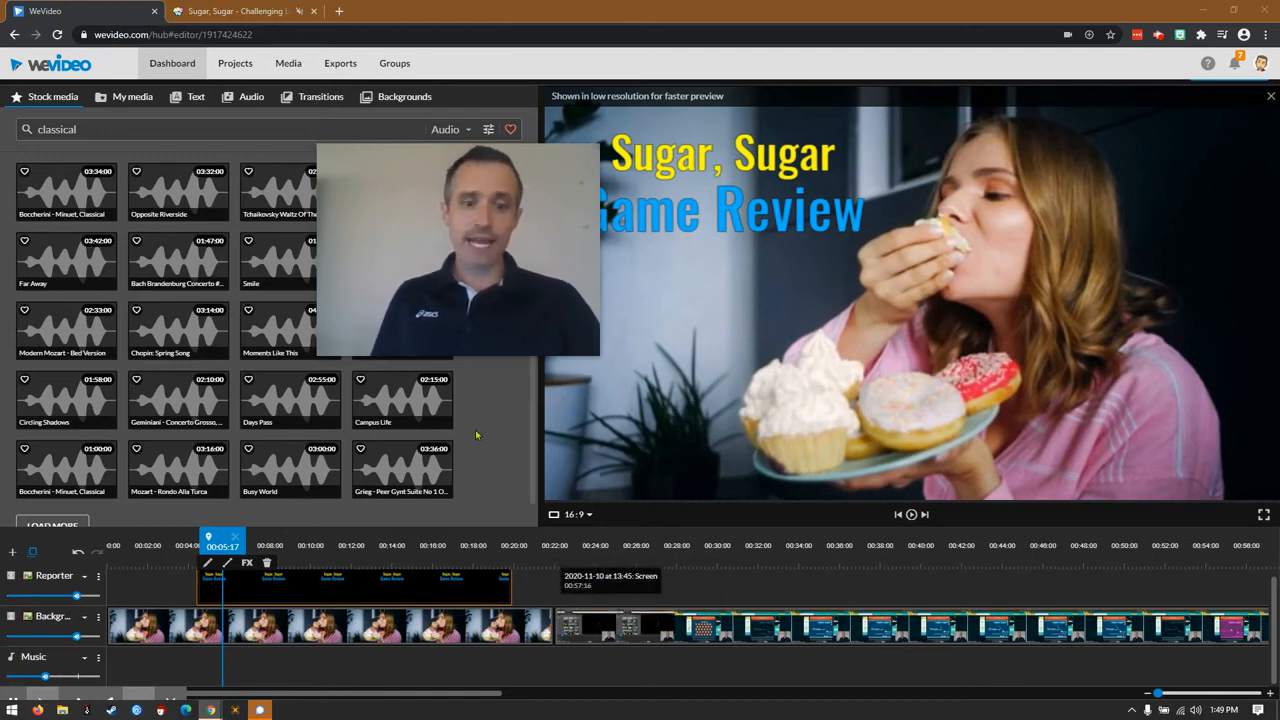
pyautogui.click(315, 100)
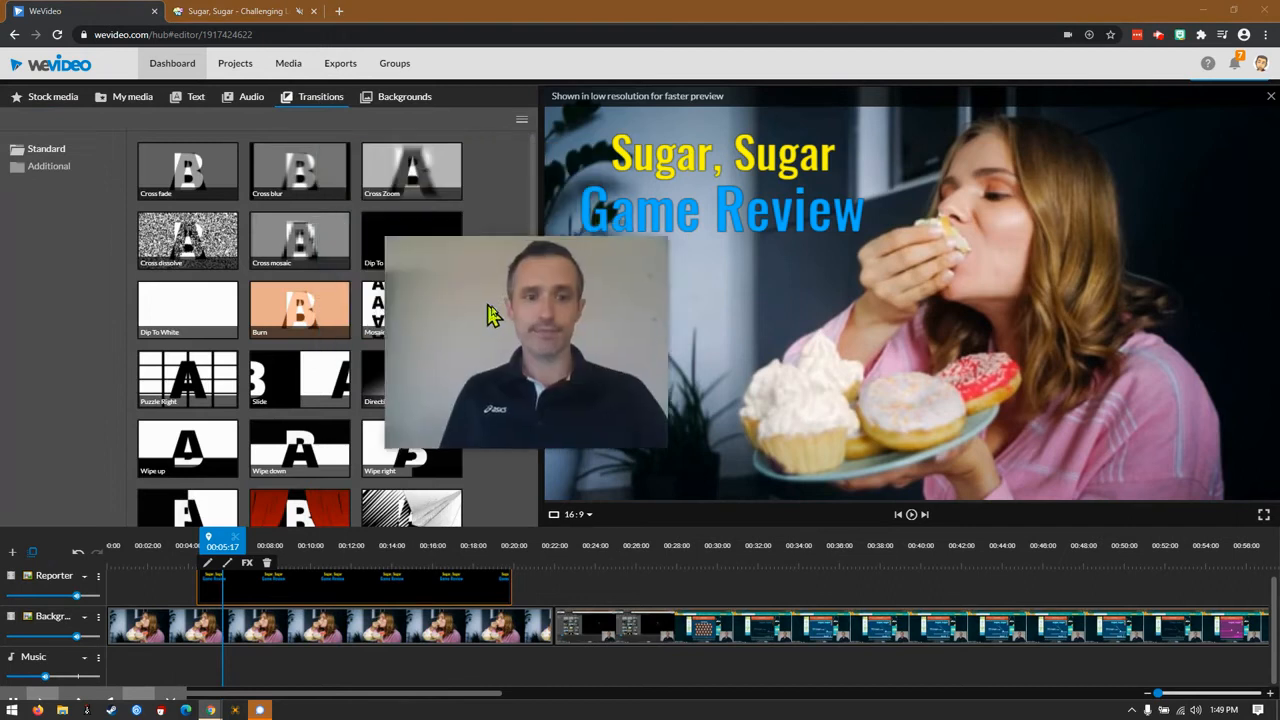
pyautogui.click(178, 168)
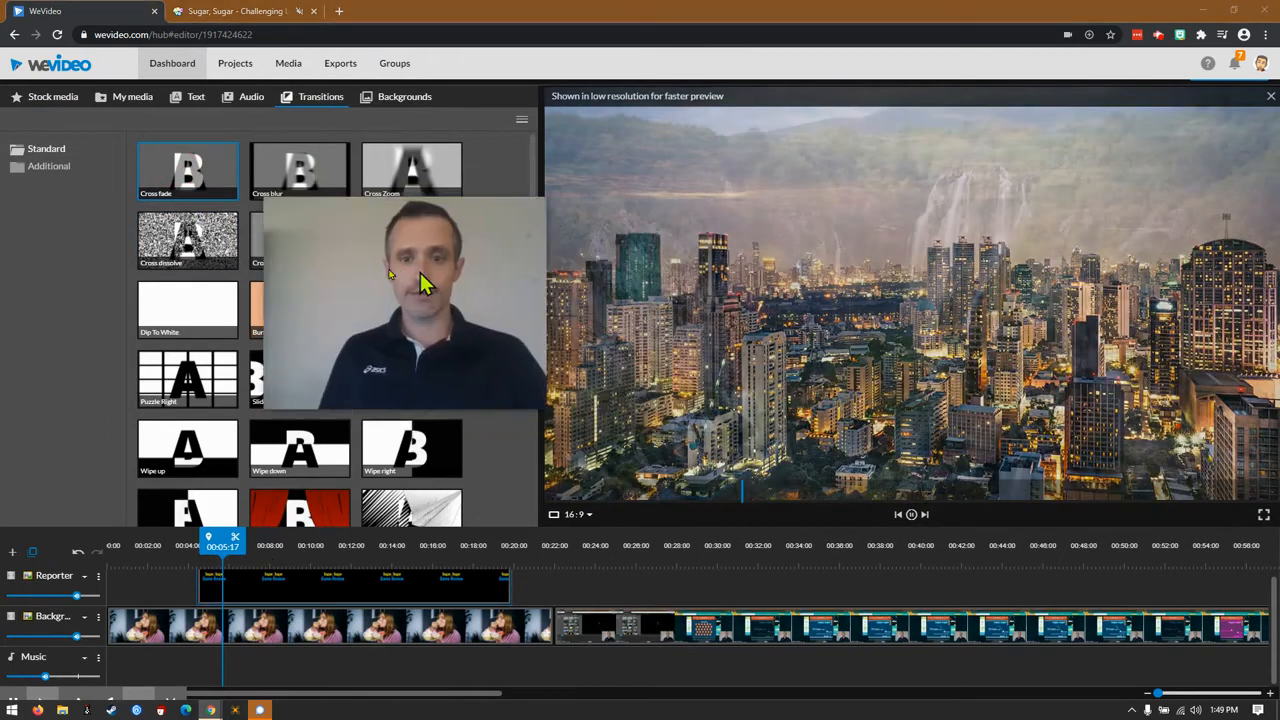
pyautogui.click(312, 188)
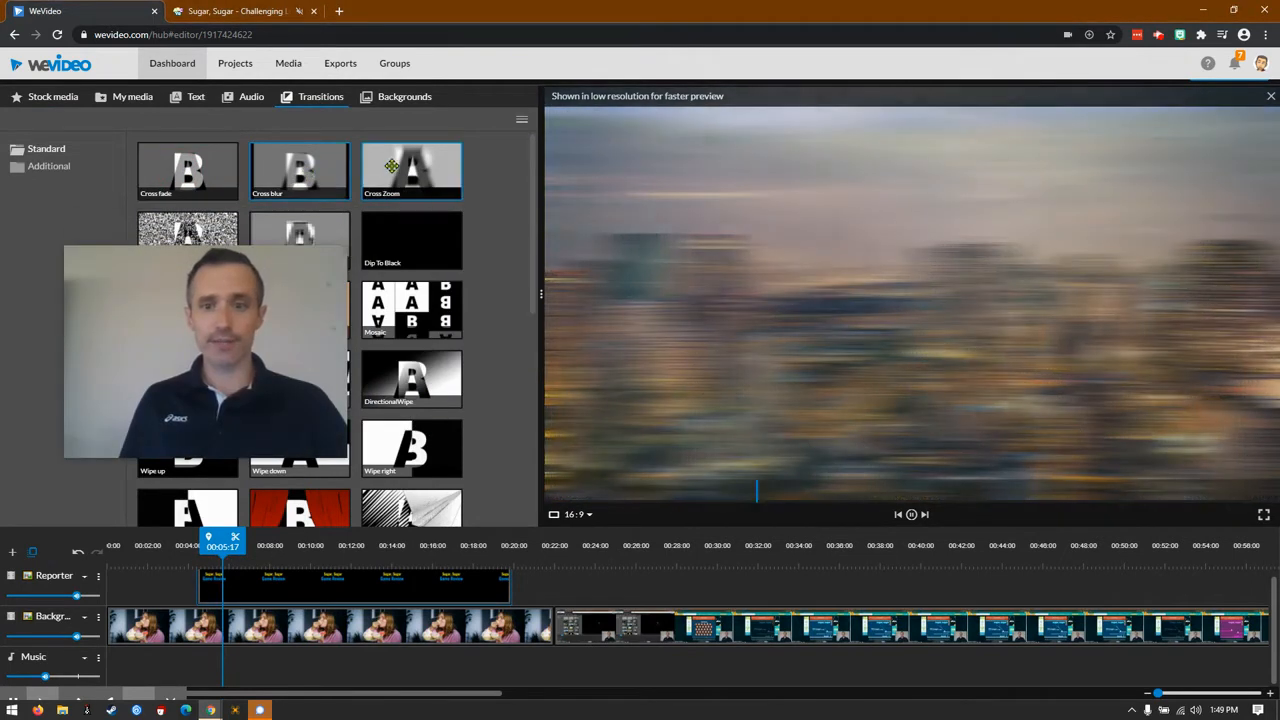
pyautogui.moveTo(292, 174); pyautogui.dragTo(441, 316)
pyautogui.moveTo(540, 560); pyautogui.dragTo(545, 630)
# Step: Play the timeline from the cupcake clip through the transition into the start of the screen recording
pyautogui.moveTo(535, 540); pyautogui.dragTo(463, 541)
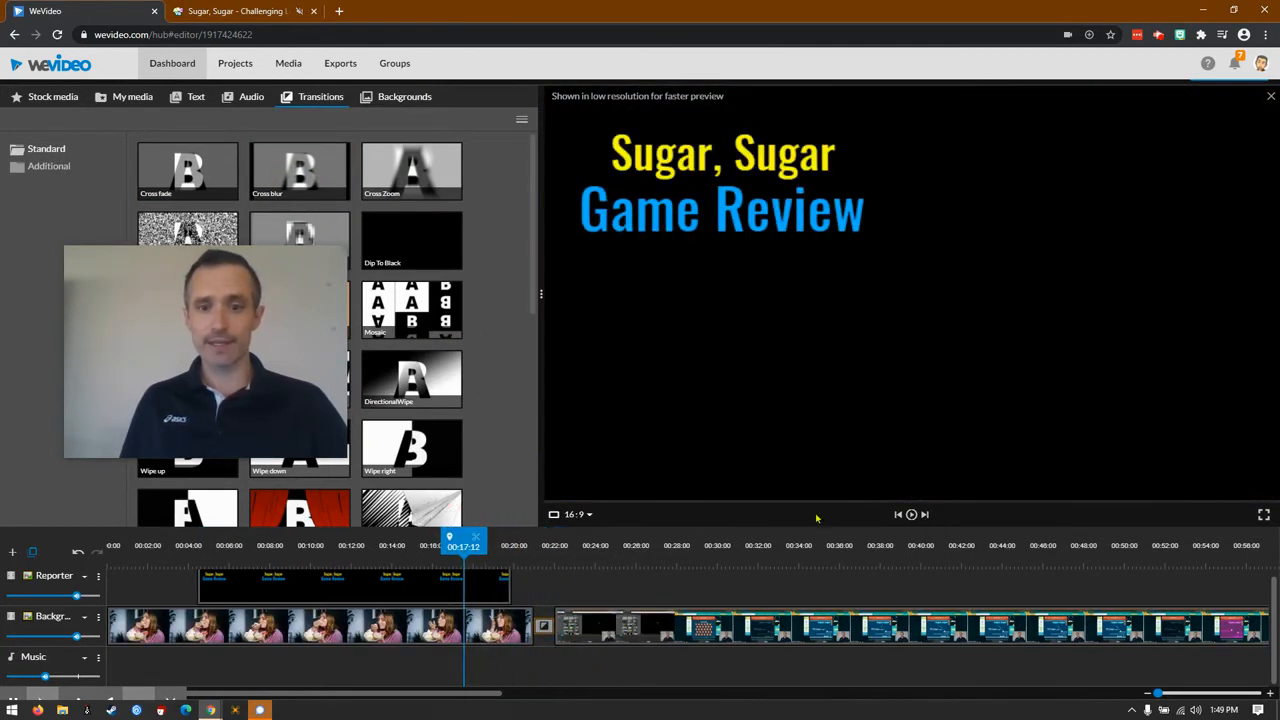
pyautogui.click(911, 514)
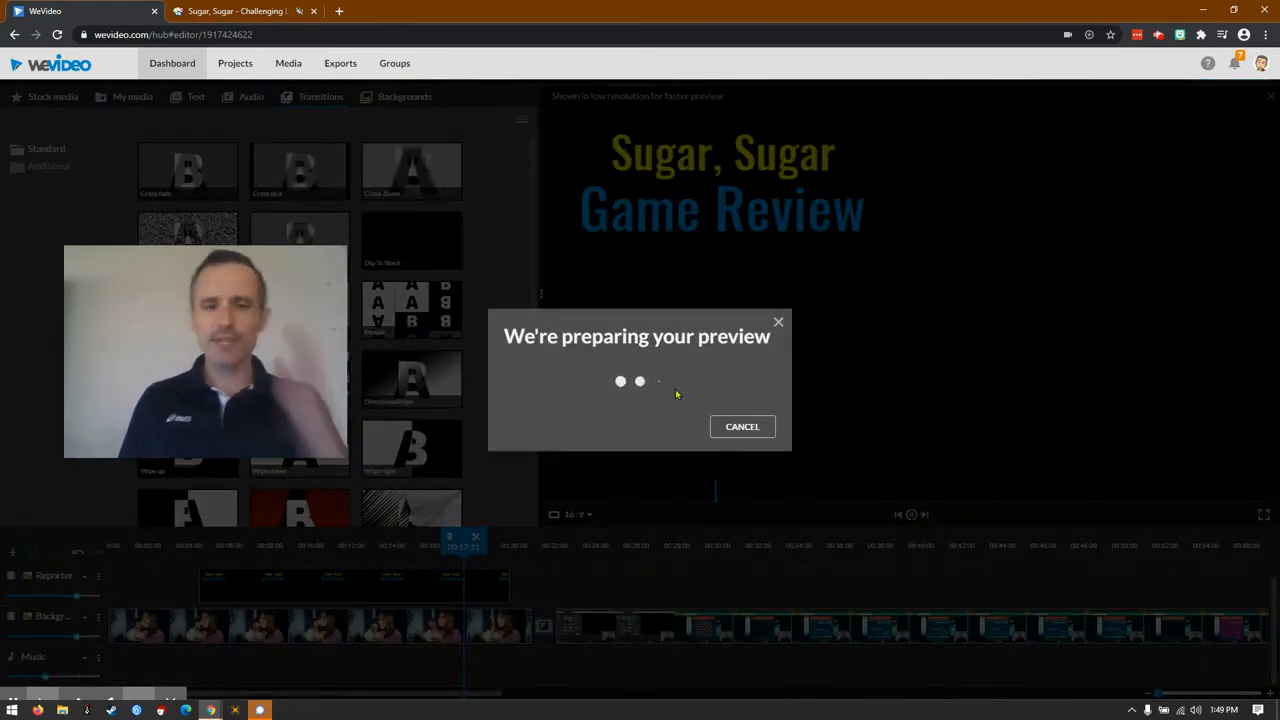
pyautogui.click(757, 428)
pyautogui.moveTo(458, 548); pyautogui.dragTo(399, 548)
pyautogui.click(911, 514)
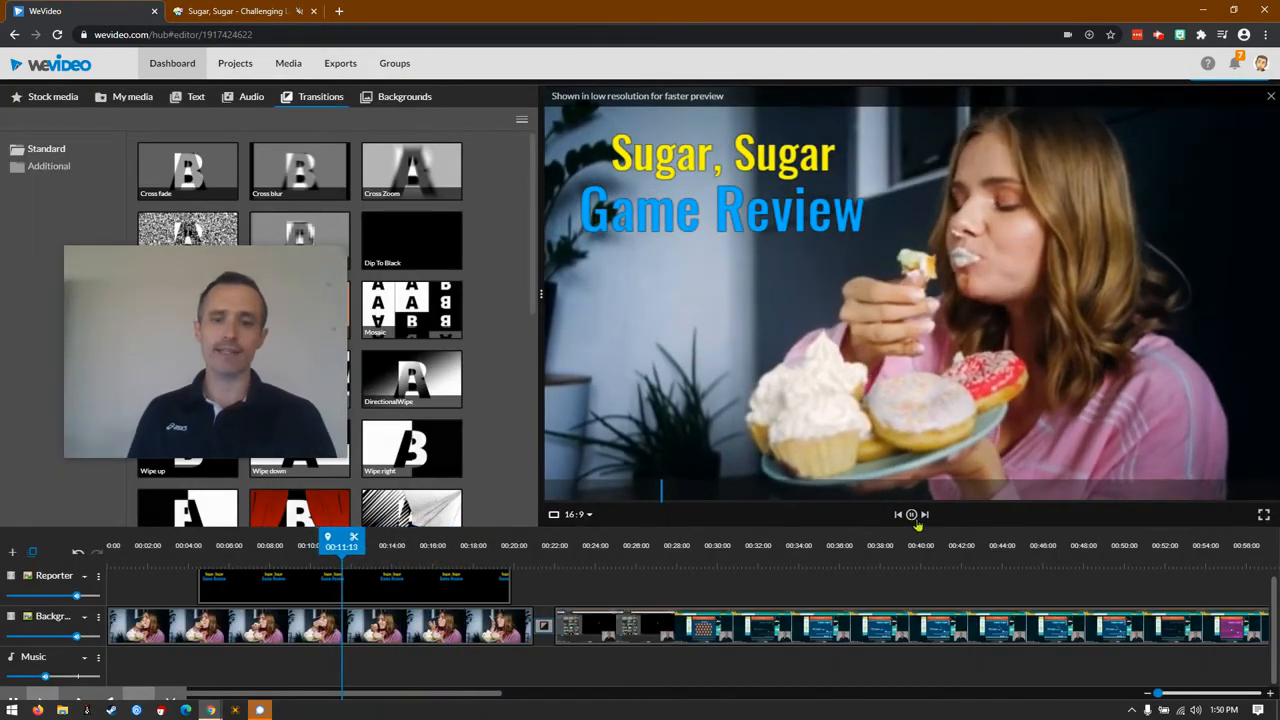
pyautogui.click(914, 520)
pyautogui.moveTo(228, 360)
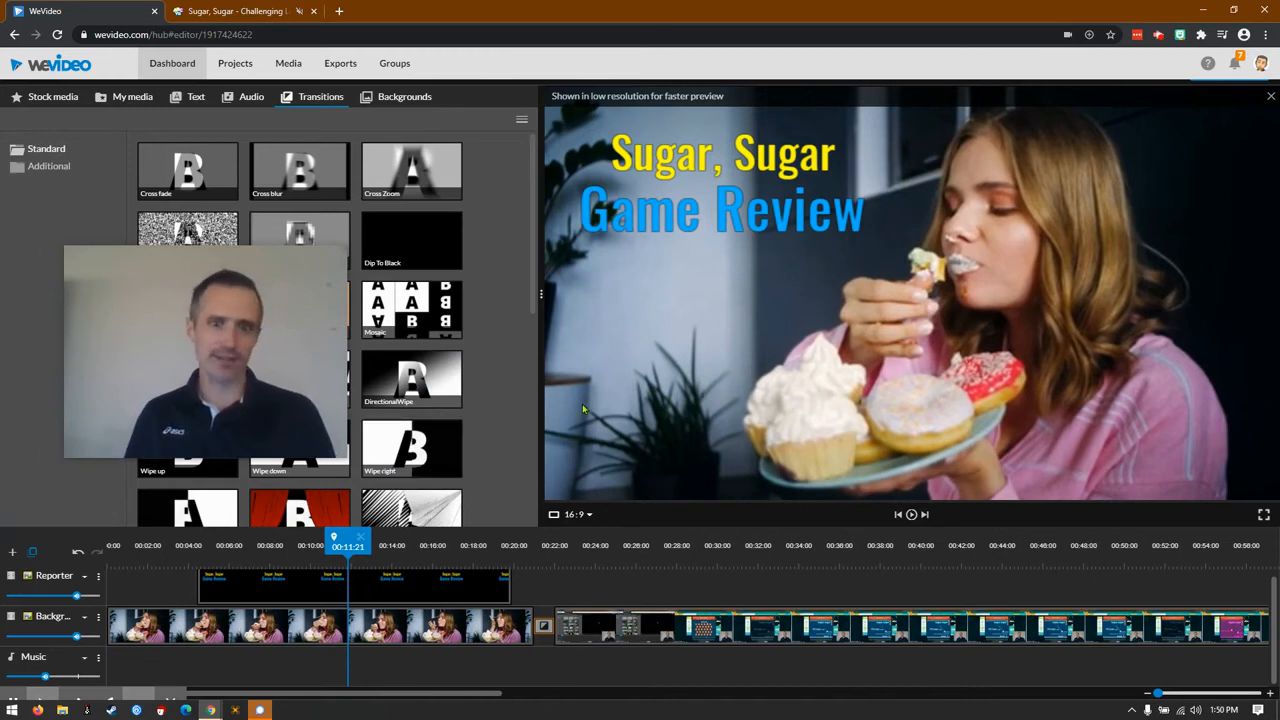
pyautogui.moveTo(356, 546)
pyautogui.mouseDown()
pyautogui.moveTo(262, 546)
pyautogui.moveTo(377, 547)
pyautogui.mouseUp()
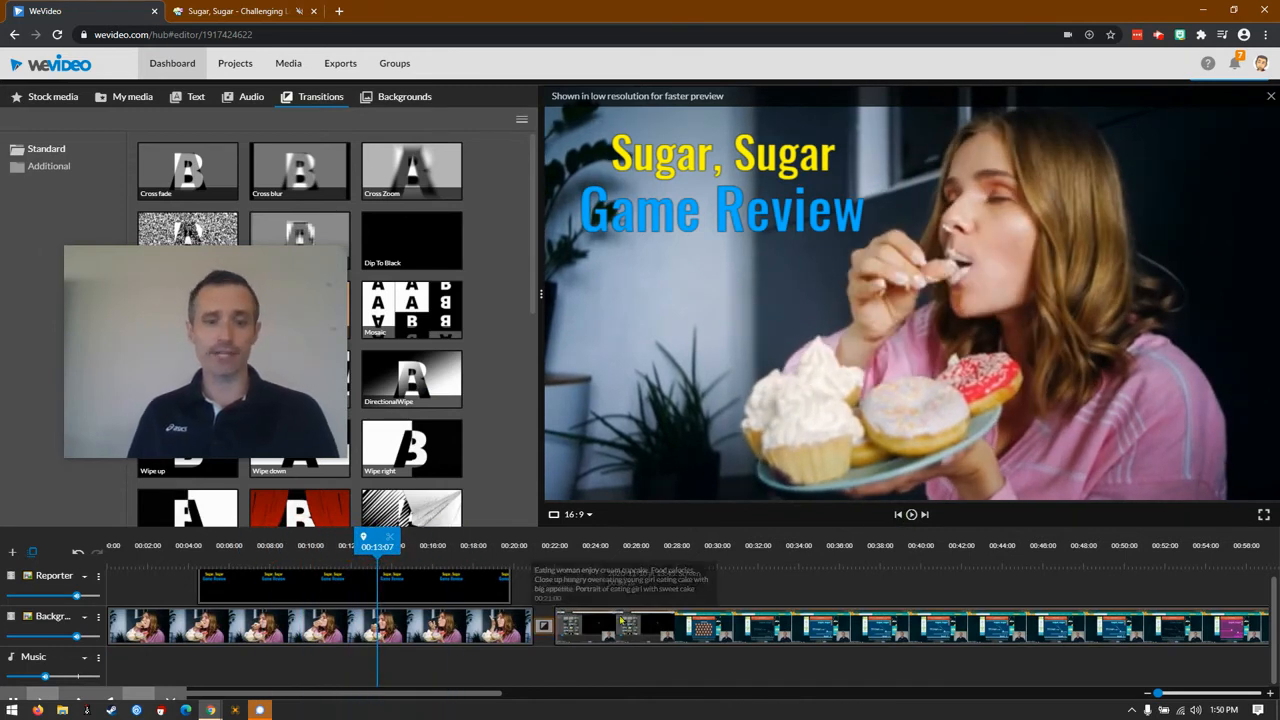
pyautogui.click(911, 515)
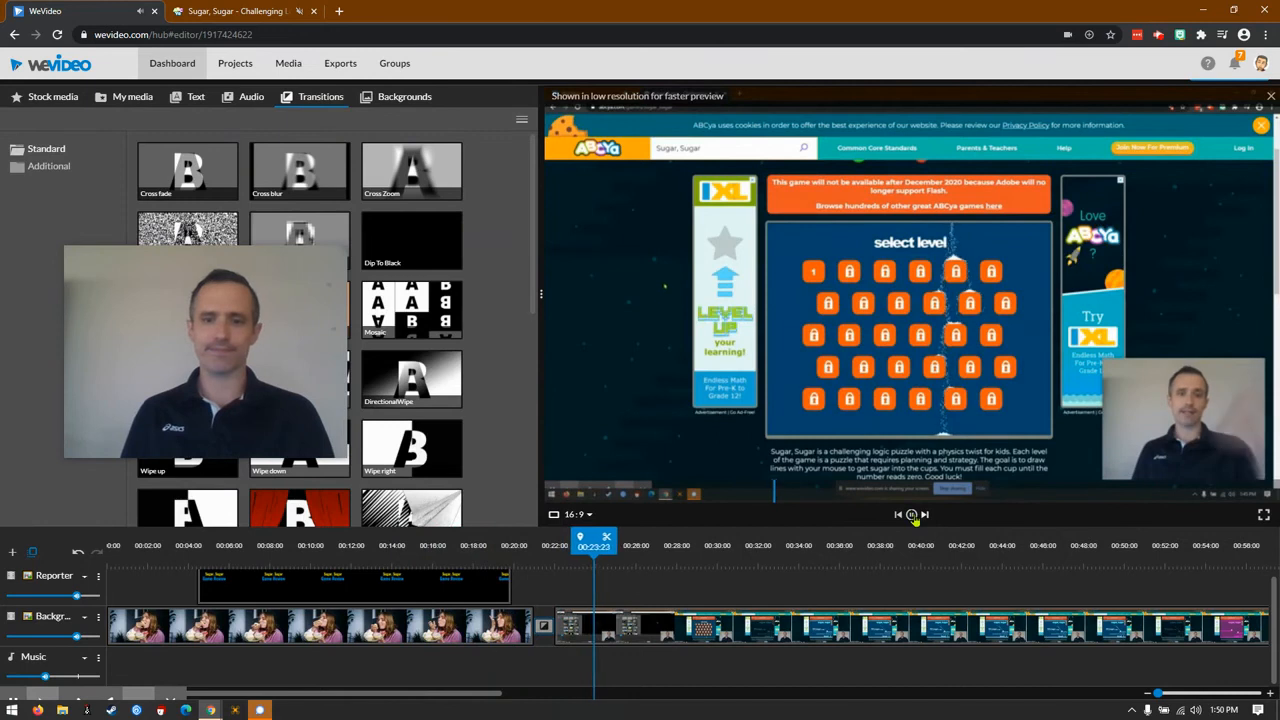
pyautogui.click(915, 514)
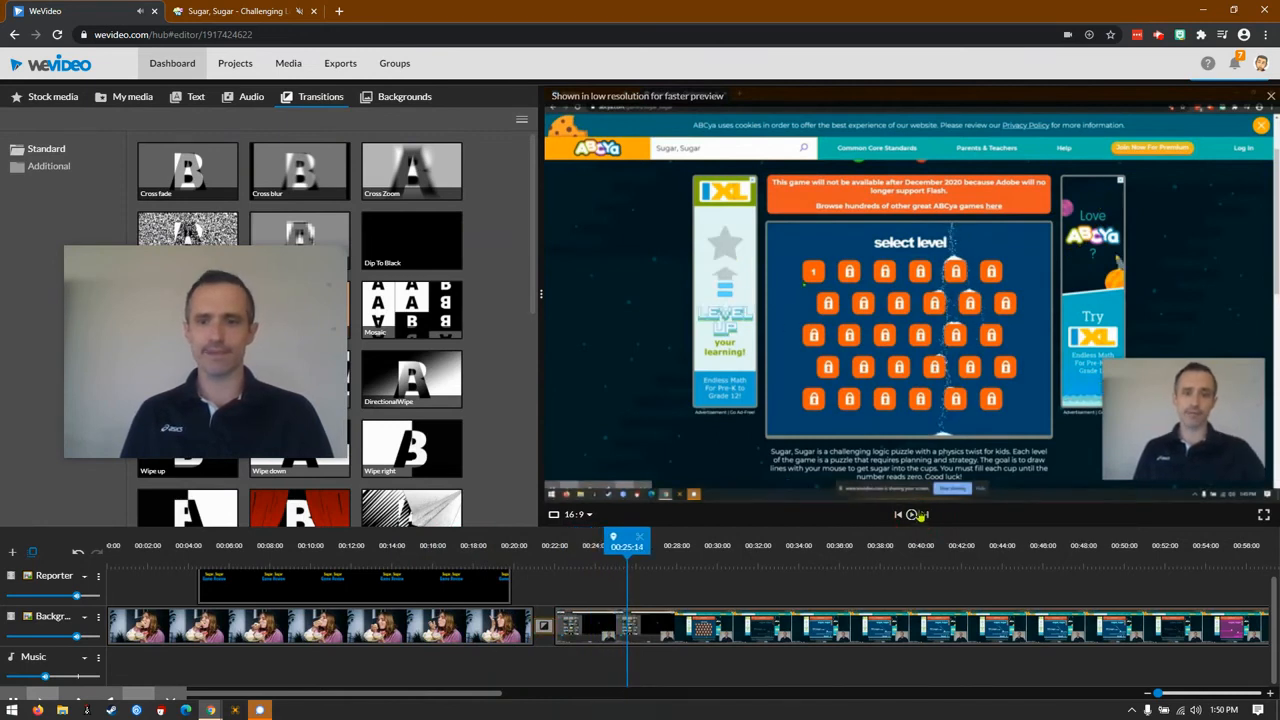
# Step: Scale the screen recording clip to 1.2 and reposition it to about x -426, y -201
pyautogui.doubleClick(688, 628)
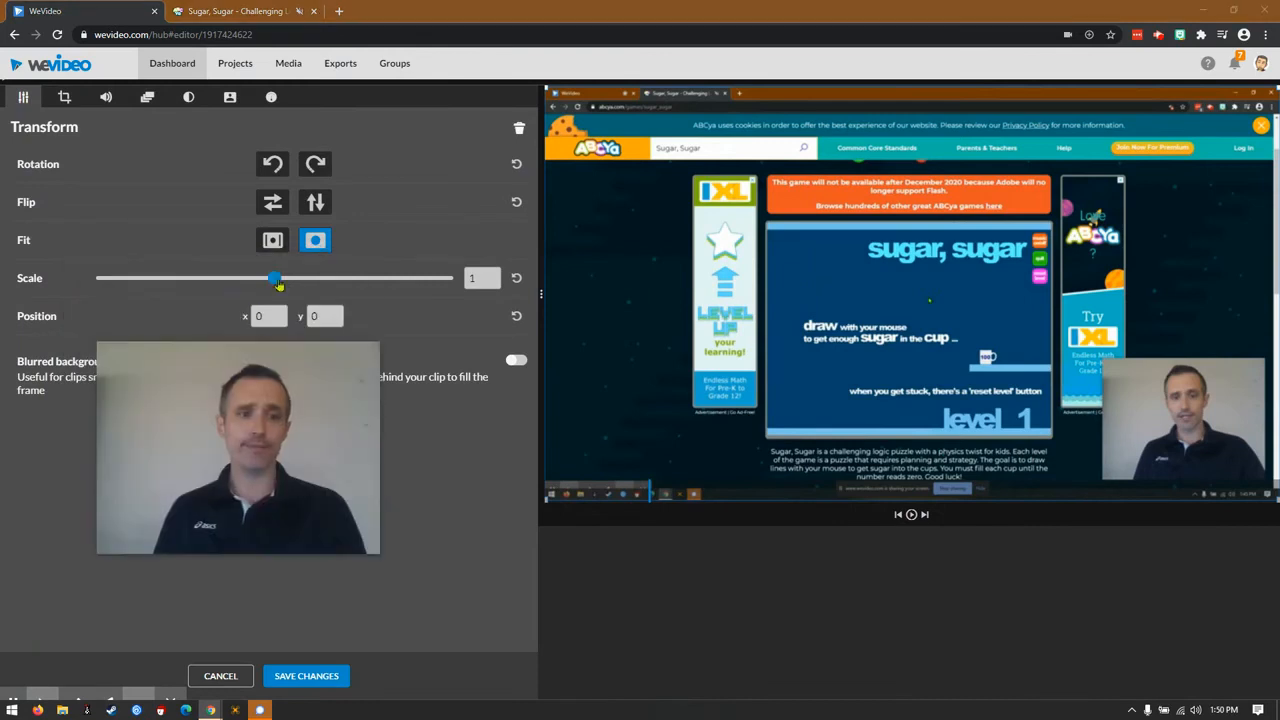
pyautogui.moveTo(277, 283)
pyautogui.mouseDown()
pyautogui.moveTo(297, 281)
pyautogui.moveTo(285, 283)
pyautogui.mouseUp()
pyautogui.moveTo(1054, 295); pyautogui.dragTo(949, 245)
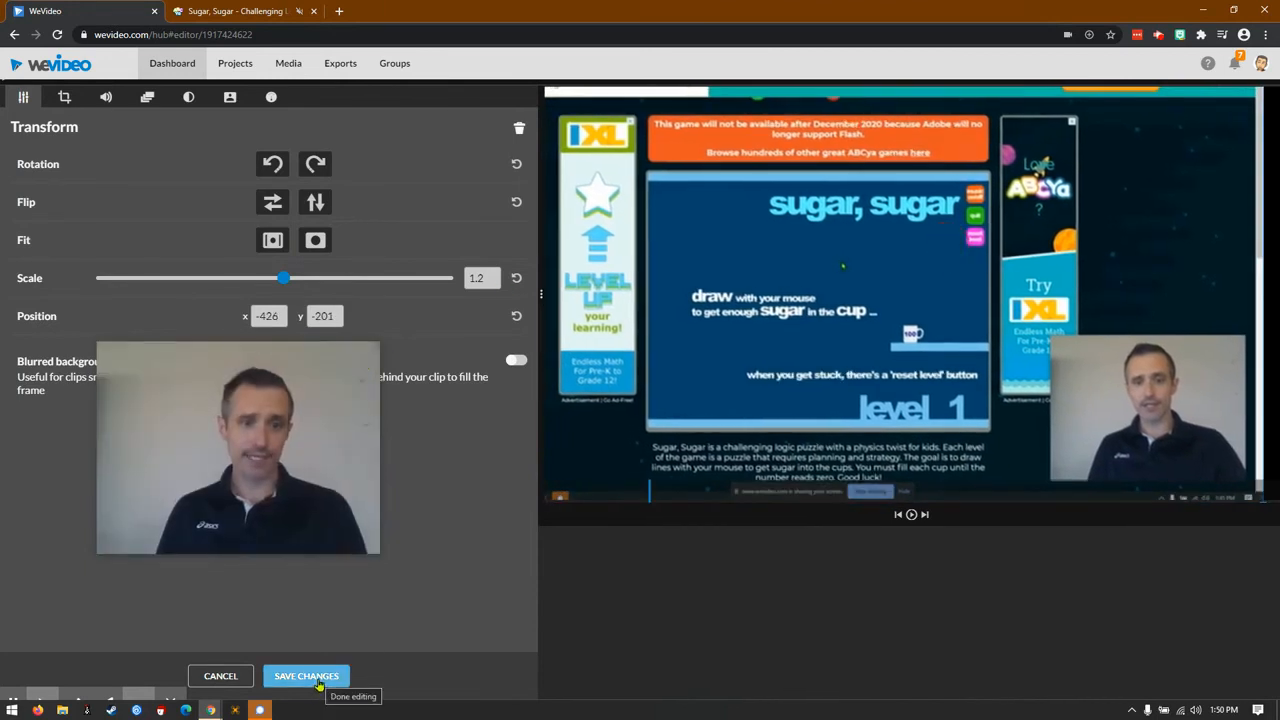
# Step: Review the clip's crop, audio, animation, color, color keying and speed settings, and save the clip changes
pyautogui.click(63, 98)
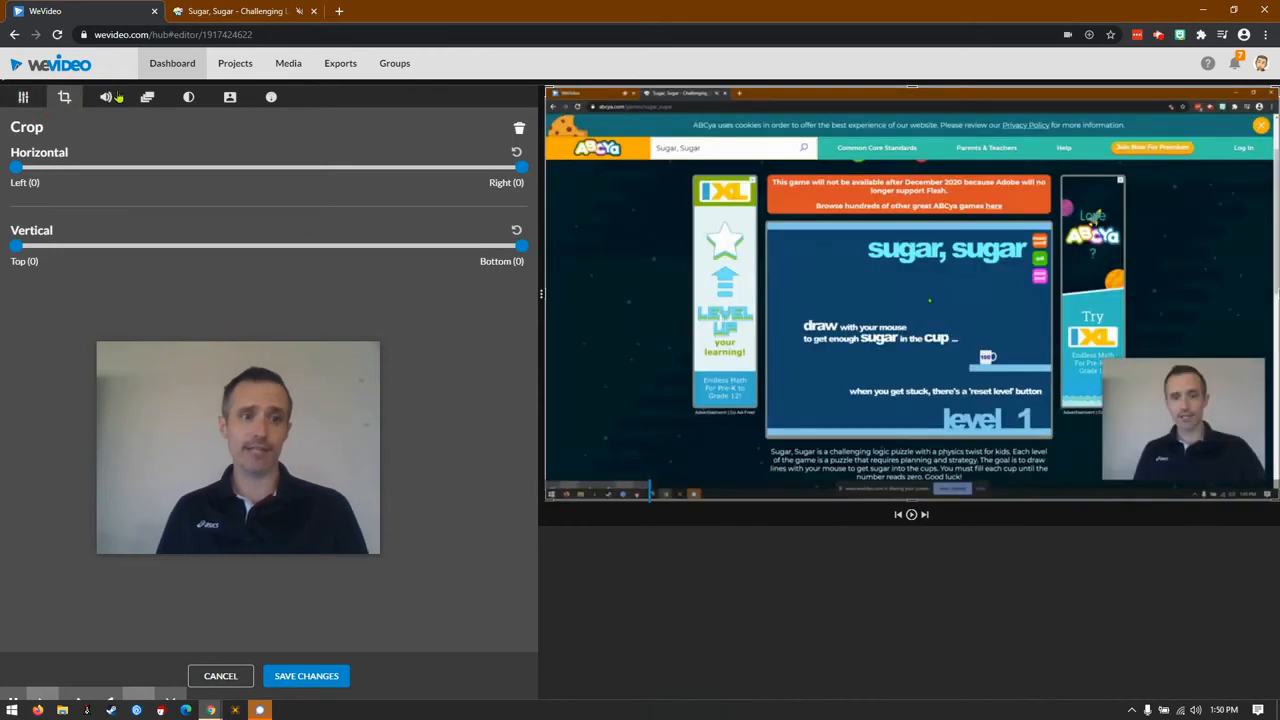
pyautogui.click(106, 97)
pyautogui.click(145, 98)
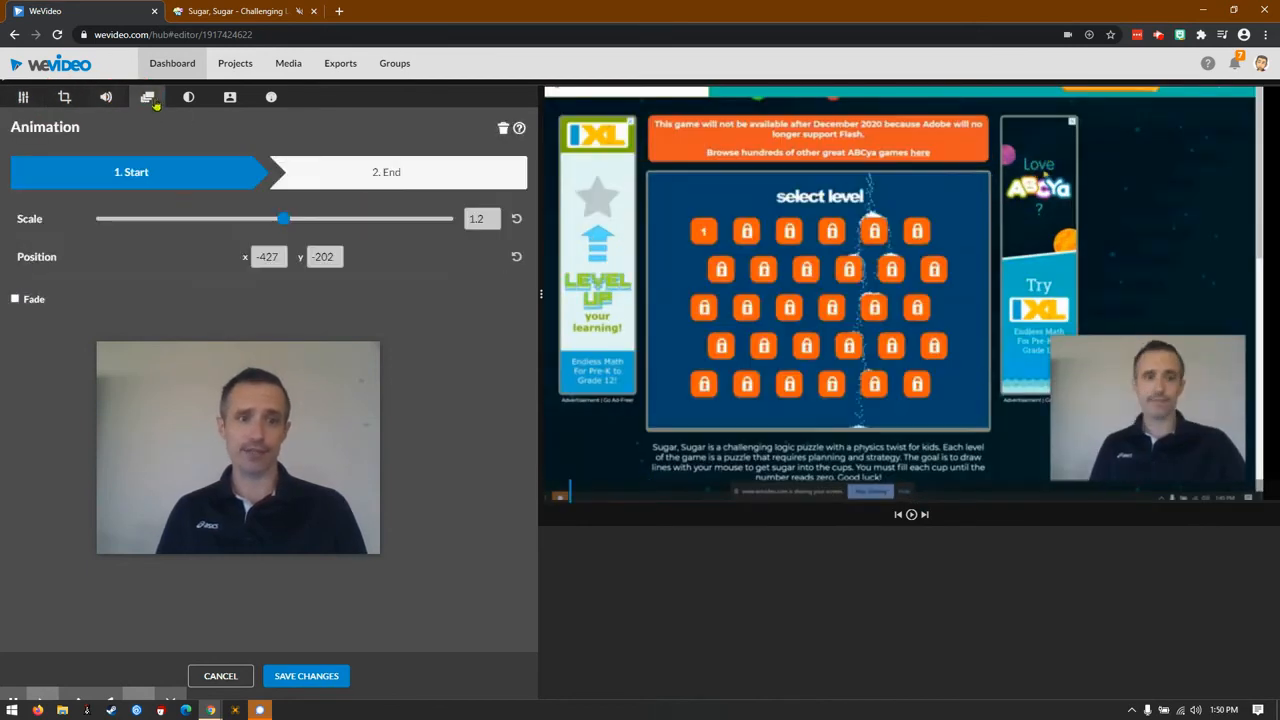
pyautogui.click(188, 98)
pyautogui.click(229, 97)
pyautogui.click(271, 98)
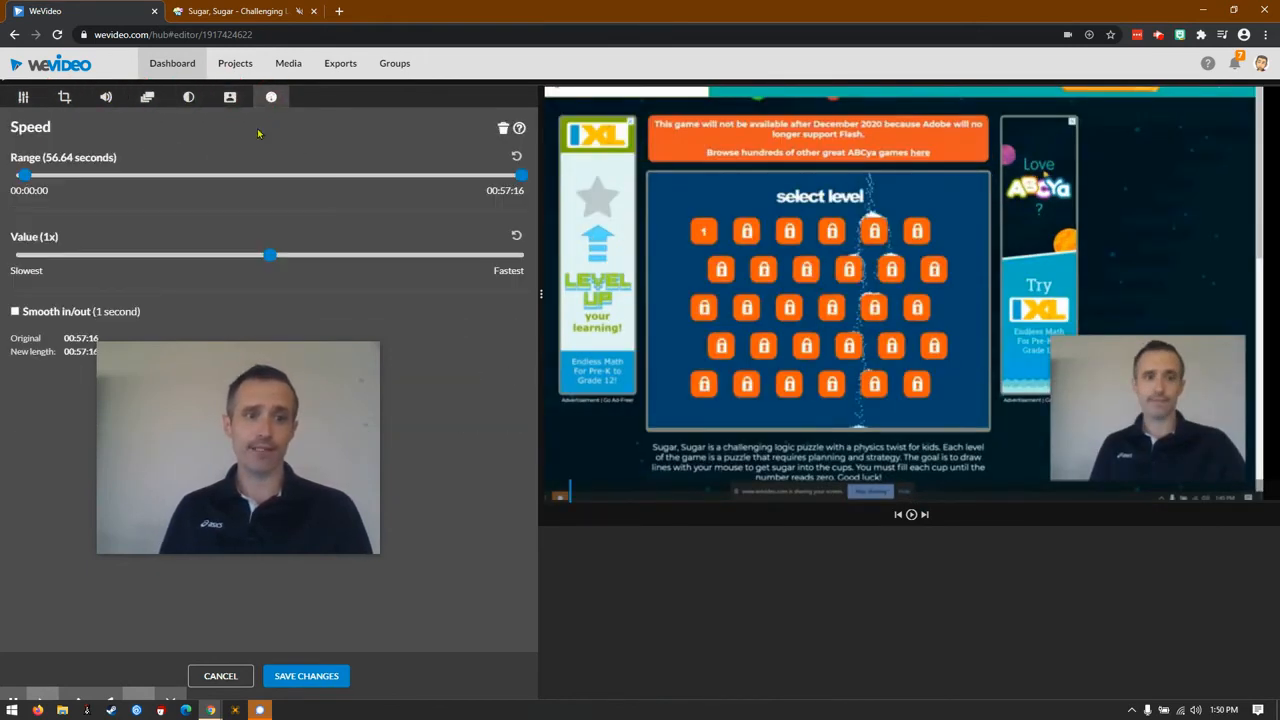
pyautogui.click(231, 99)
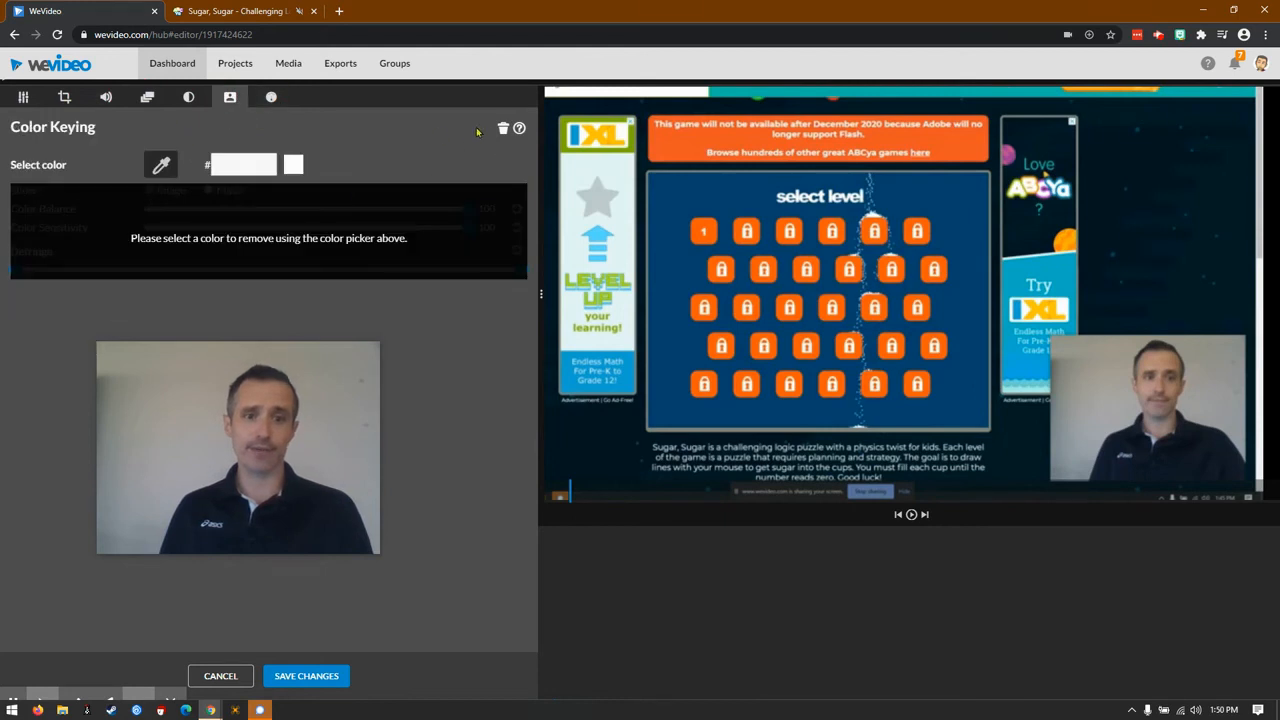
pyautogui.click(306, 677)
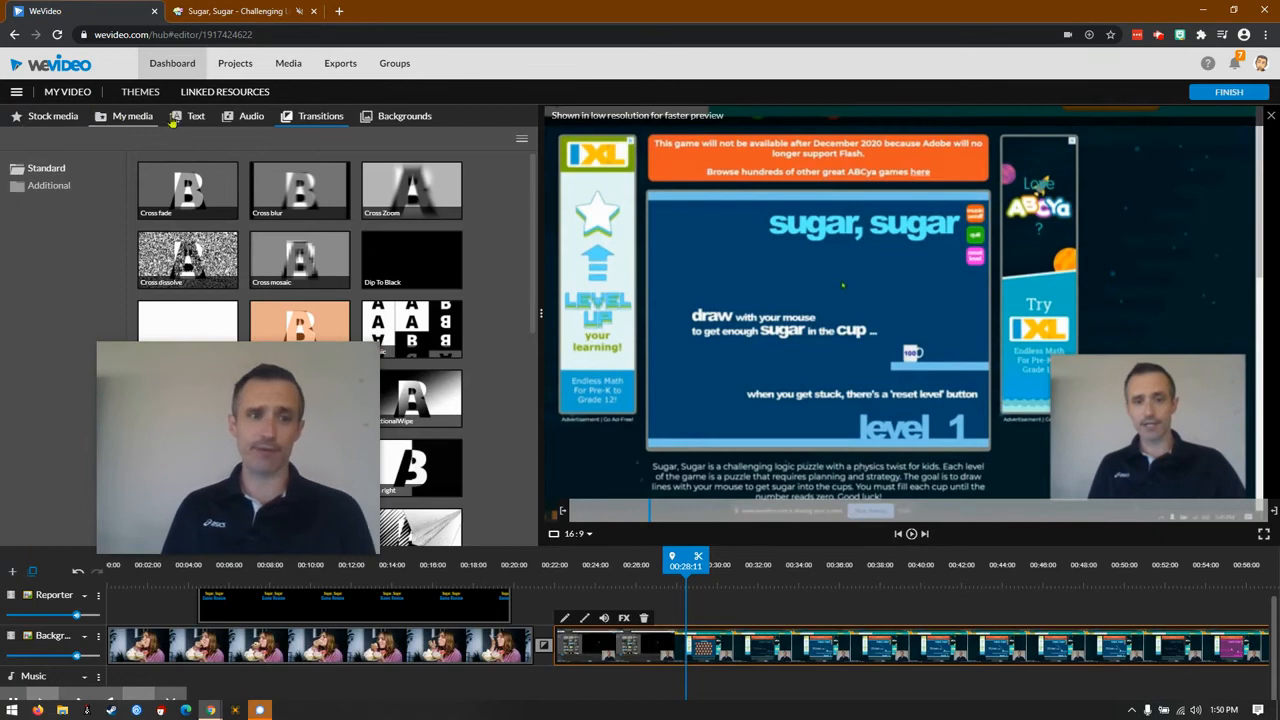
# Step: Browse the motion backgrounds, preview several including Water Bubbles, Warm Glow and Stage Show, and return to the transitions library
pyautogui.click(395, 117)
pyautogui.scroll(-3, 484, 322)
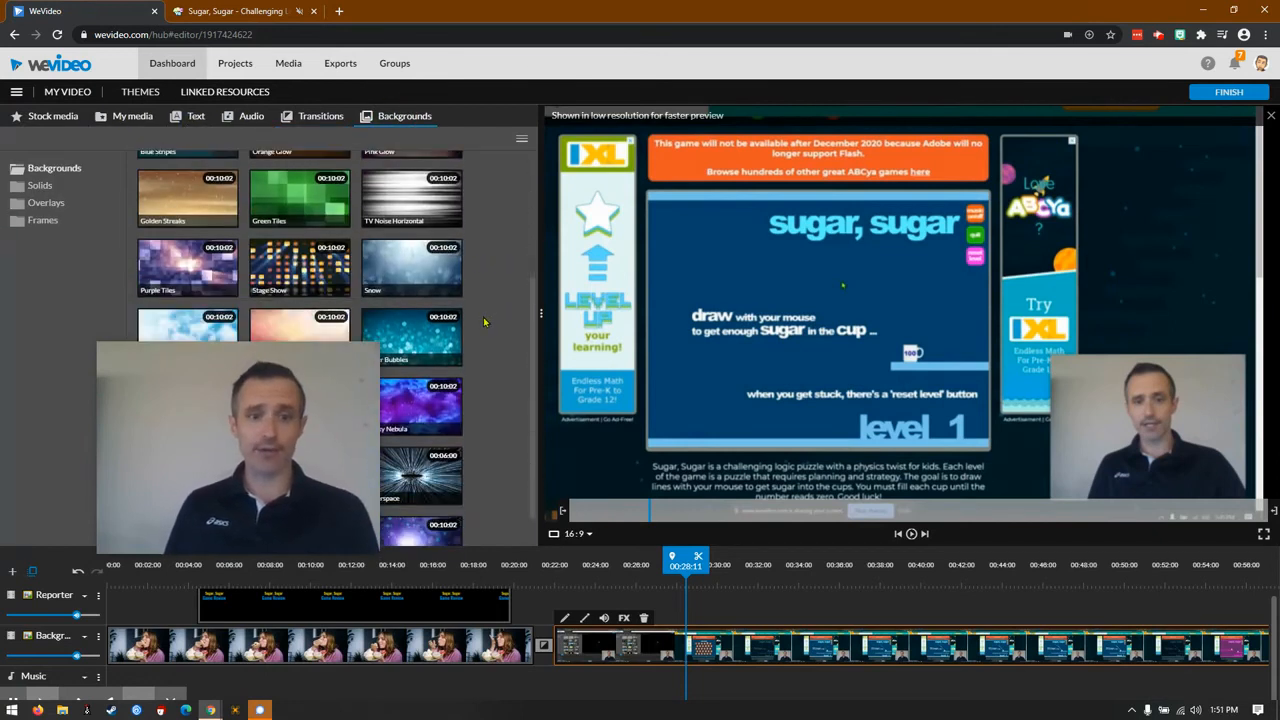
pyautogui.scroll(-1, 484, 322)
pyautogui.click(412, 295)
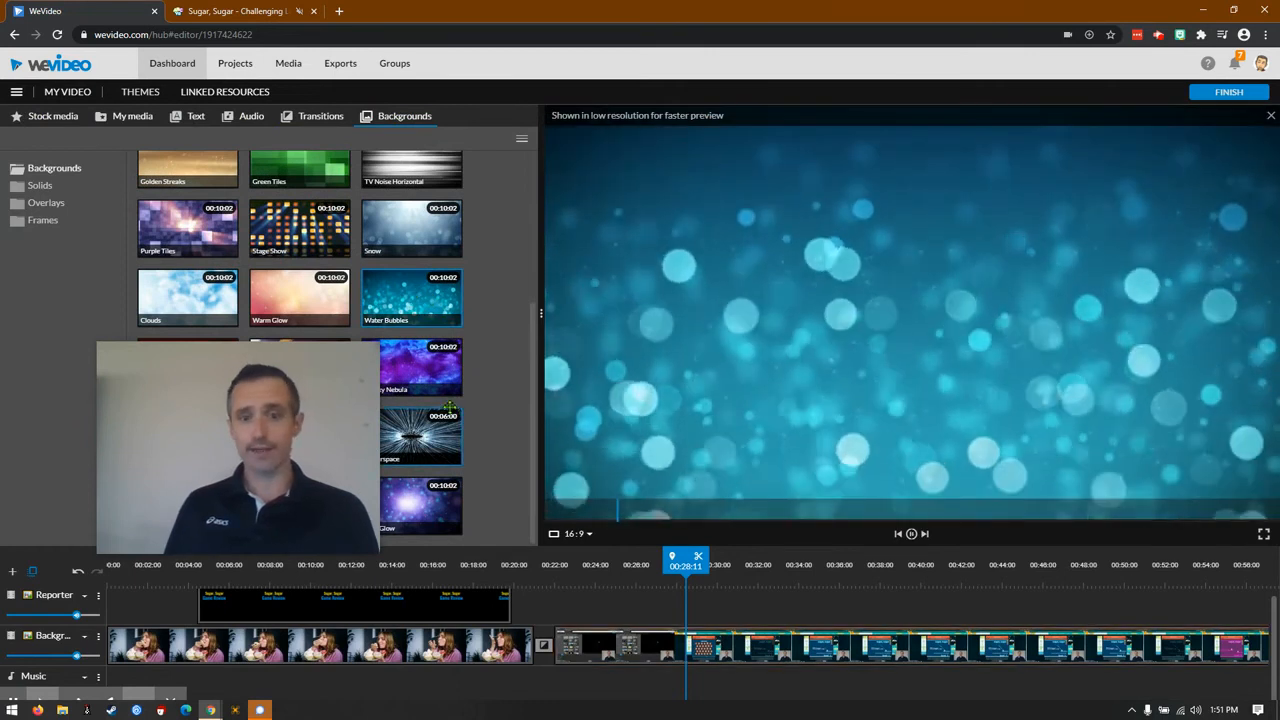
pyautogui.click(420, 368)
pyautogui.click(418, 428)
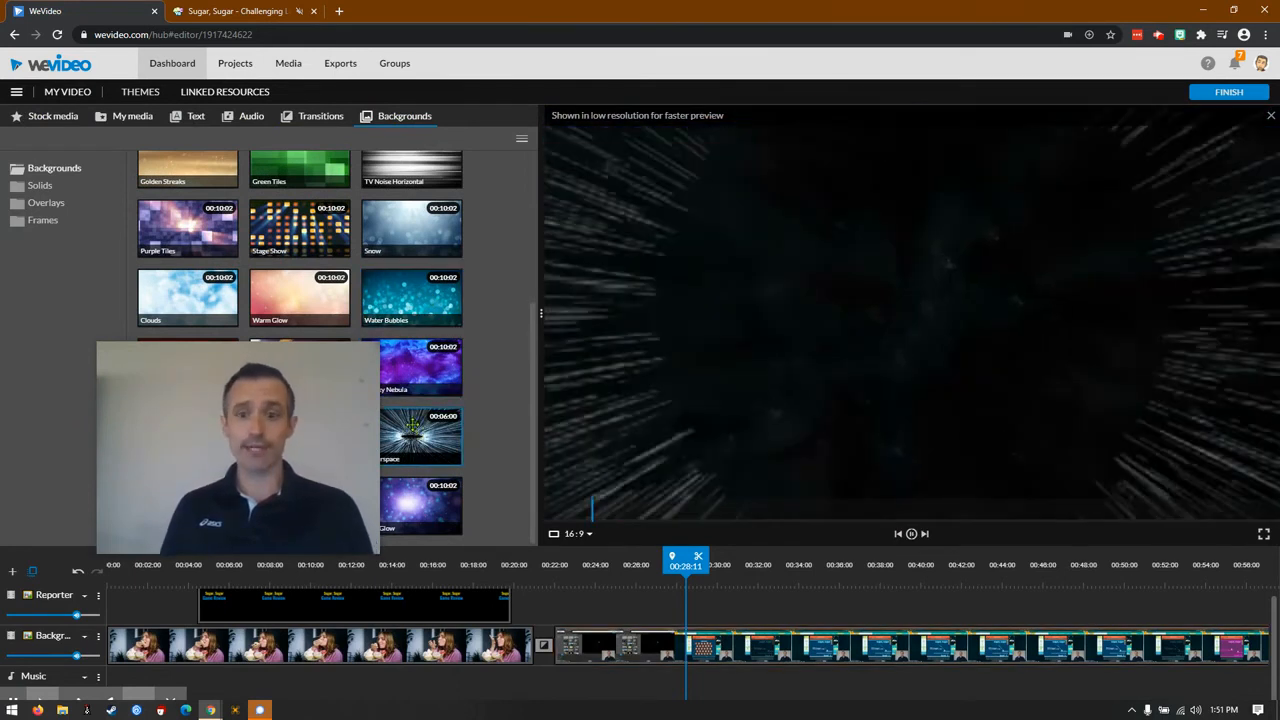
pyautogui.click(300, 298)
pyautogui.click(298, 230)
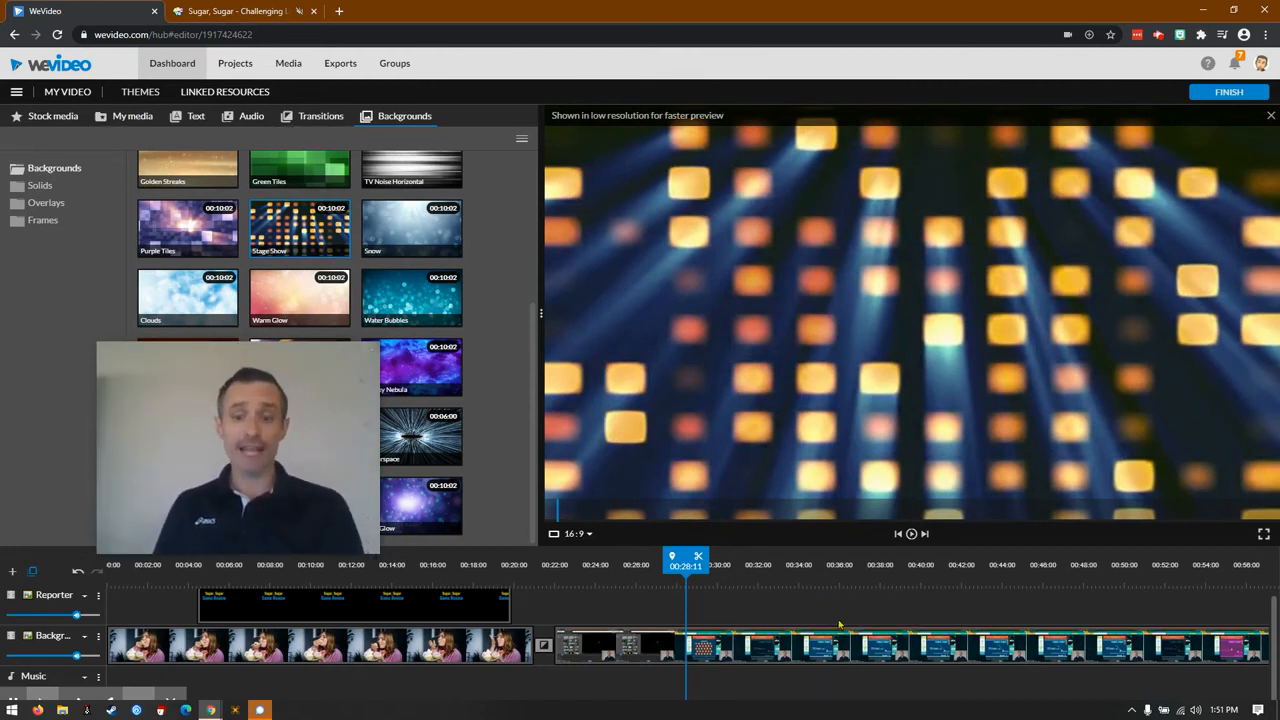
pyautogui.click(298, 116)
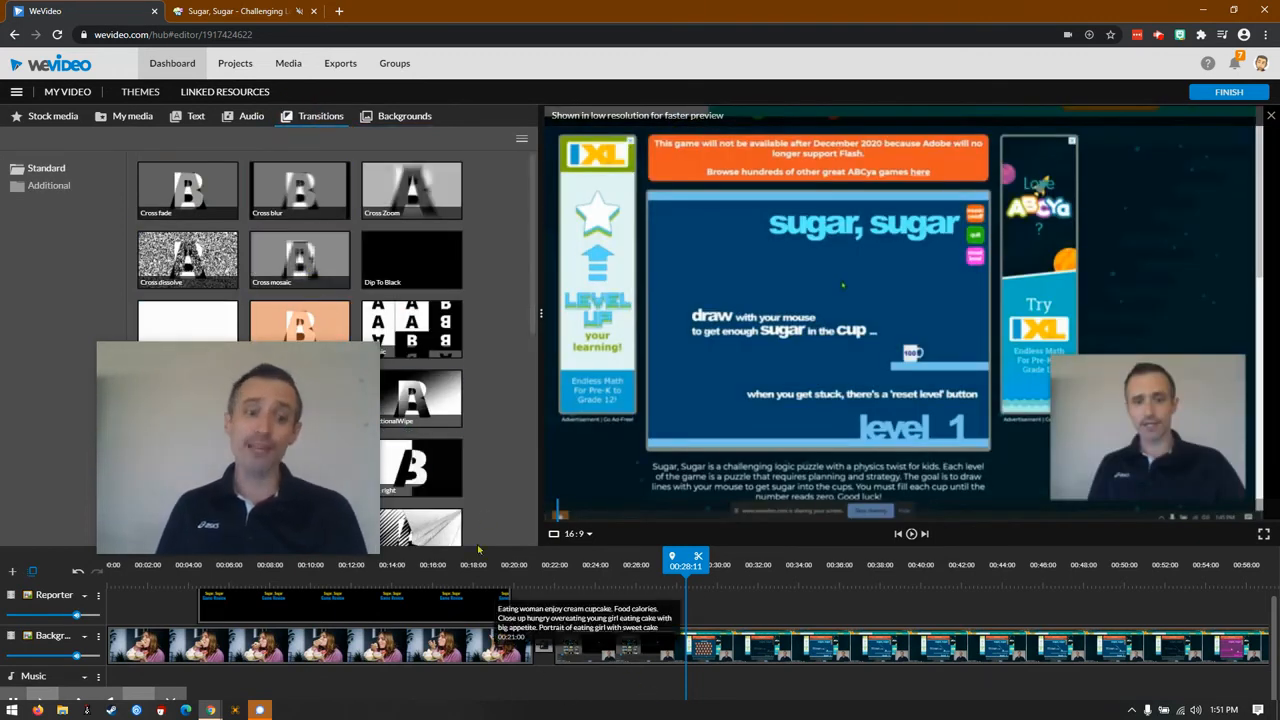
pyautogui.moveTo(370, 518)
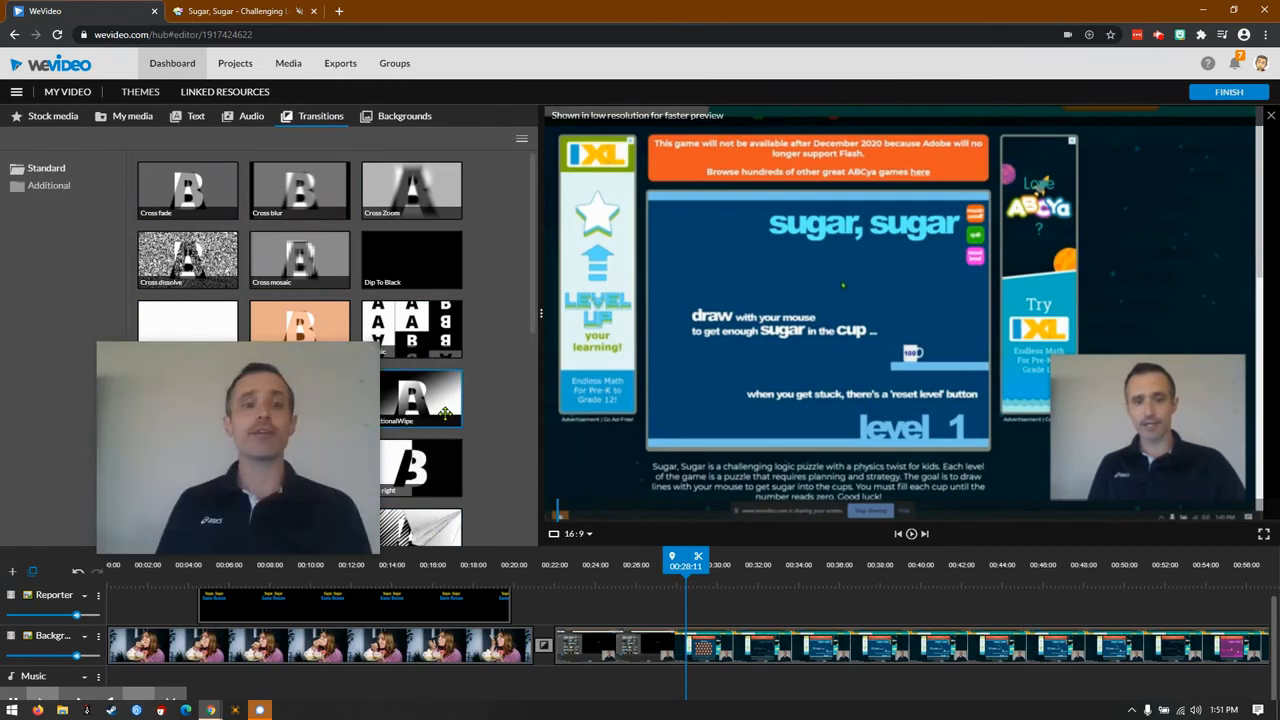
# Step: Finish the edit and set the export title to "For Youtube"
pyautogui.click(1238, 96)
pyautogui.moveTo(703, 393); pyautogui.dragTo(395, 355)
pyautogui.write('For Youtube')
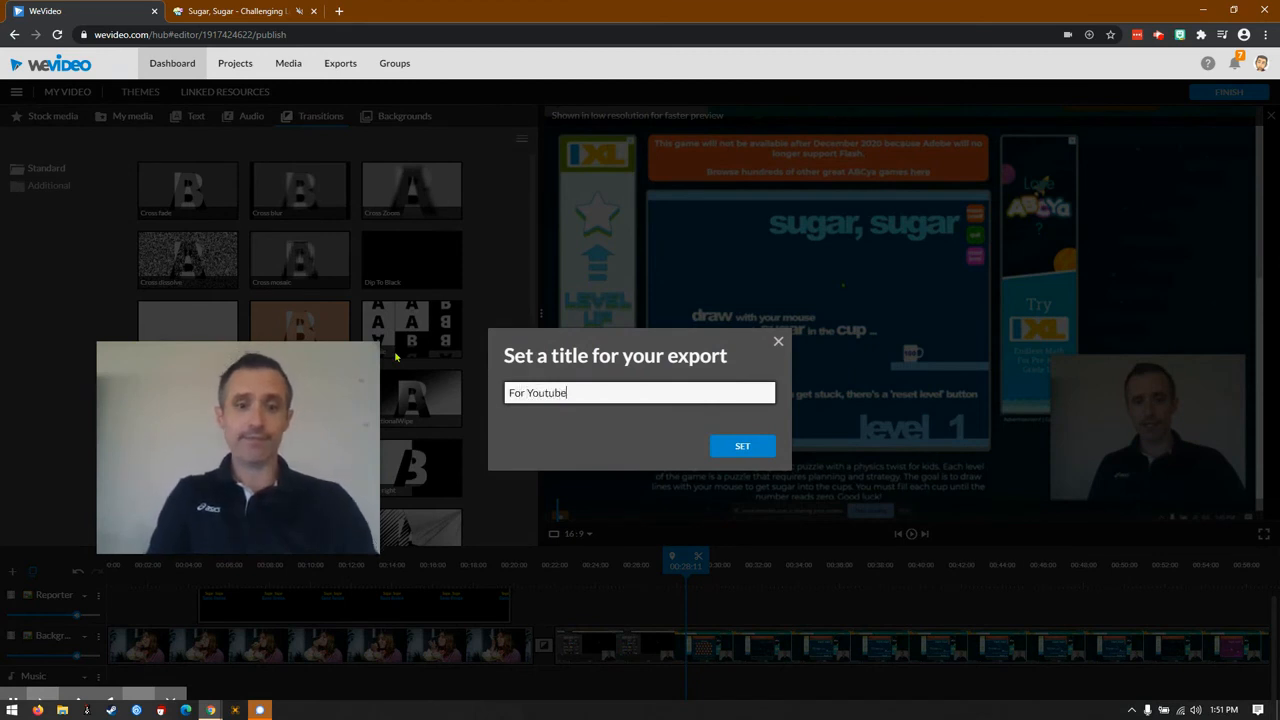
pyautogui.press('Return')
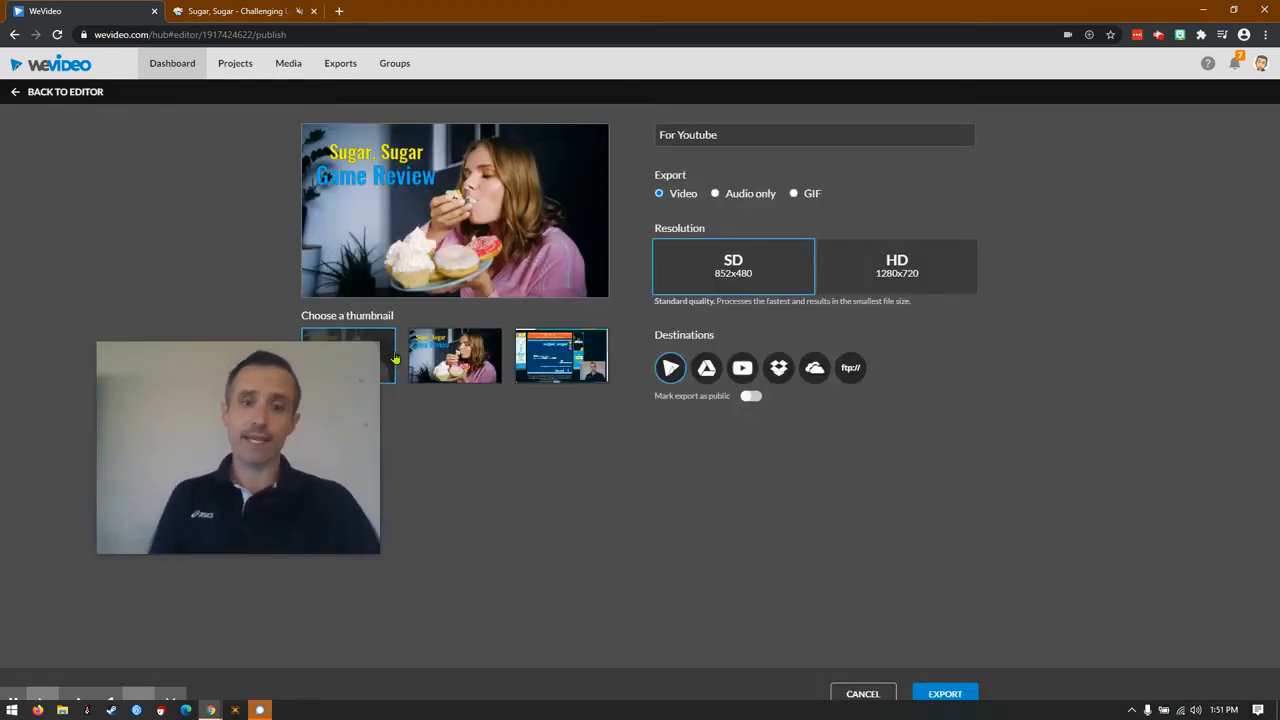
# Step: Choose the HD 1280x720 resolution and export the video
pyautogui.click(924, 274)
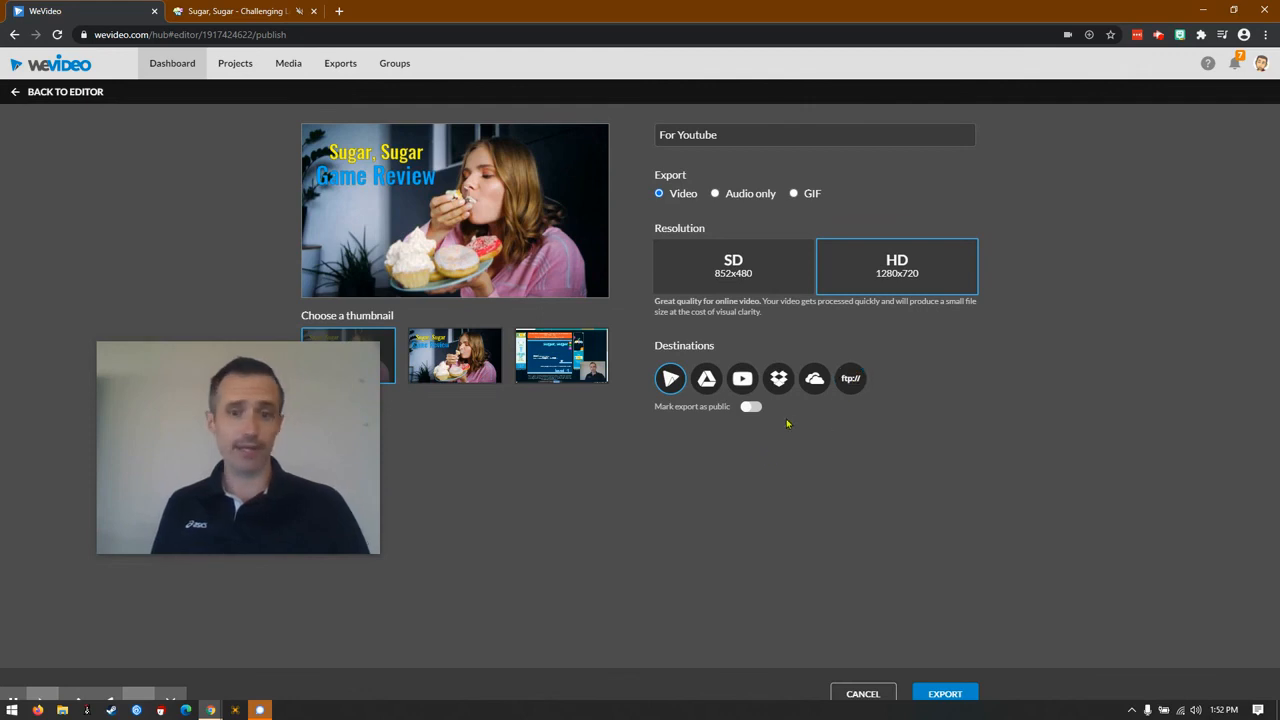
pyautogui.moveTo(223, 431)
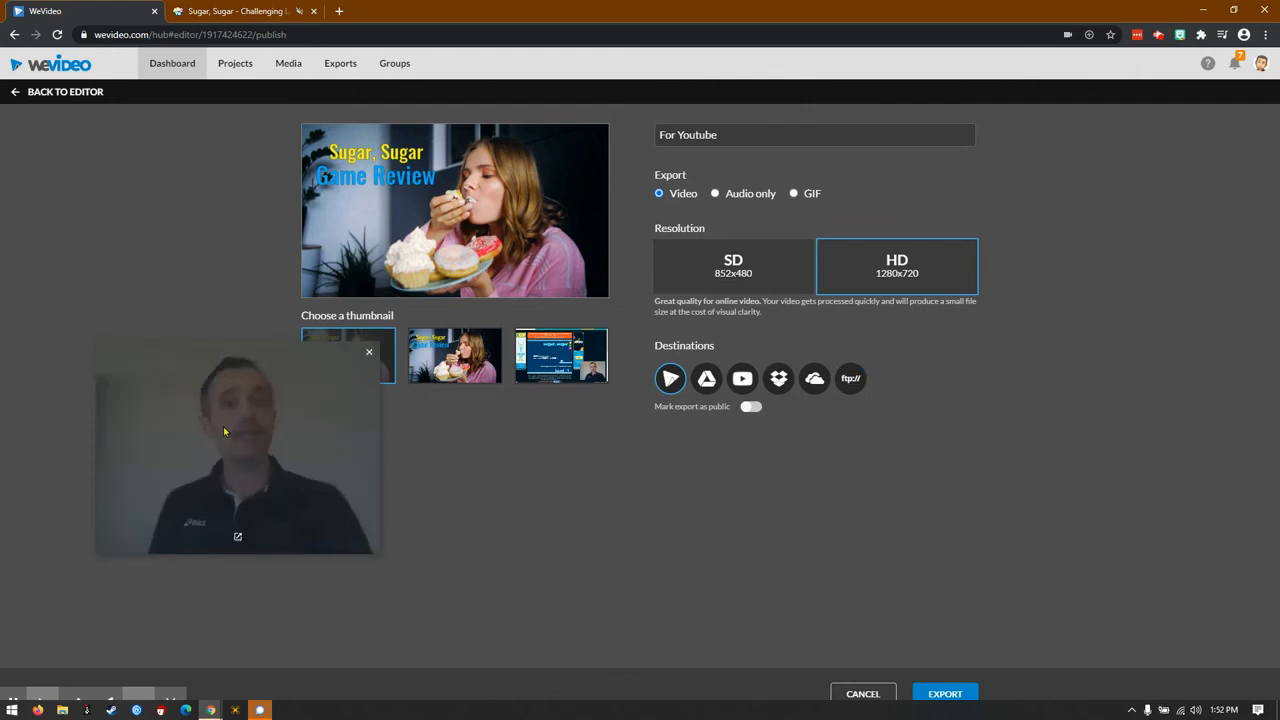
pyautogui.moveTo(223, 431); pyautogui.dragTo(337, 488)
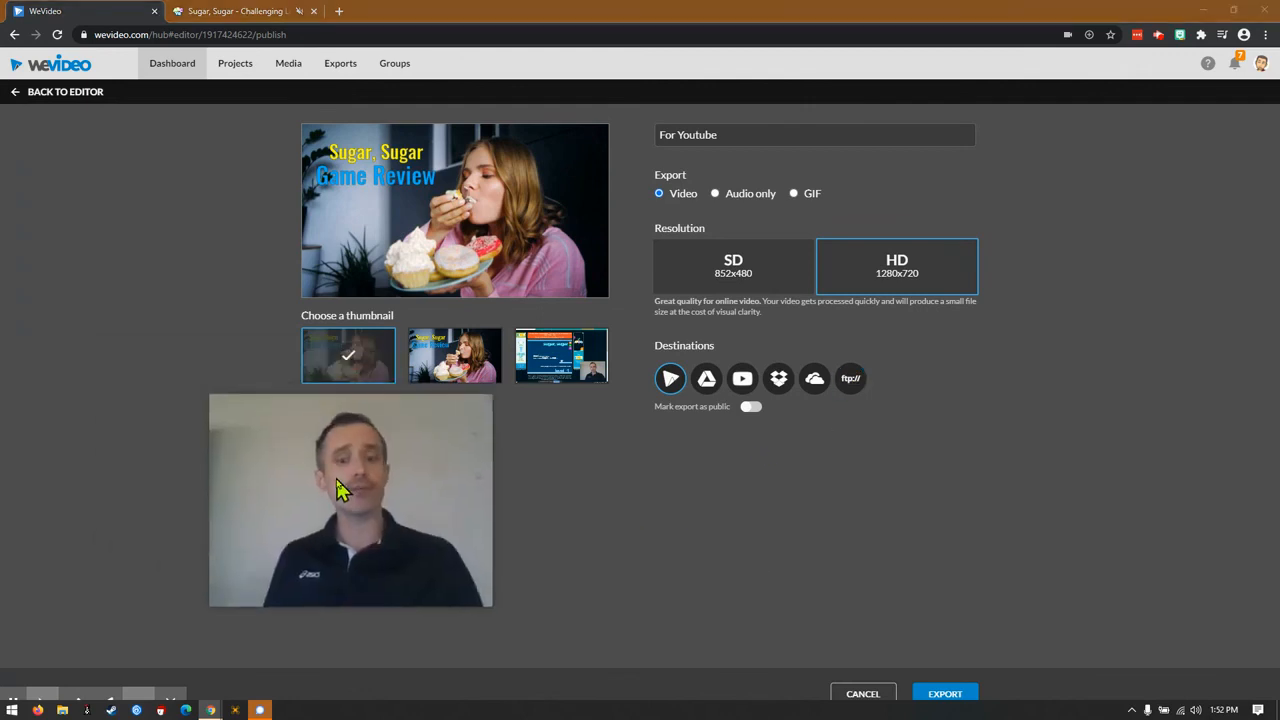
pyautogui.click(940, 694)
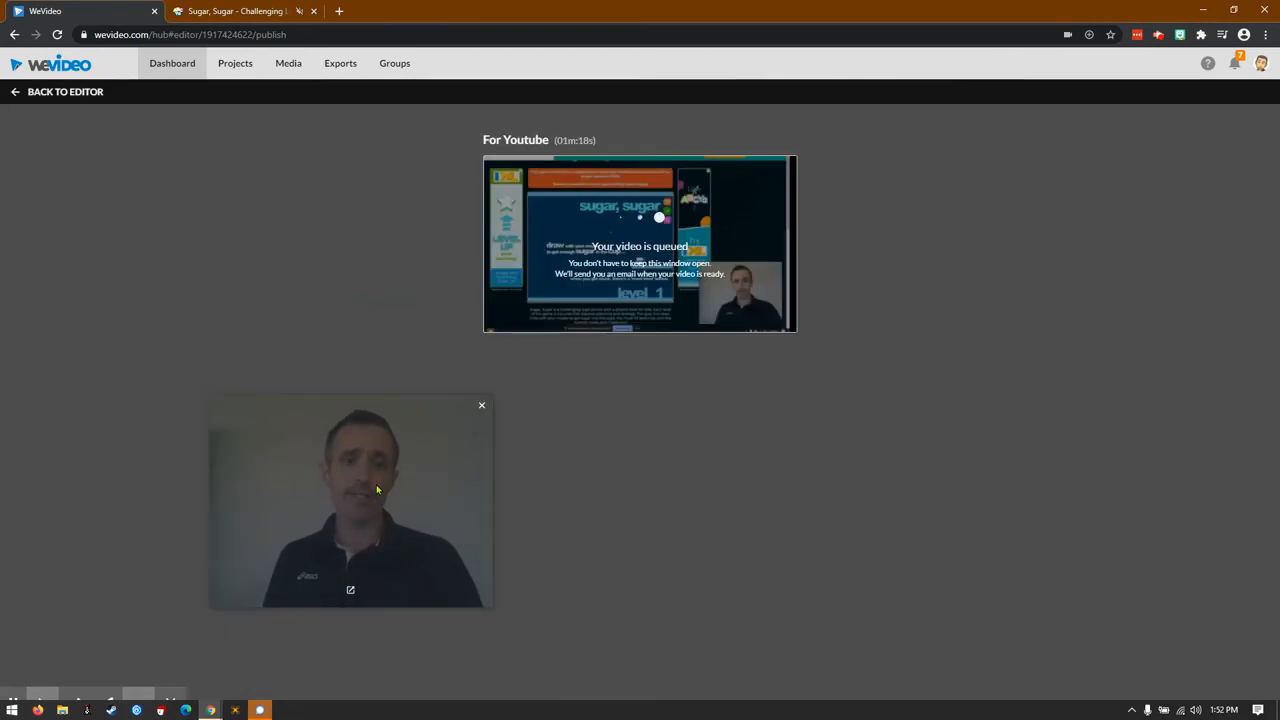
pyautogui.moveTo(376, 484); pyautogui.dragTo(297, 286)
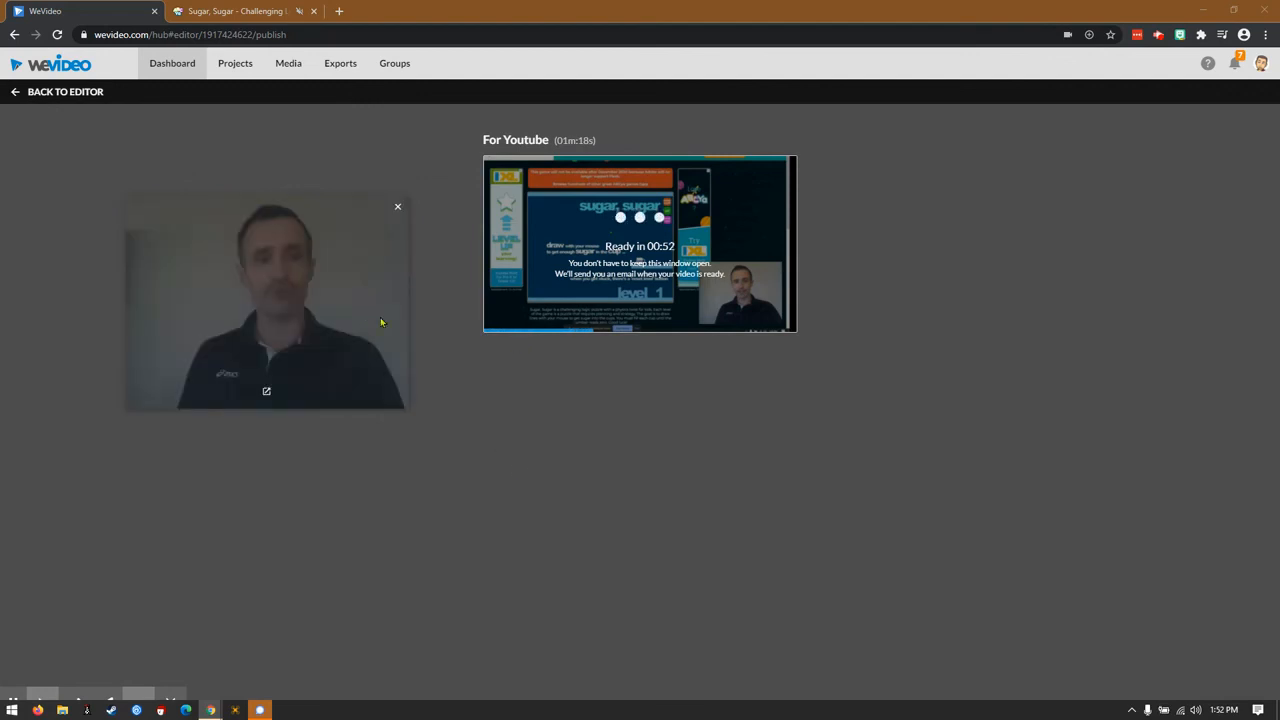
pyautogui.moveTo(320, 294); pyautogui.dragTo(1163, 580)
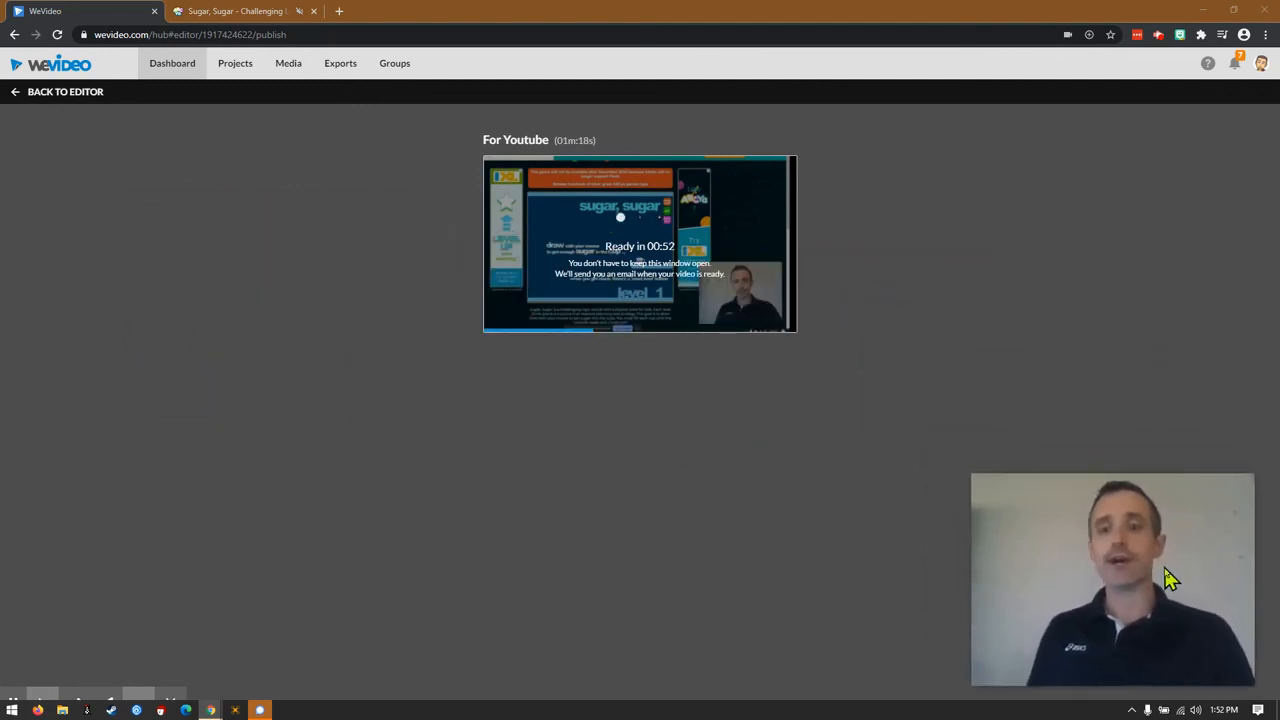